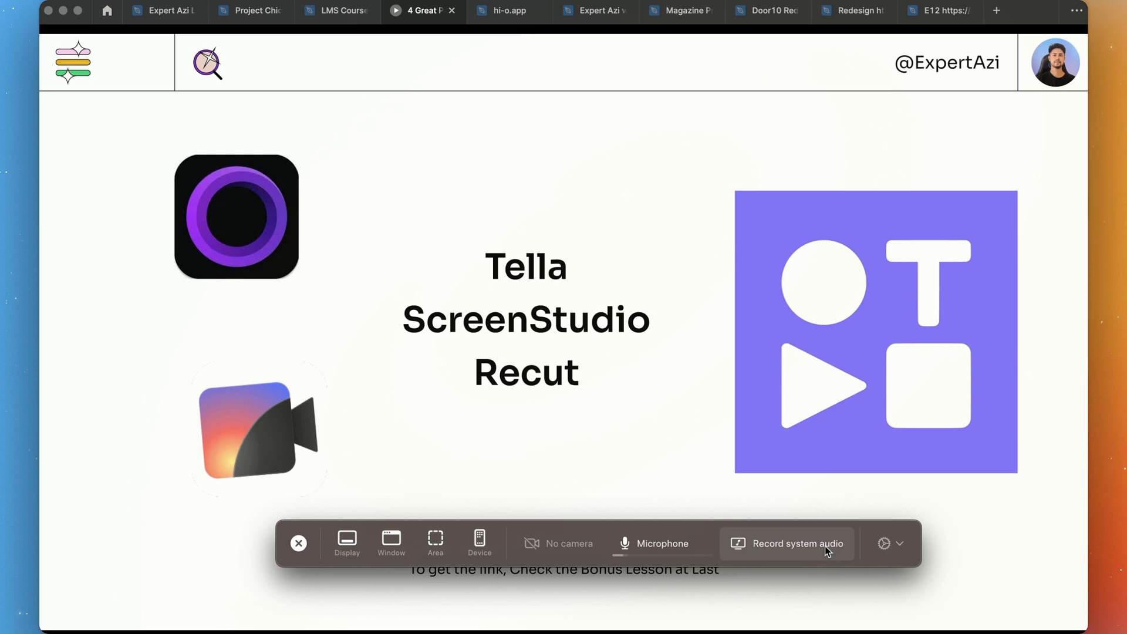
# - Set the recording area to 1440 × 878 px at position 0, 22 and start recording it
pyautogui.click(895, 549)
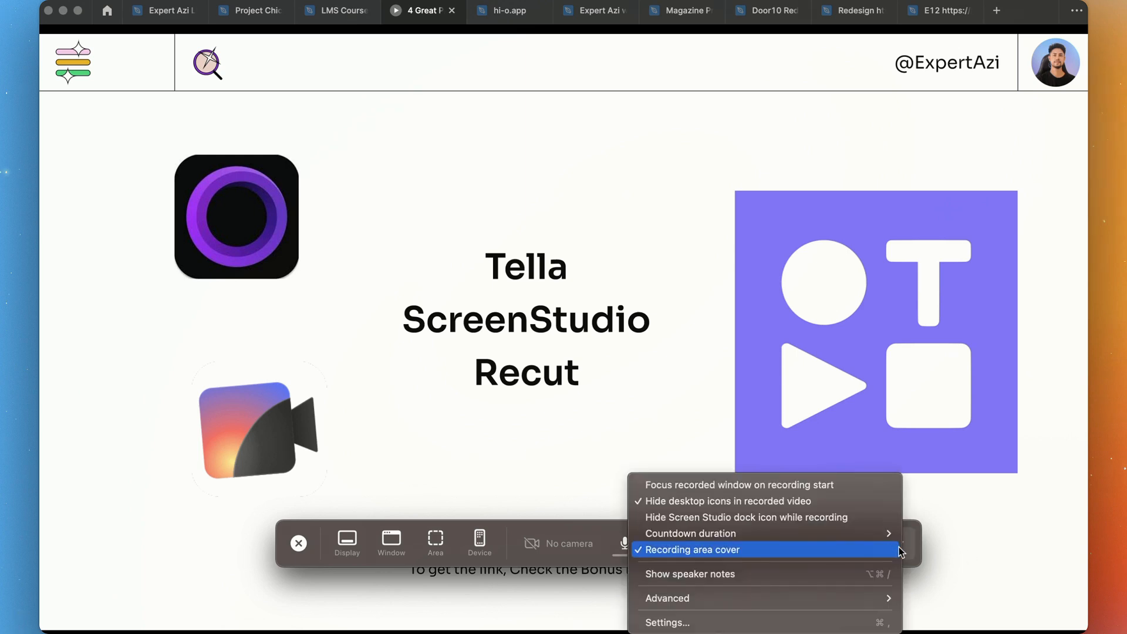
pyautogui.click(929, 537)
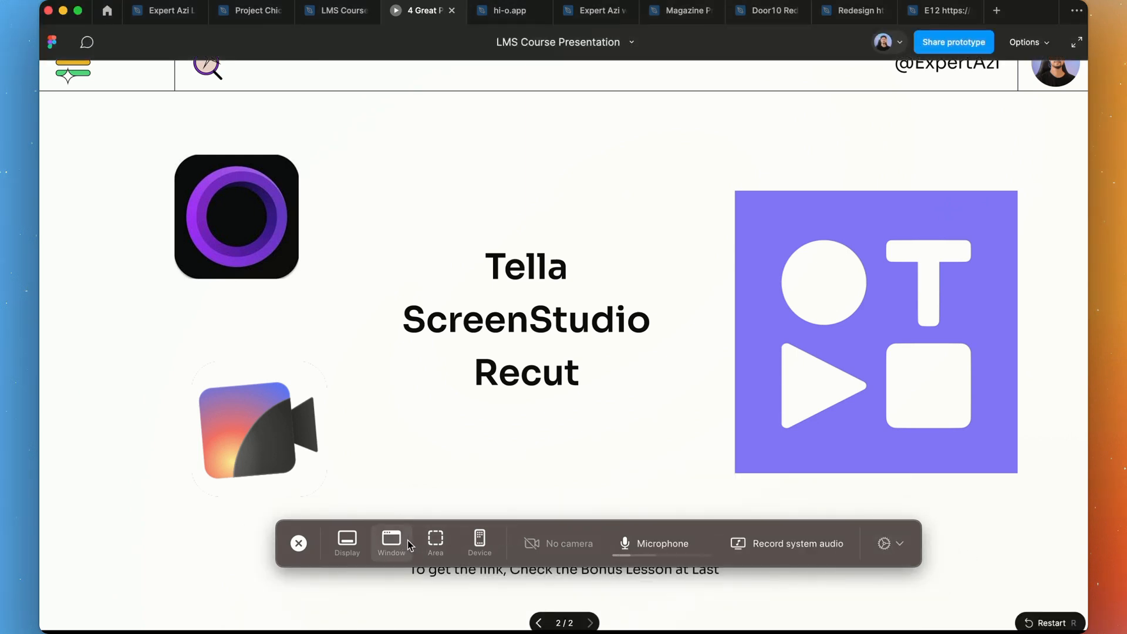
pyautogui.click(435, 539)
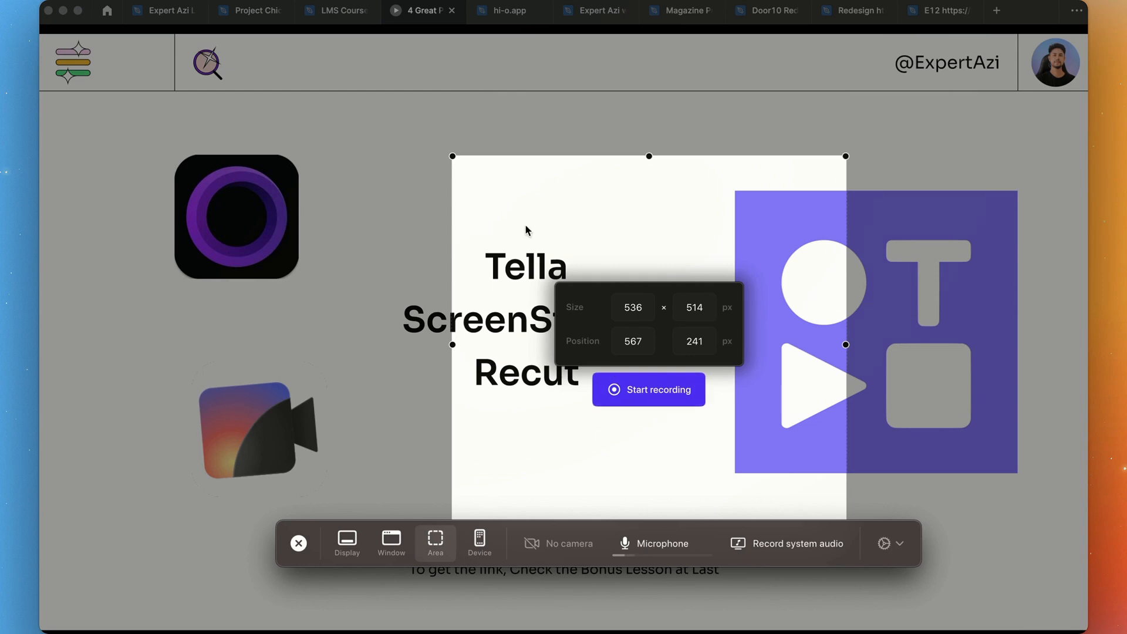
pyautogui.moveTo(524, 221); pyautogui.dragTo(522, 222)
pyautogui.moveTo(447, 155); pyautogui.dragTo(40, 34)
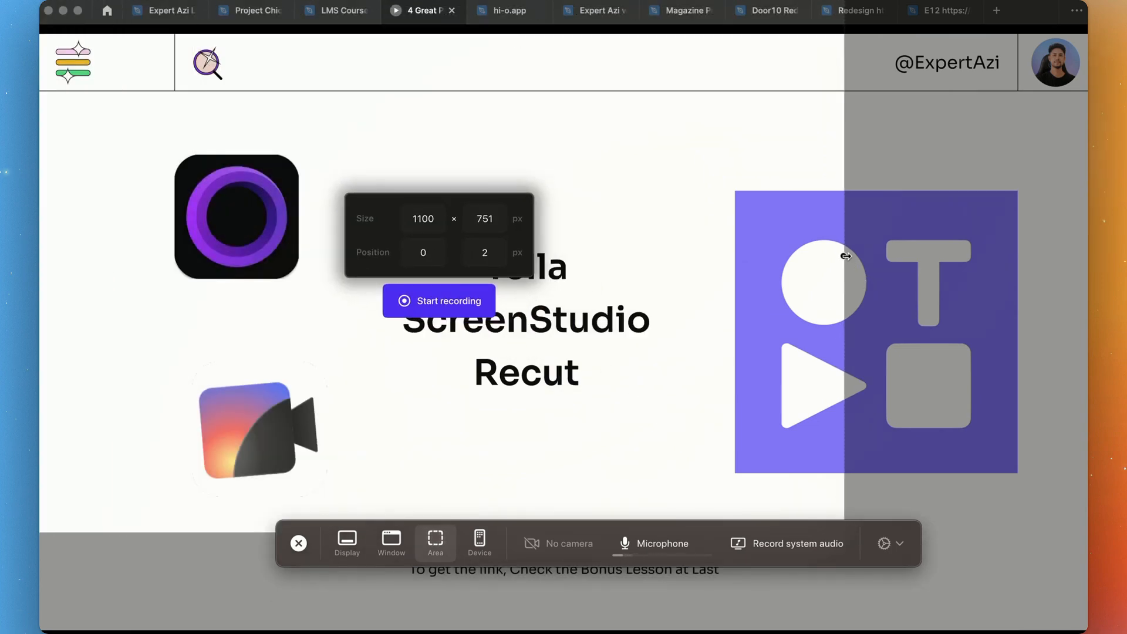
pyautogui.moveTo(845, 256); pyautogui.dragTo(1088, 256)
pyautogui.moveTo(691, 11); pyautogui.dragTo(698, 220)
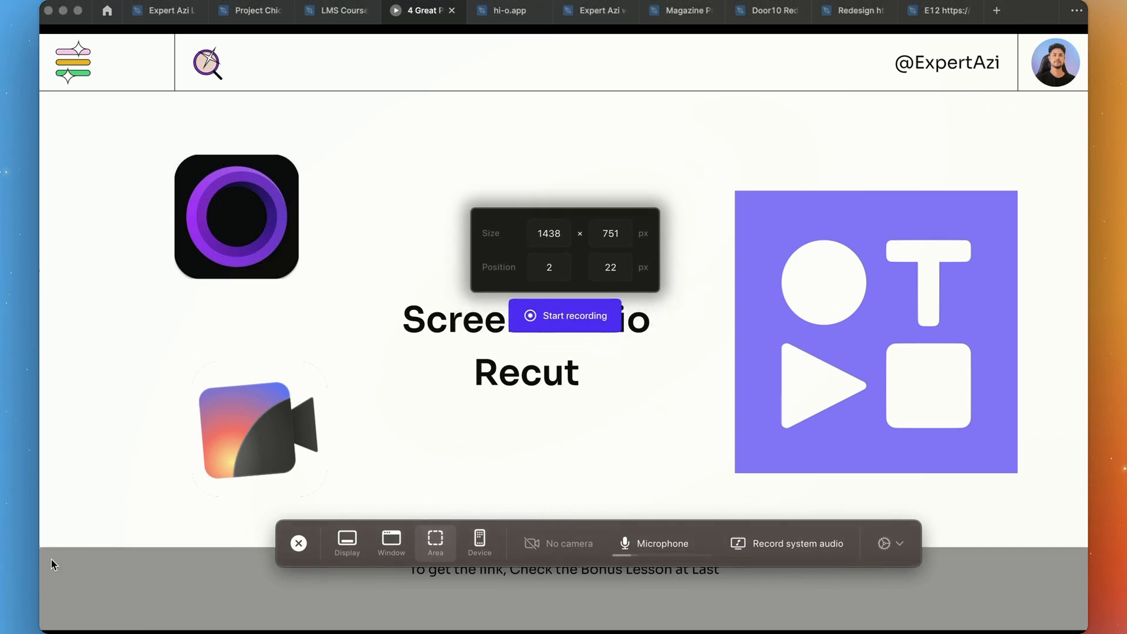
pyautogui.moveTo(40, 547); pyautogui.dragTo(40, 631)
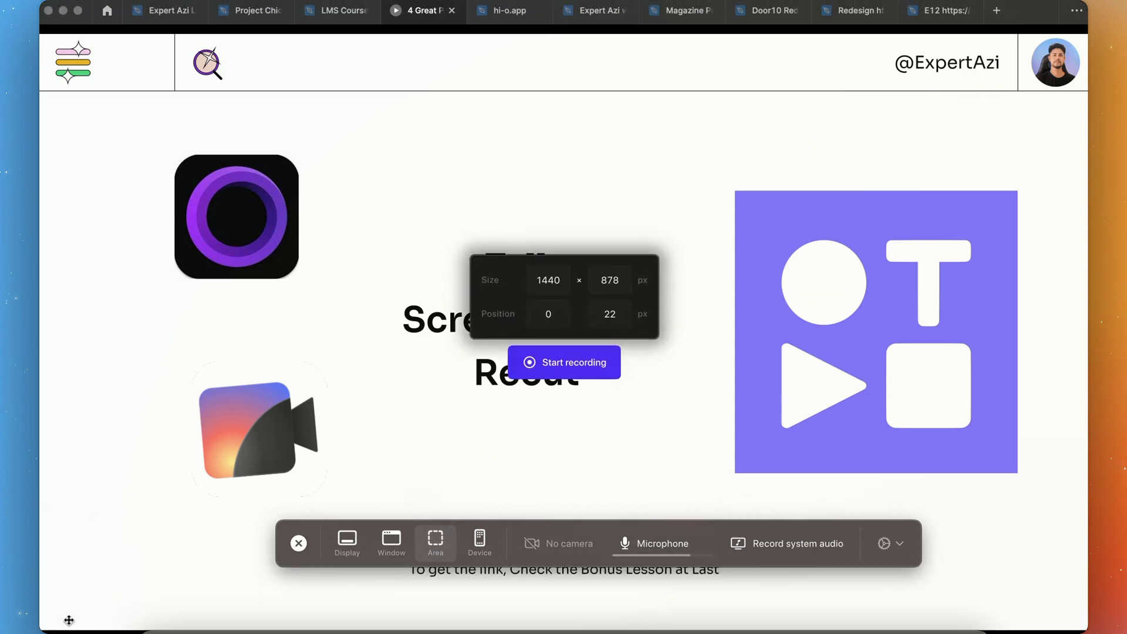
pyautogui.click(600, 366)
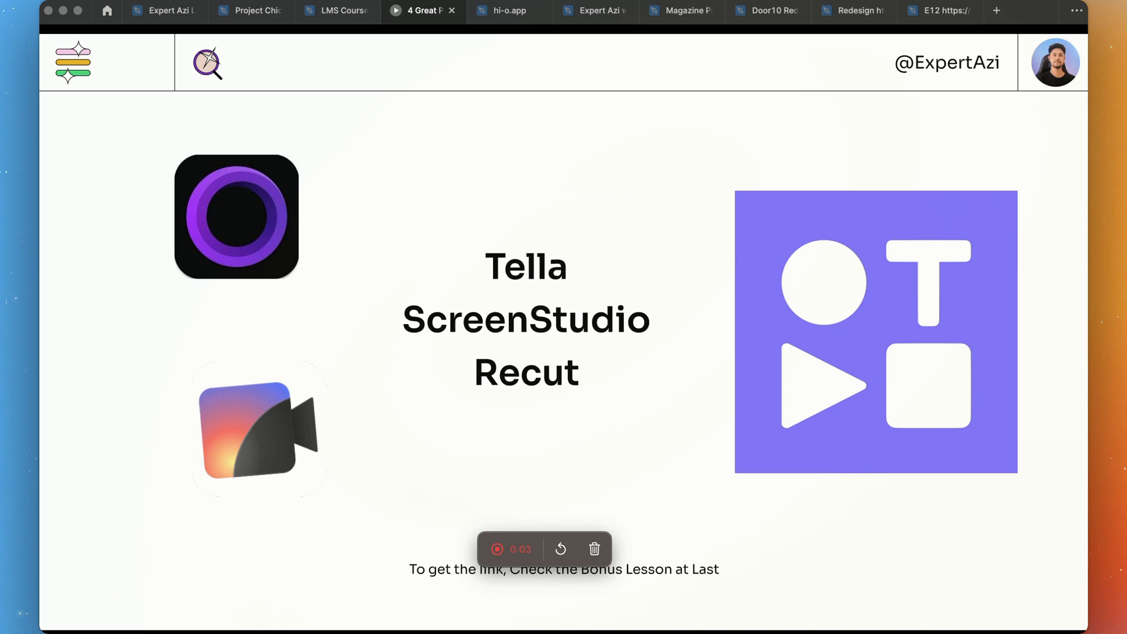
# - Switch to Chrome and open Google Docs in a new tab
pyautogui.click(373, 619)
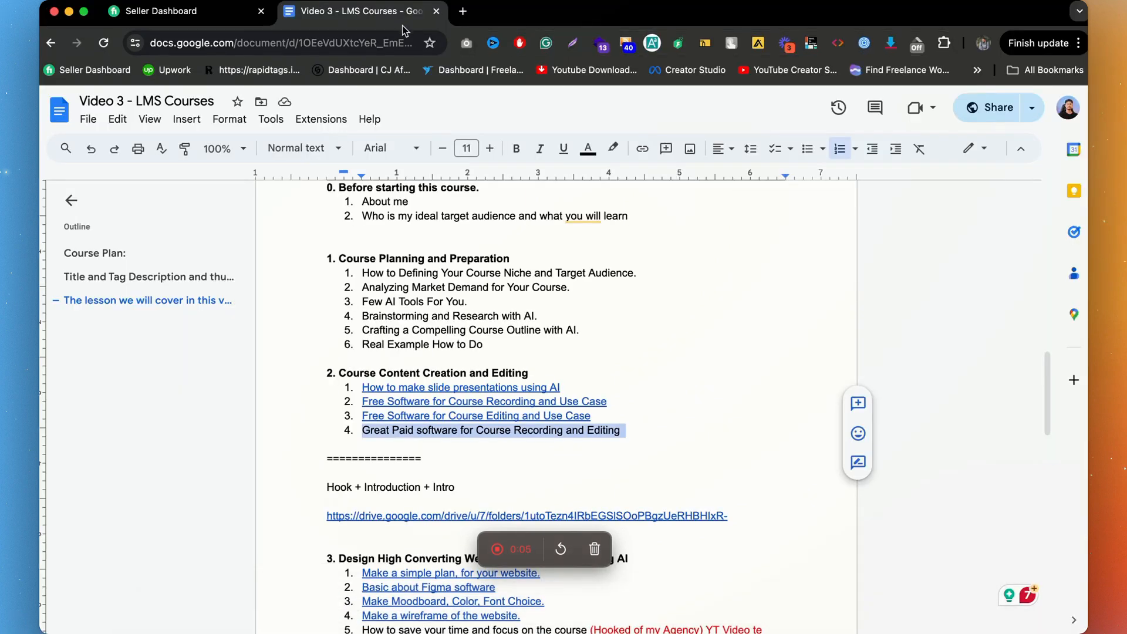
pyautogui.click(461, 12)
pyautogui.write('google docs')
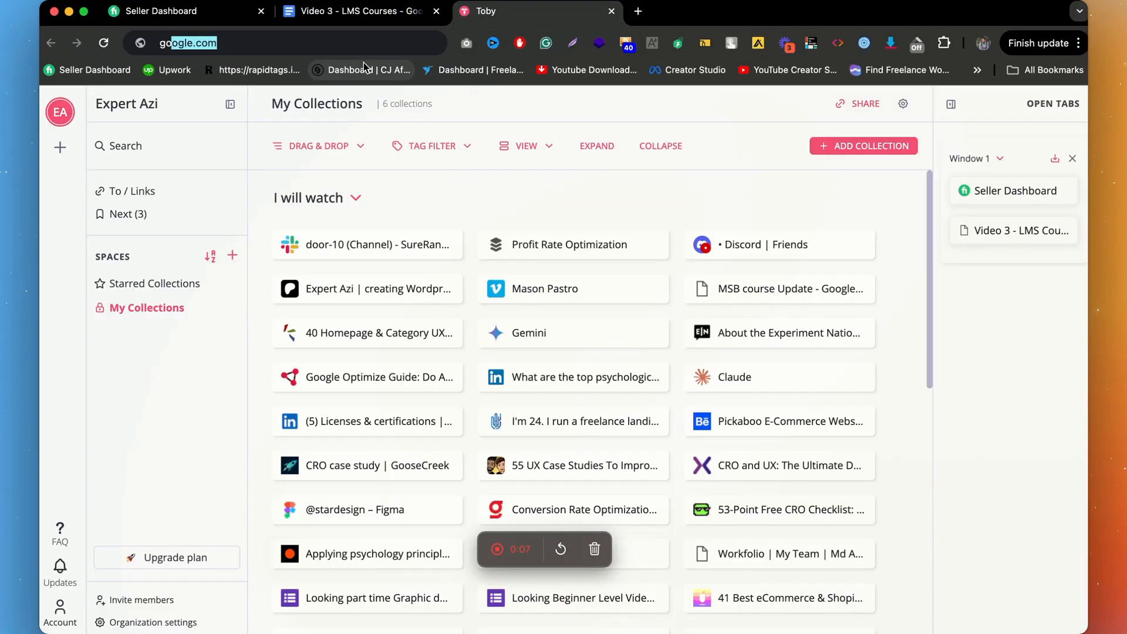
pyautogui.press('Return')
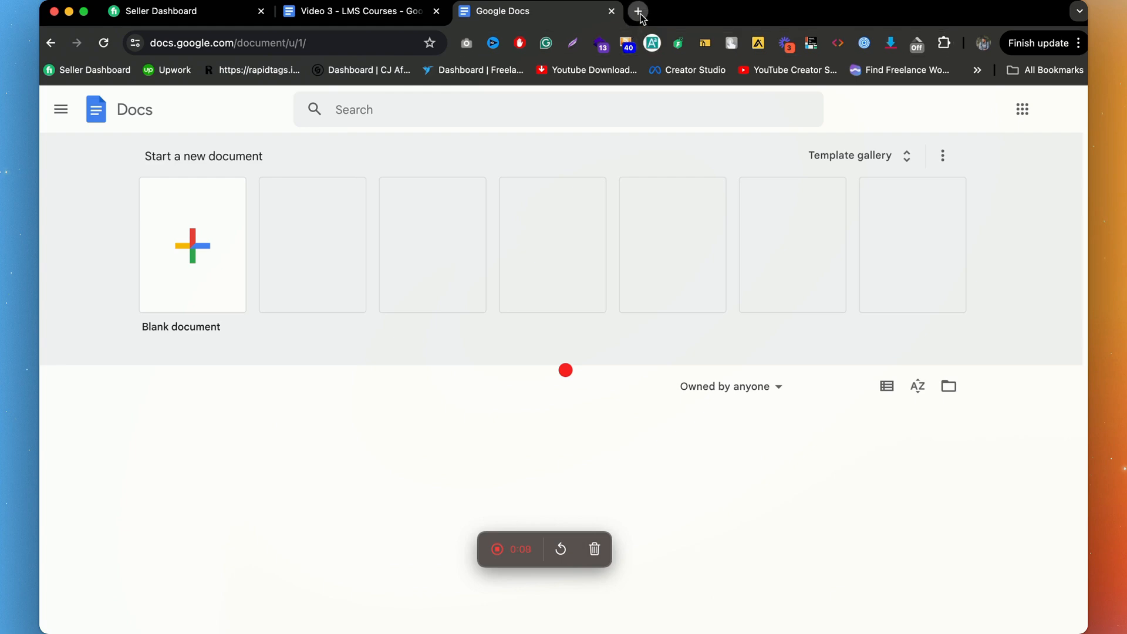
# - Search Google for "gll" in another browser tab and open the getwpexpert.com website
pyautogui.click(638, 11)
pyautogui.write('gll')
pyautogui.press('Return')
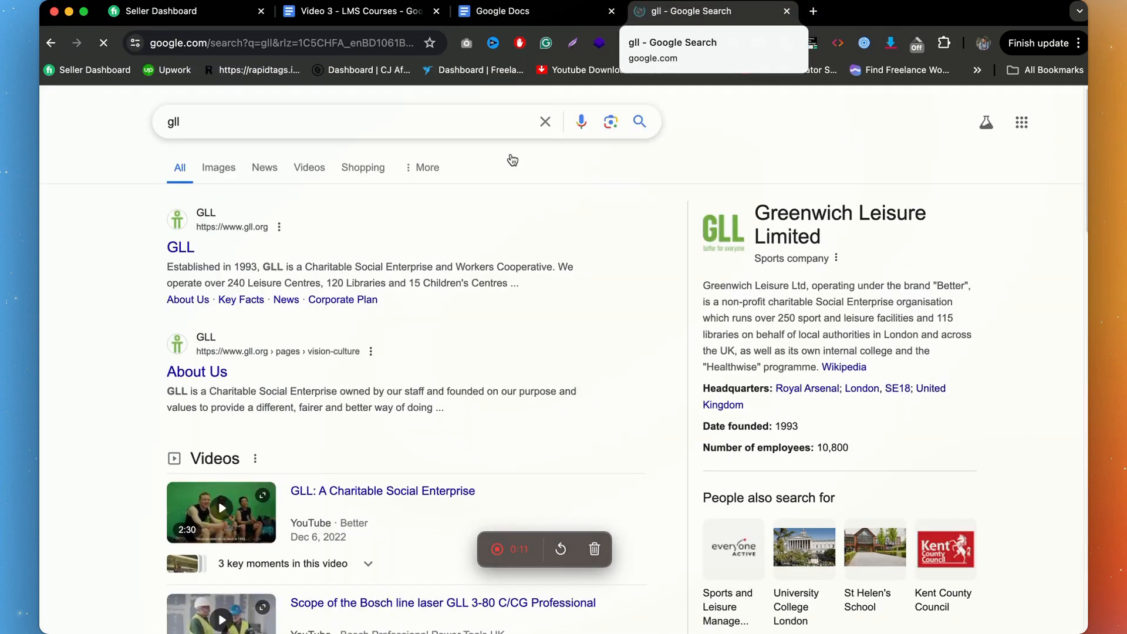
pyautogui.click(364, 43)
pyautogui.write('ge')
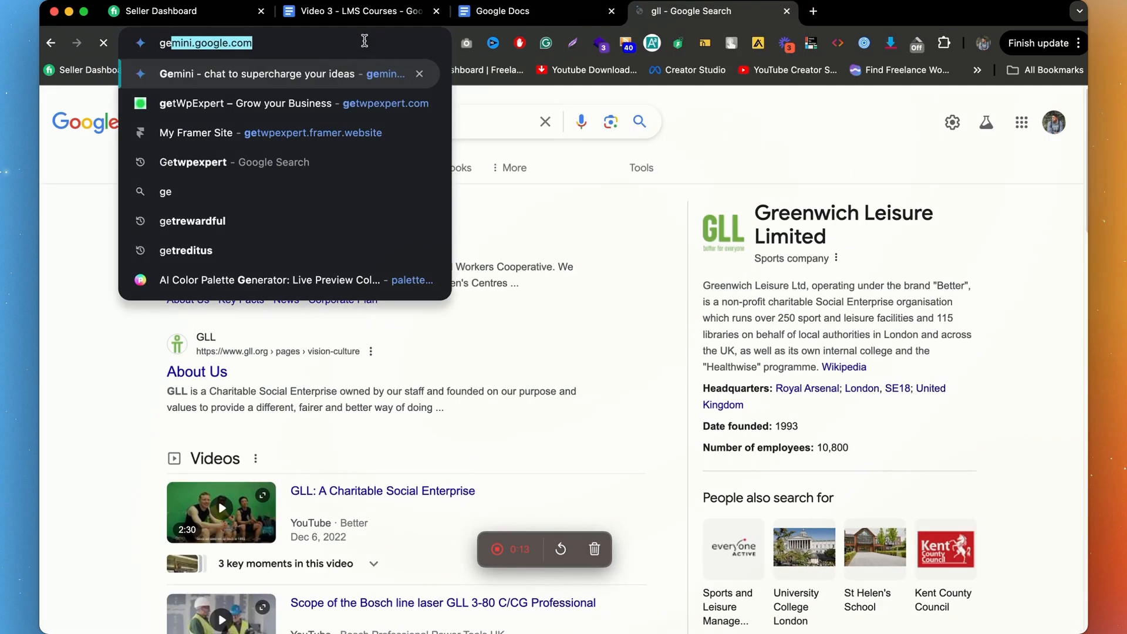
pyautogui.press('Return')
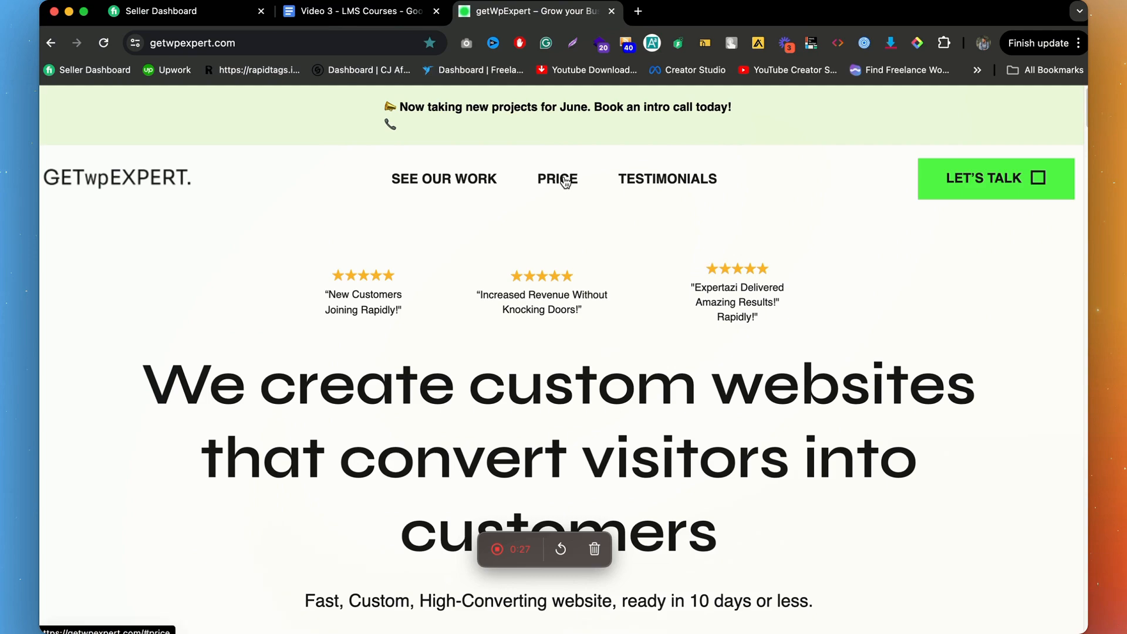
# - Visit the website's price section, browse through the recent work section, and stop the recording
pyautogui.click(564, 180)
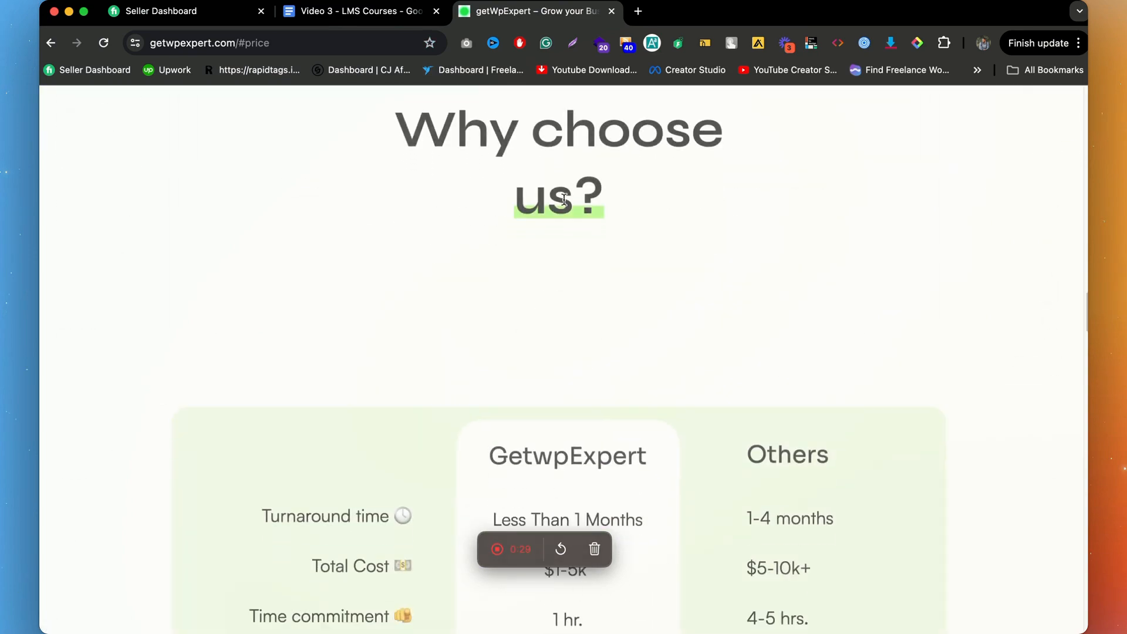
pyautogui.scroll(15, 546, 205)
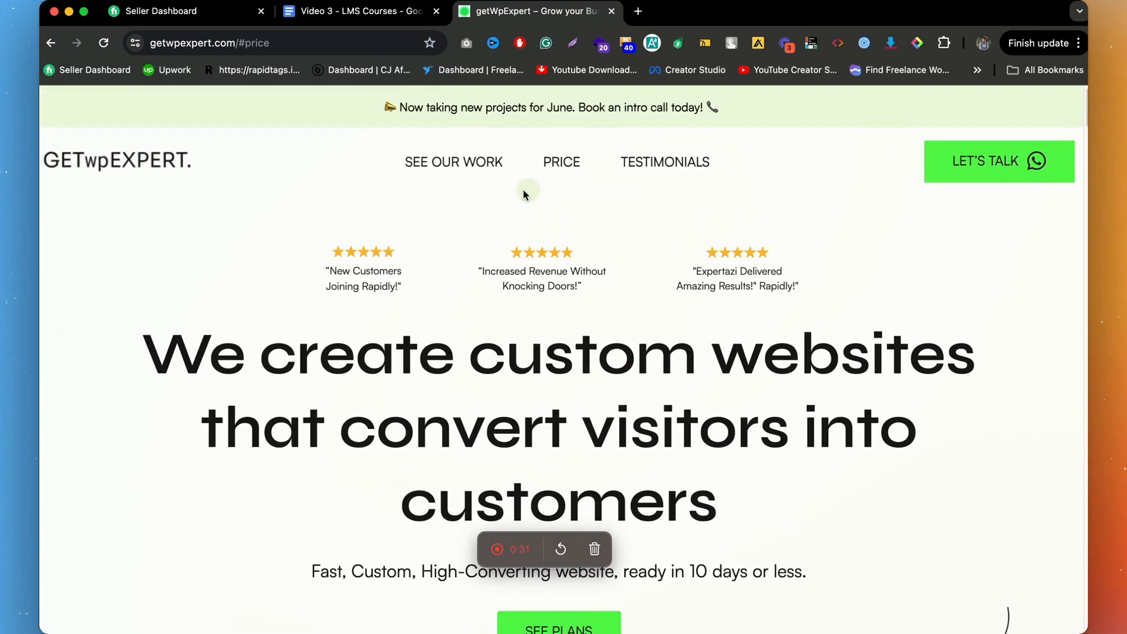
pyautogui.click(467, 173)
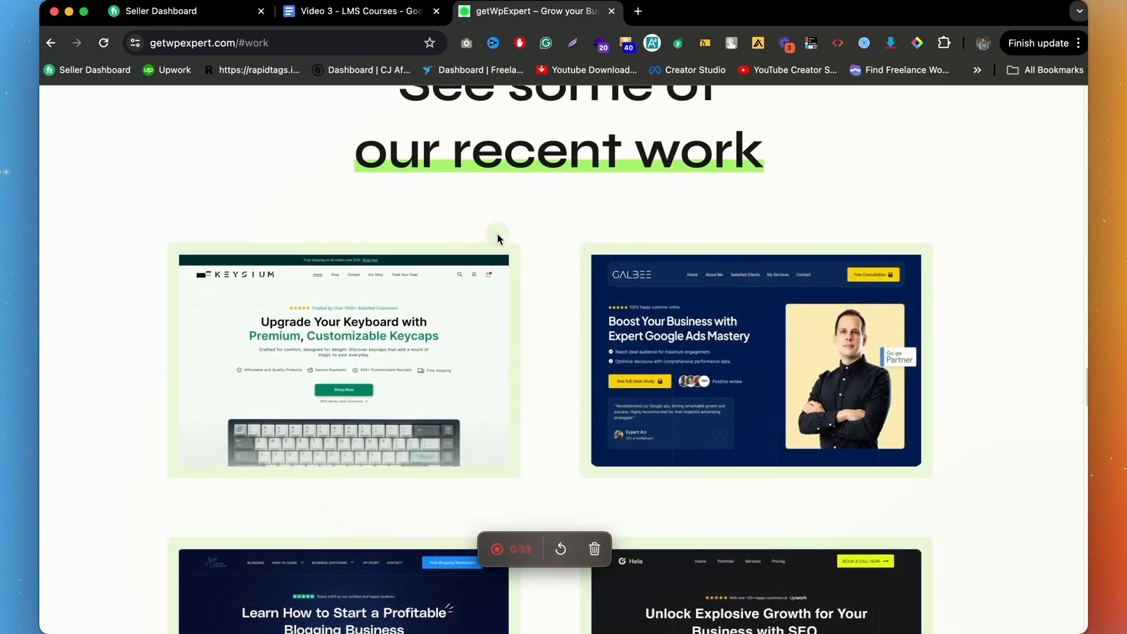
pyautogui.scroll(-9, 498, 234)
pyautogui.click(508, 550)
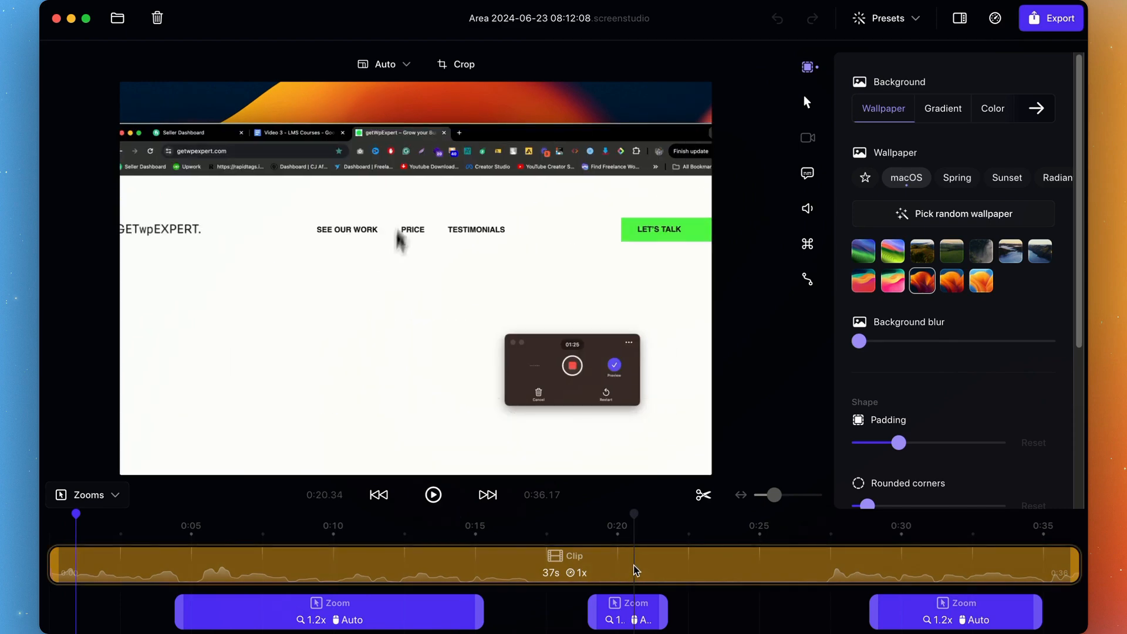
# - Set the video's aspect ratio to Wide 16:9 and confirm the crop at 1440 × 878
pyautogui.click(390, 70)
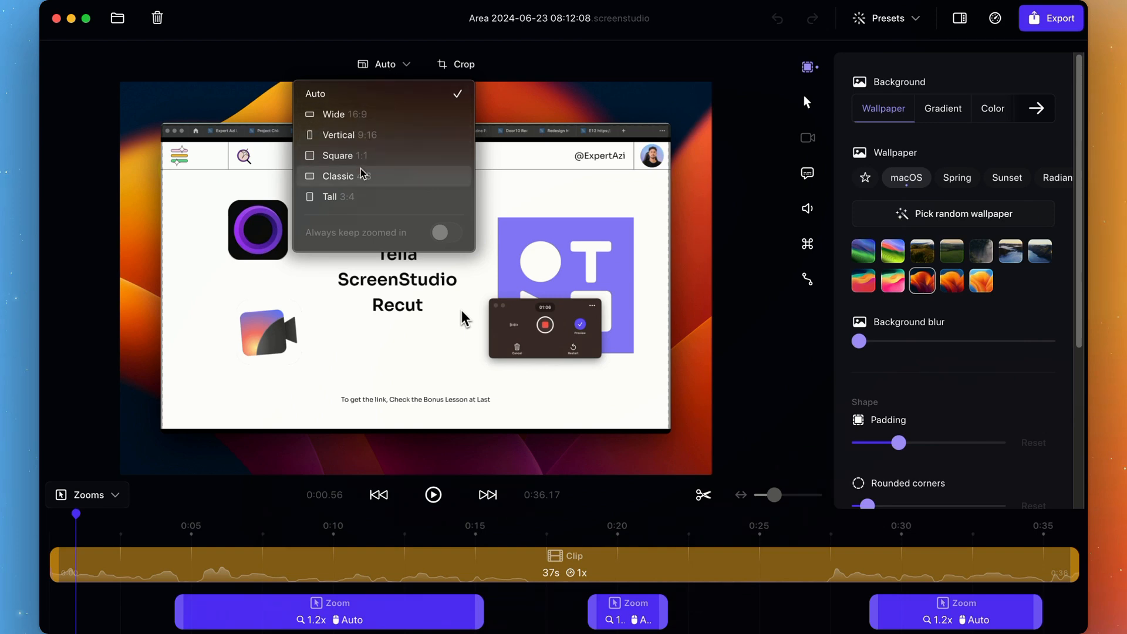
pyautogui.click(358, 118)
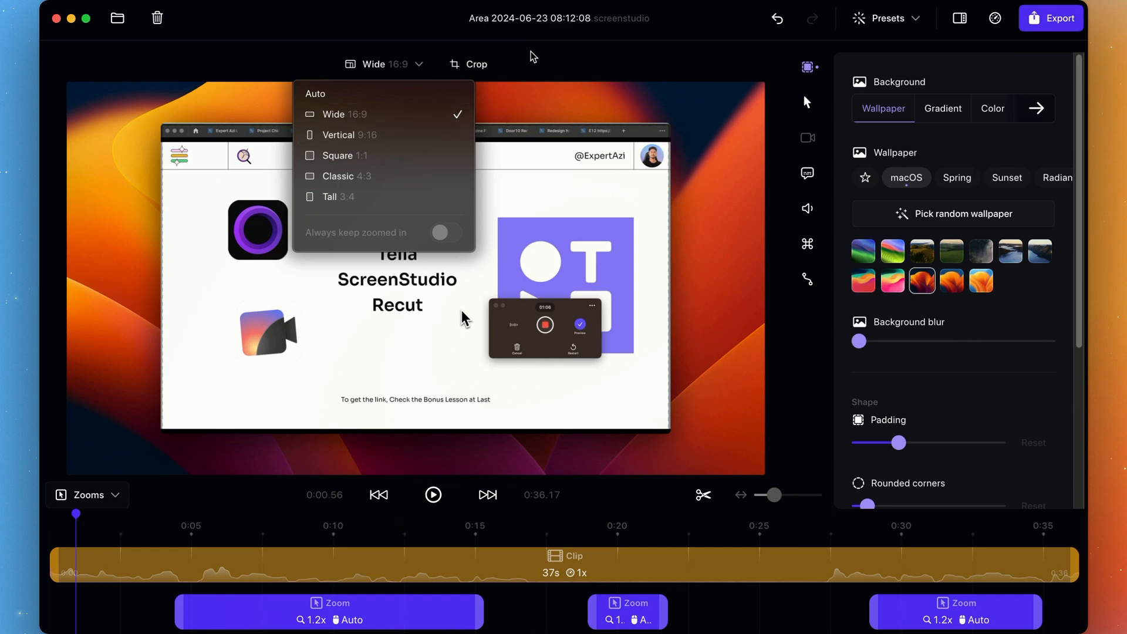
pyautogui.click(473, 64)
pyautogui.click(473, 63)
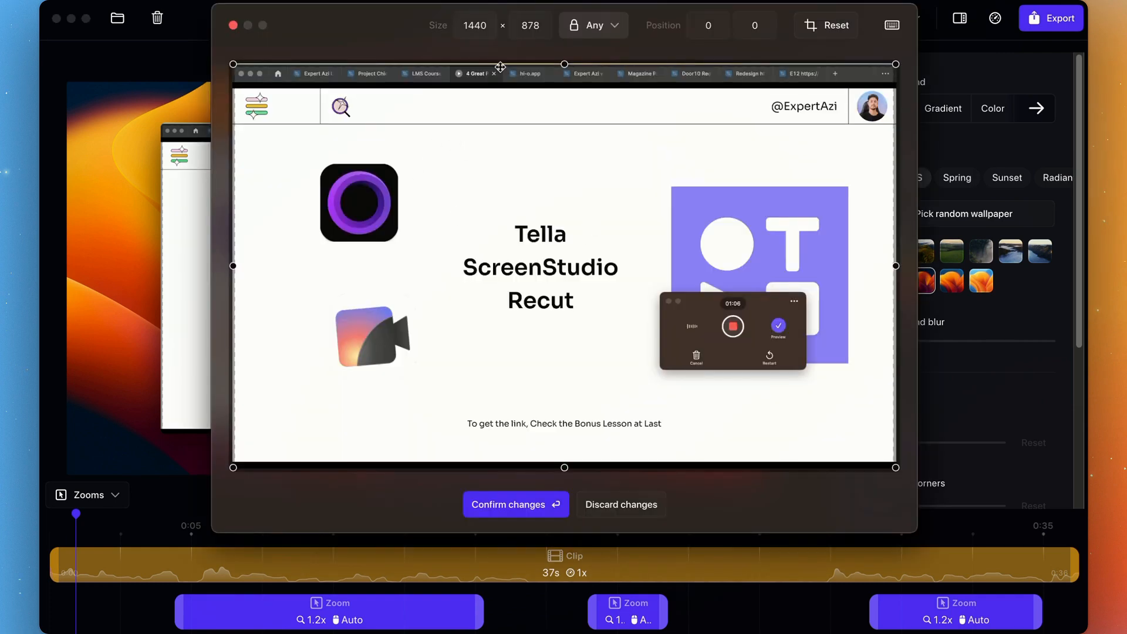
pyautogui.moveTo(565, 64)
pyautogui.mouseDown()
pyautogui.moveTo(574, 84)
pyautogui.moveTo(568, 56)
pyautogui.mouseUp()
pyautogui.click(541, 503)
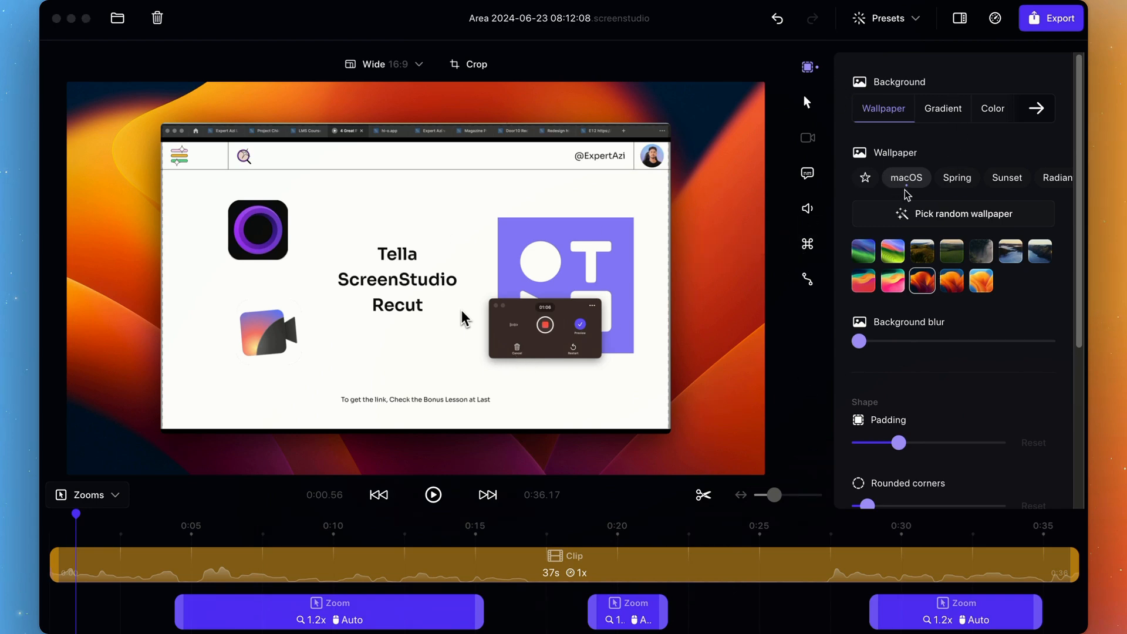
# - Try several randomly picked wallpapers as the video background
pyautogui.click(959, 217)
pyautogui.click(959, 217)
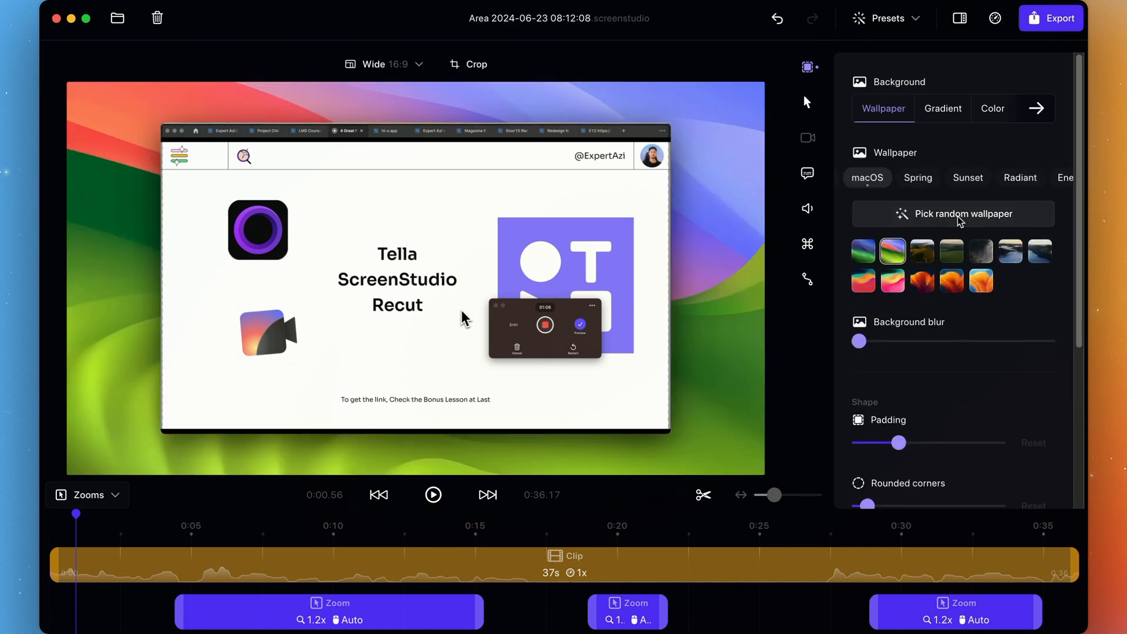
pyautogui.click(959, 218)
pyautogui.click(959, 217)
pyautogui.click(959, 217)
pyautogui.click(959, 217)
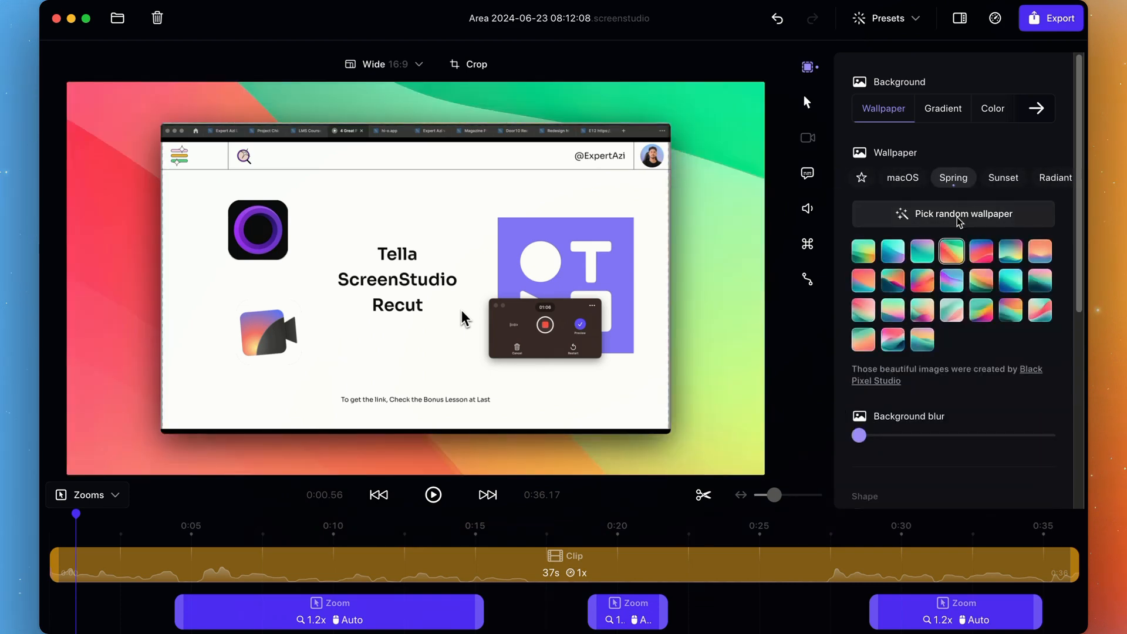
pyautogui.click(959, 218)
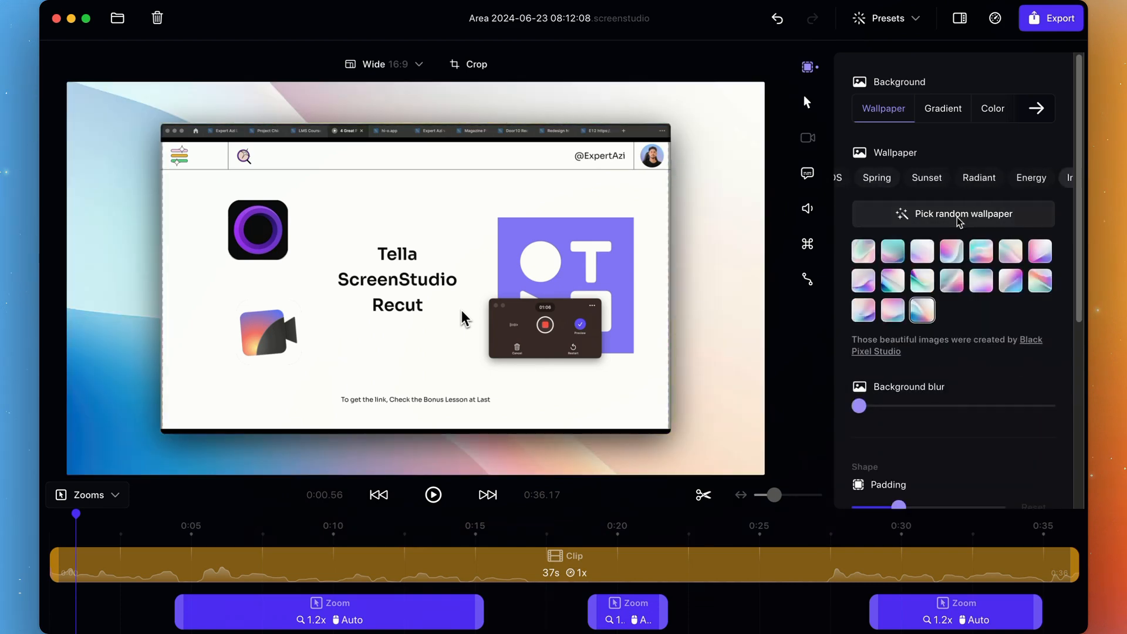
# - Try the Gradient and Color background types and switch the background to Image
pyautogui.click(945, 119)
pyautogui.click(1004, 116)
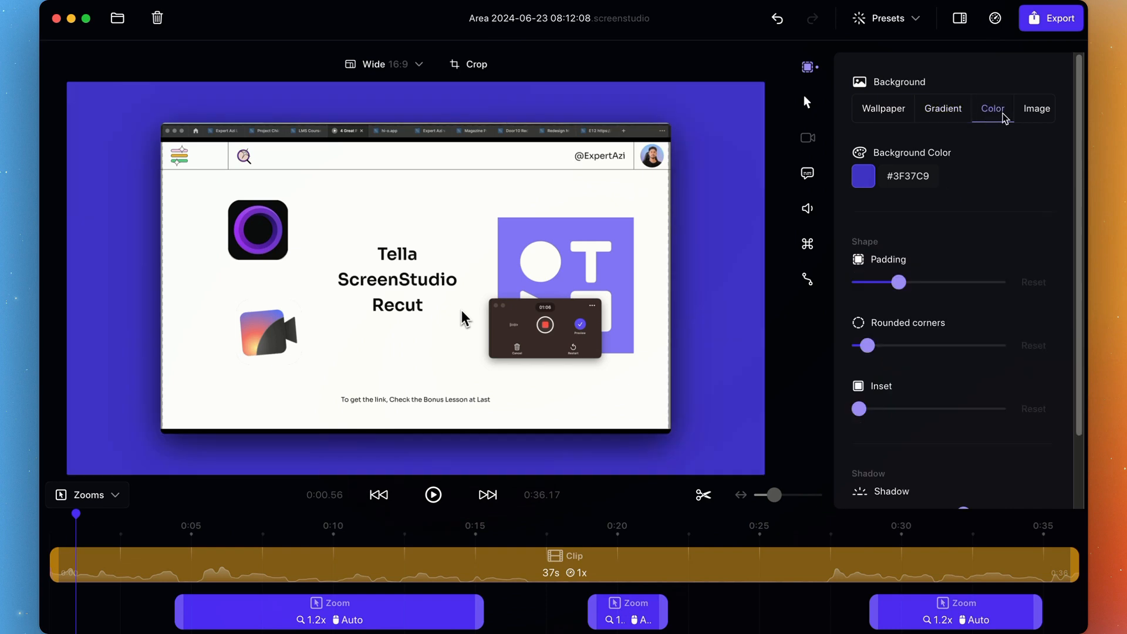
pyautogui.click(1036, 110)
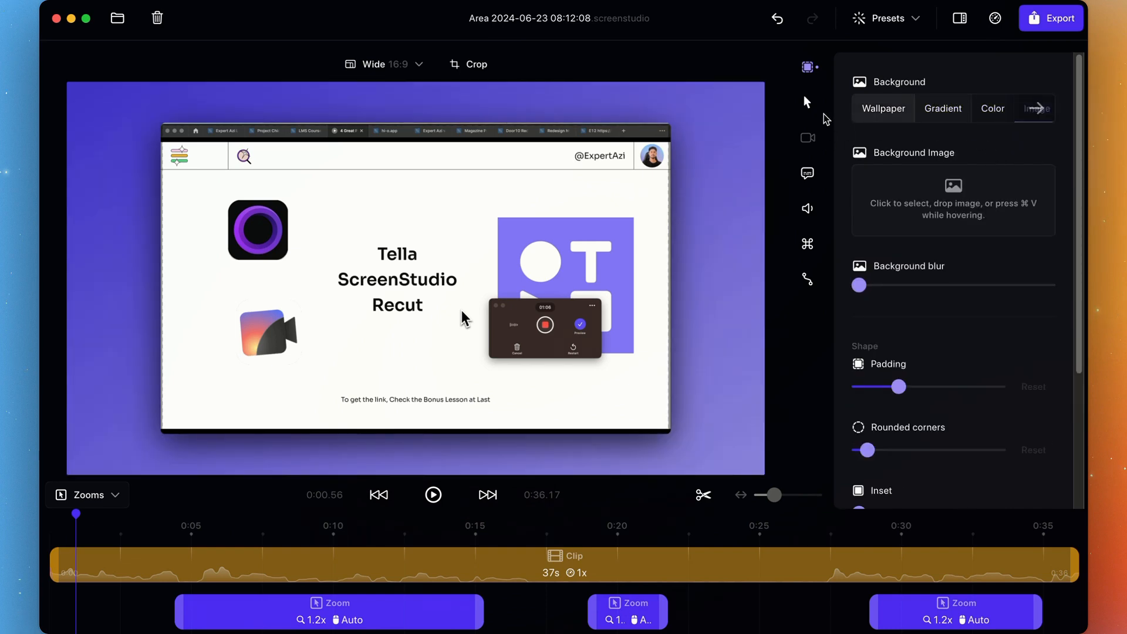
# - Show the cursor settings and play back a short stretch near the start of the video
pyautogui.click(807, 102)
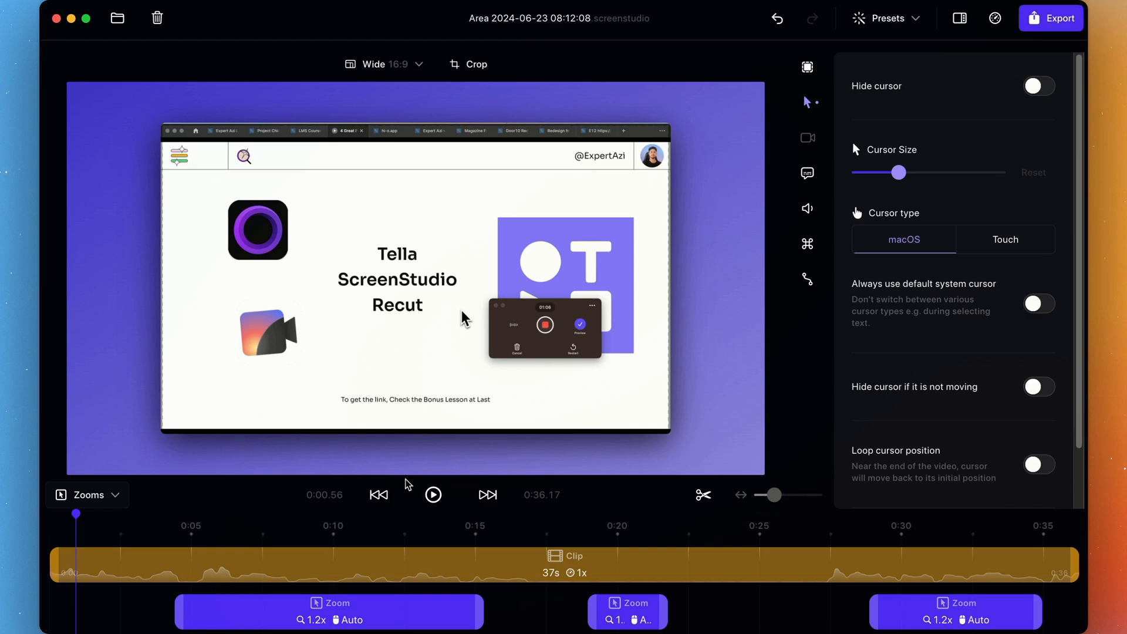
pyautogui.press('space')
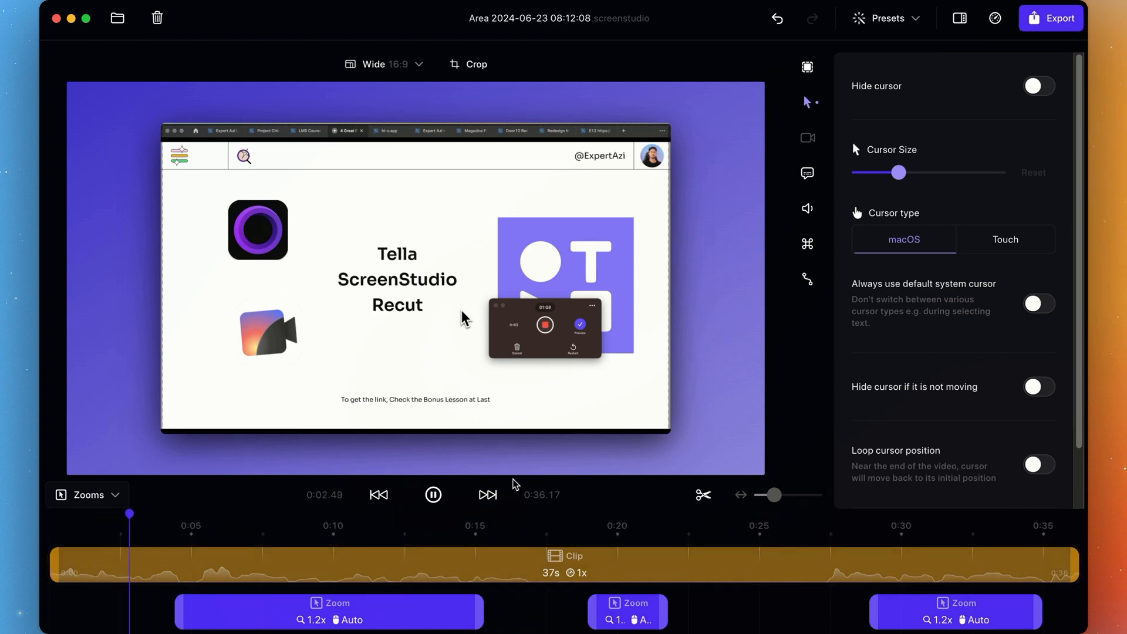
pyautogui.press('space')
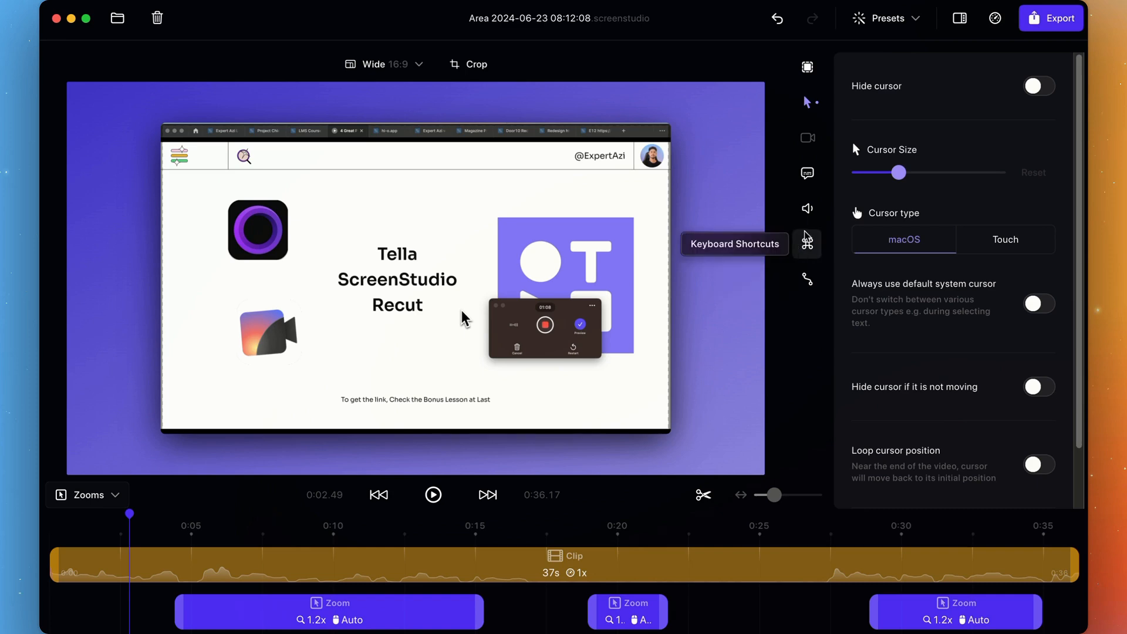
# - Mute the microphone audio and play the video from the middle of the timeline
pyautogui.click(809, 207)
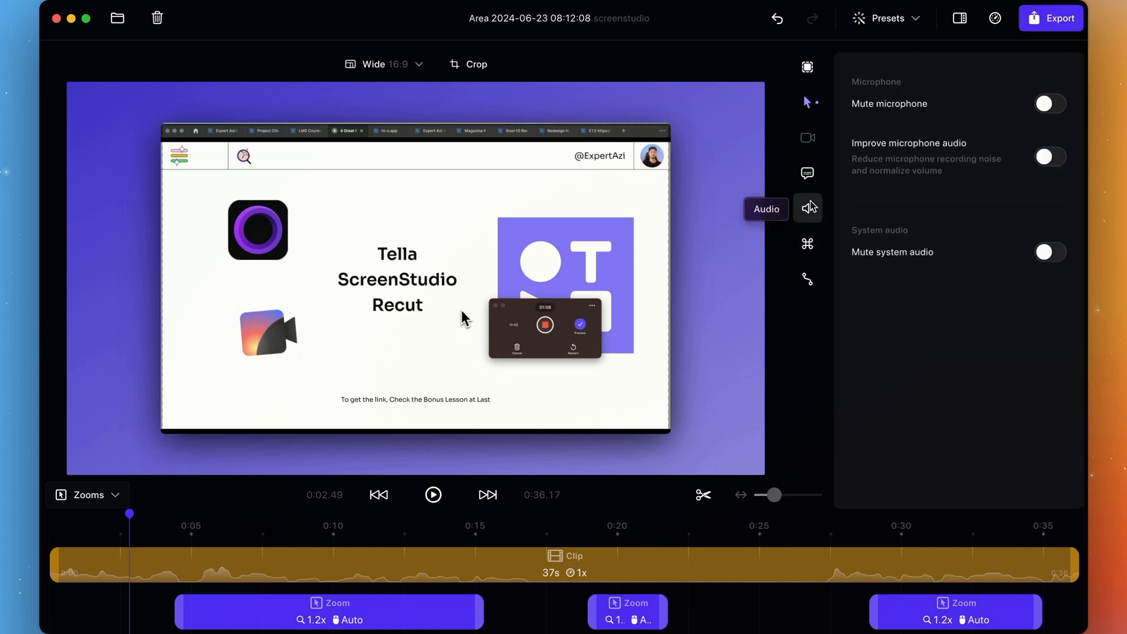
pyautogui.click(1042, 109)
pyautogui.click(519, 529)
pyautogui.press('space')
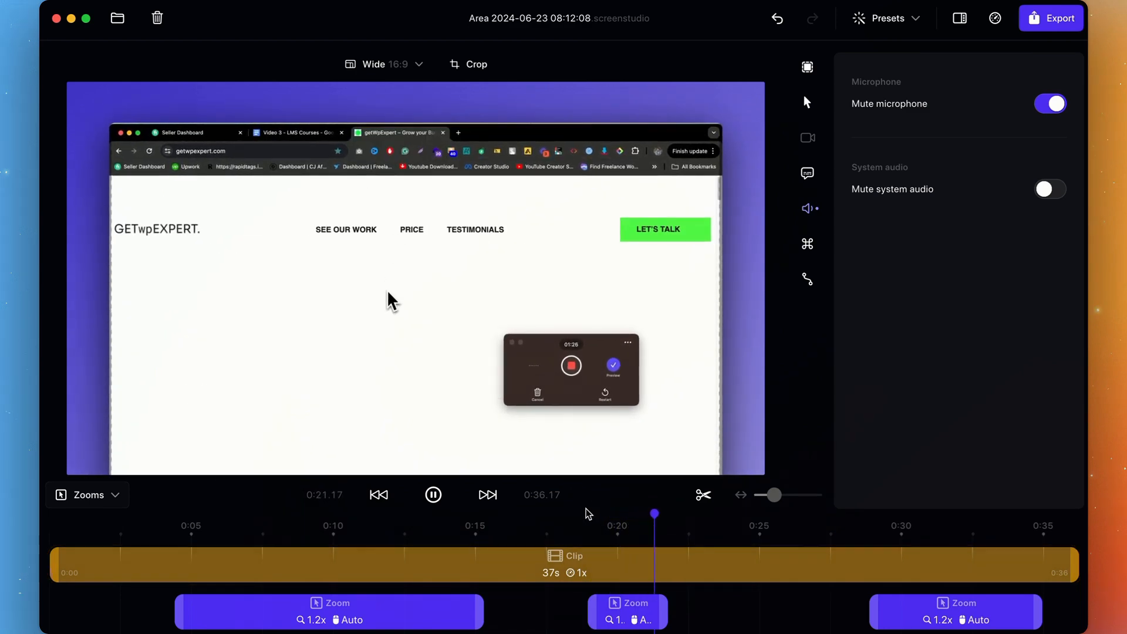
# - Preview more of the edited recording by playing it from other points on the timeline
pyautogui.click(859, 575)
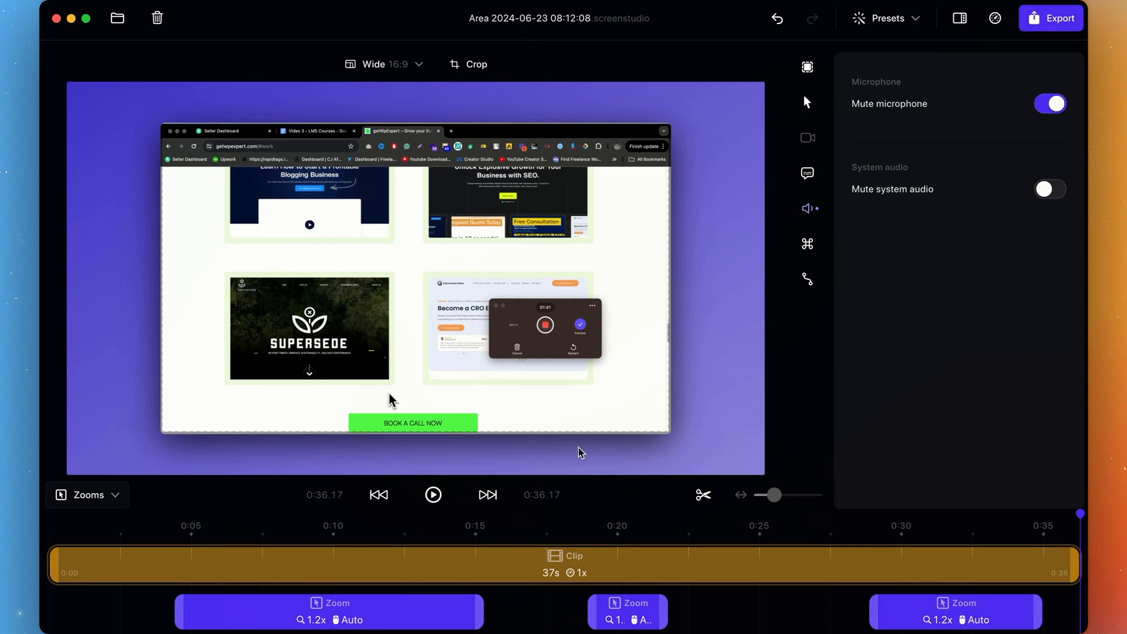
pyautogui.click(360, 572)
pyautogui.press('space')
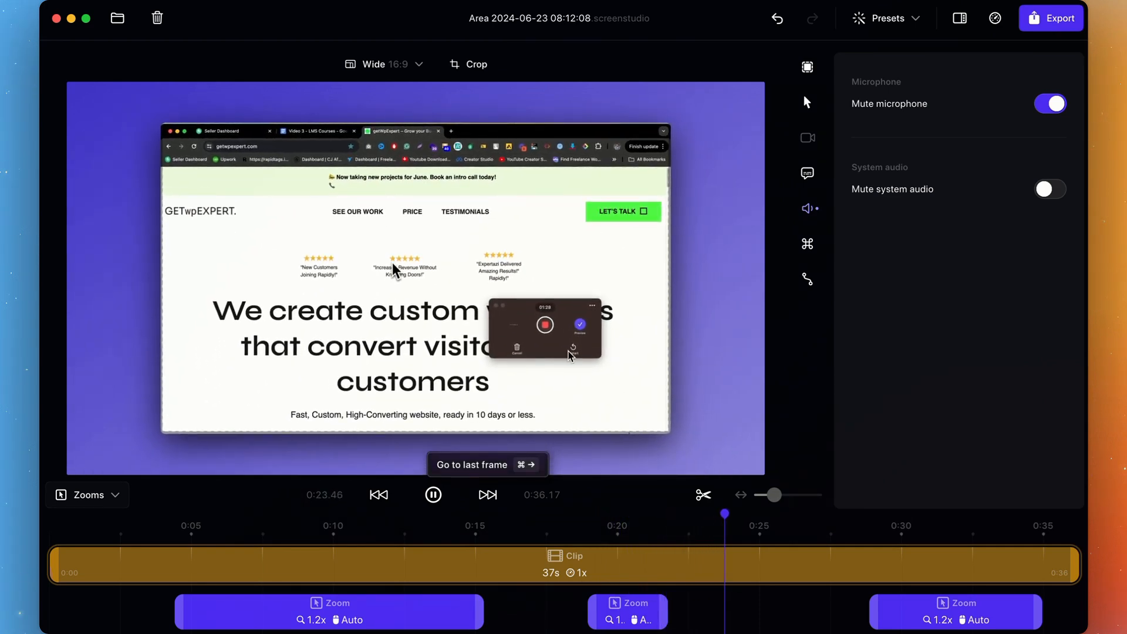
pyautogui.press('space')
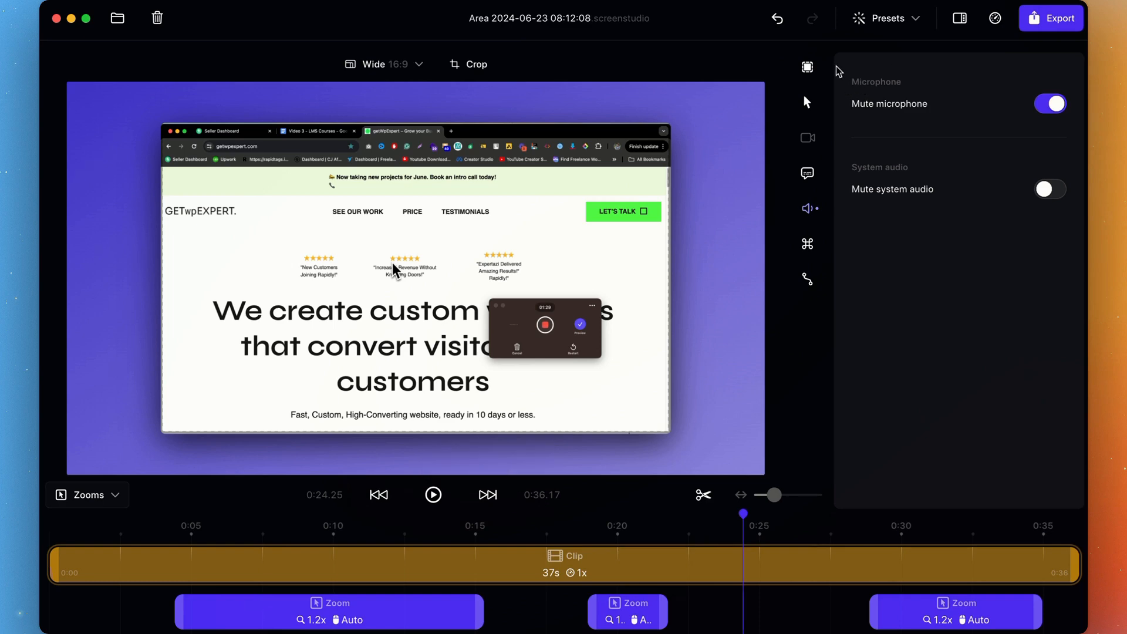
# - Review the cursor, background, transcript and audio settings of the recording one after another
pyautogui.click(813, 97)
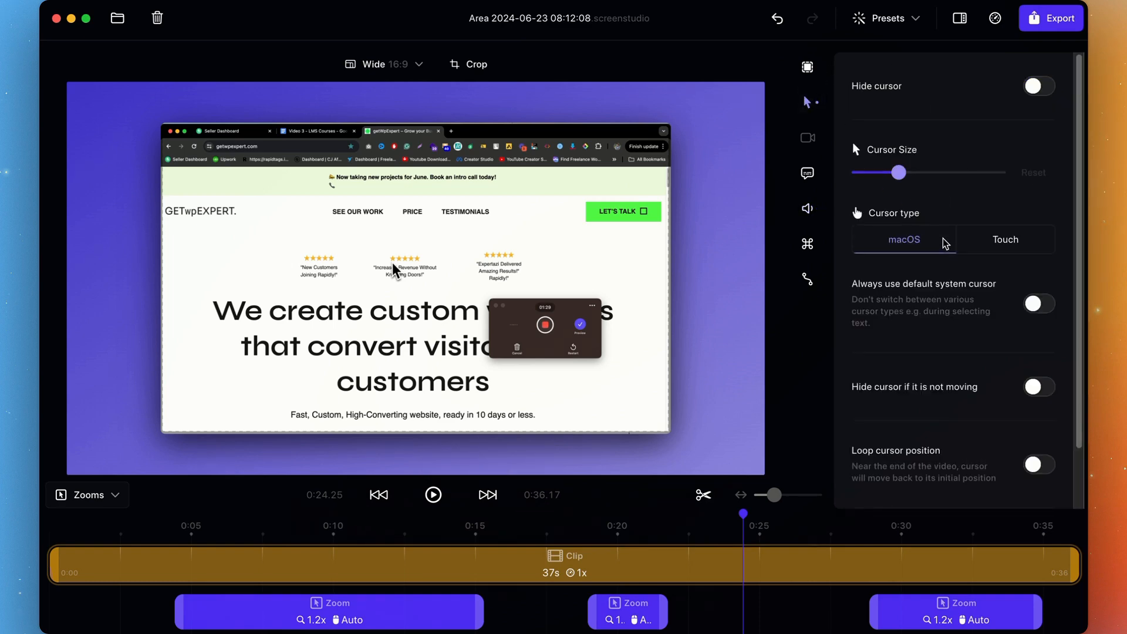
pyautogui.scroll(-2, 945, 245)
pyautogui.scroll(-1, 969, 258)
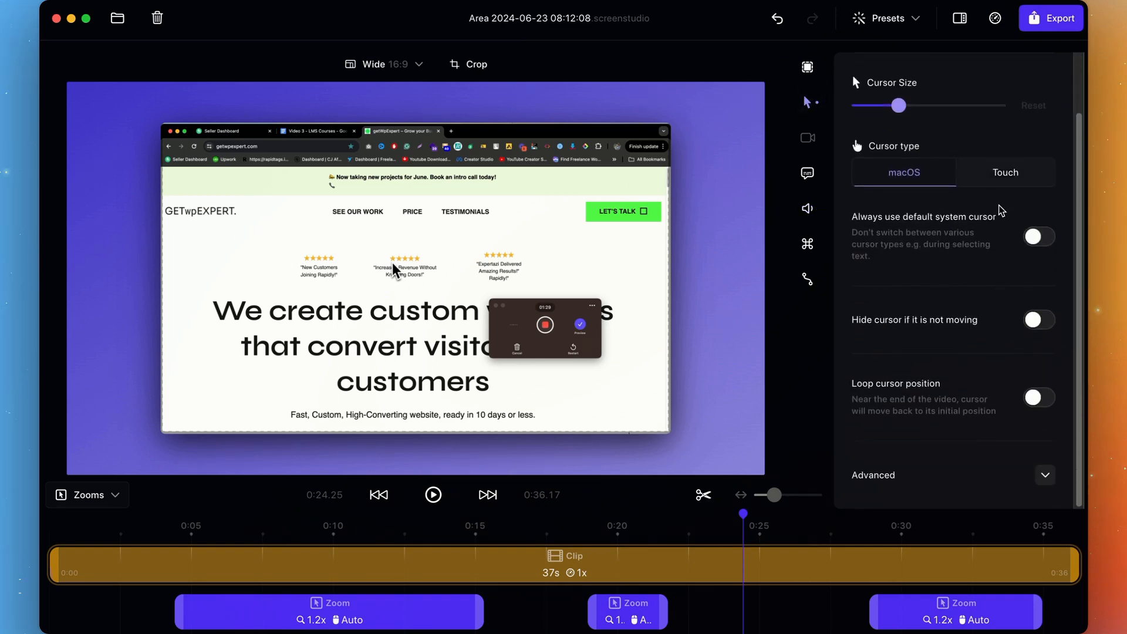
pyautogui.scroll(2, 916, 171)
pyautogui.click(808, 67)
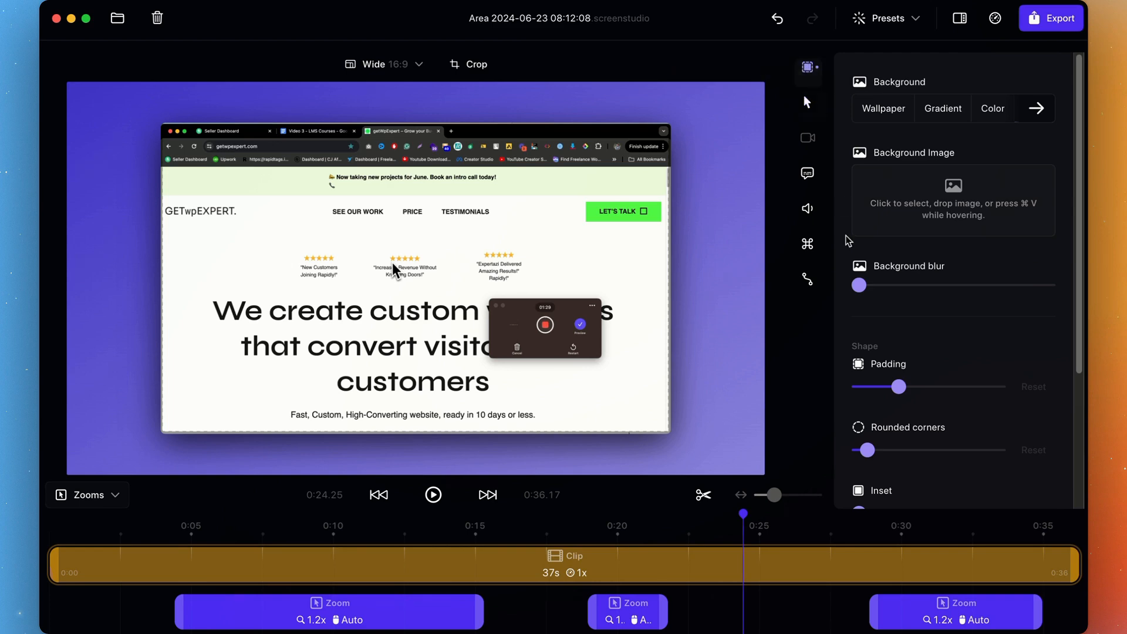
pyautogui.scroll(-6, 976, 254)
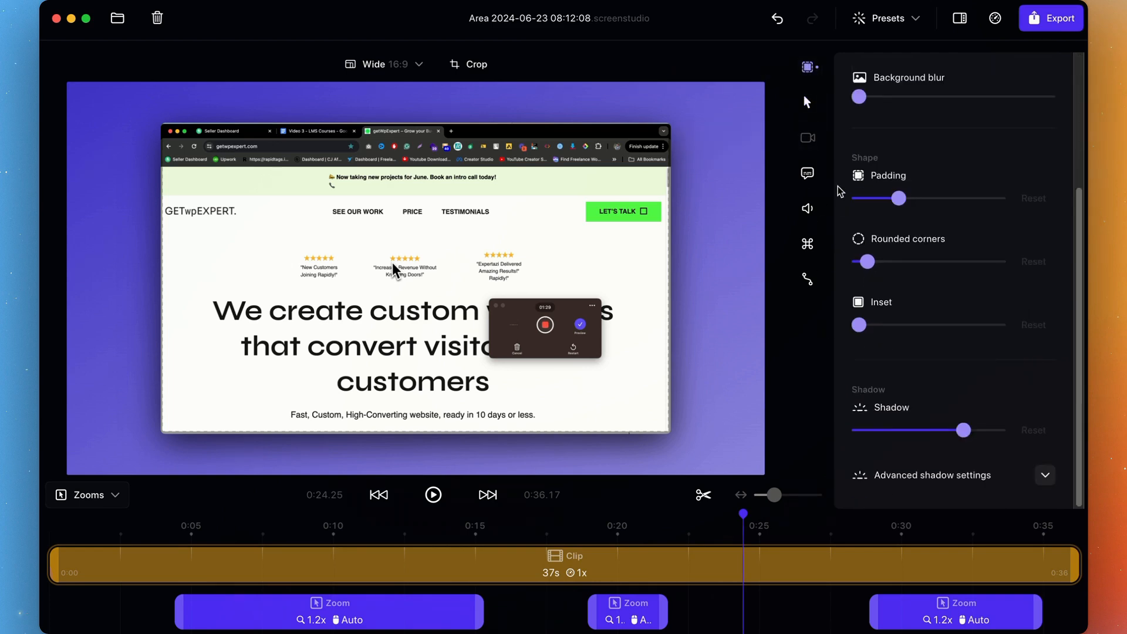
pyautogui.click(807, 173)
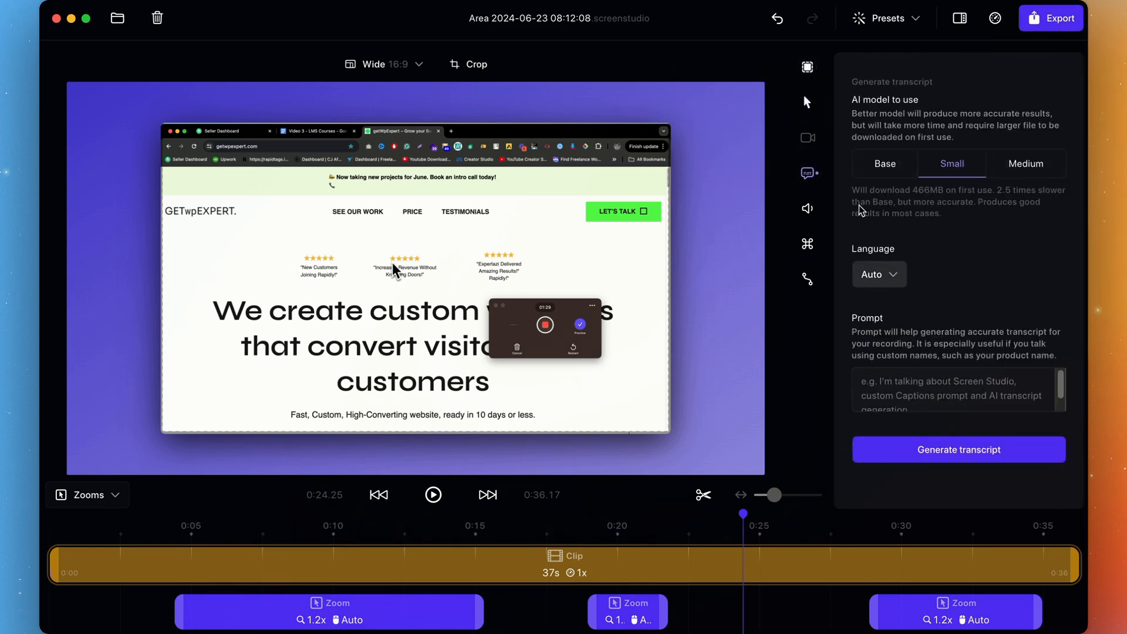
pyautogui.click(815, 210)
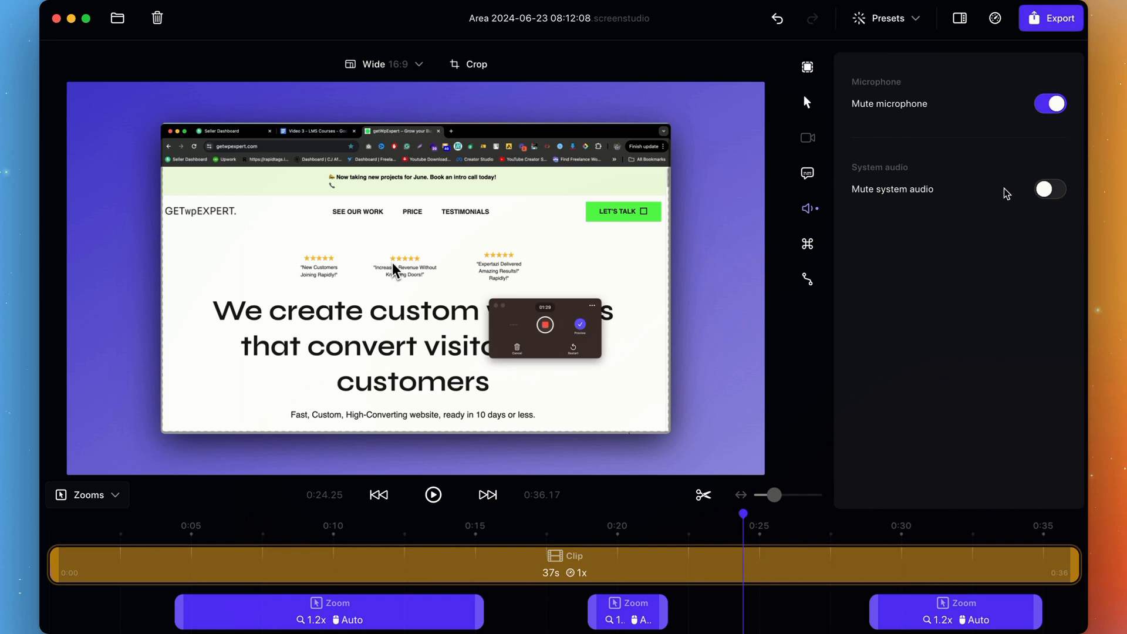
# - Try showing pressed shortcut labels in the video and turn the option off again
pyautogui.click(814, 244)
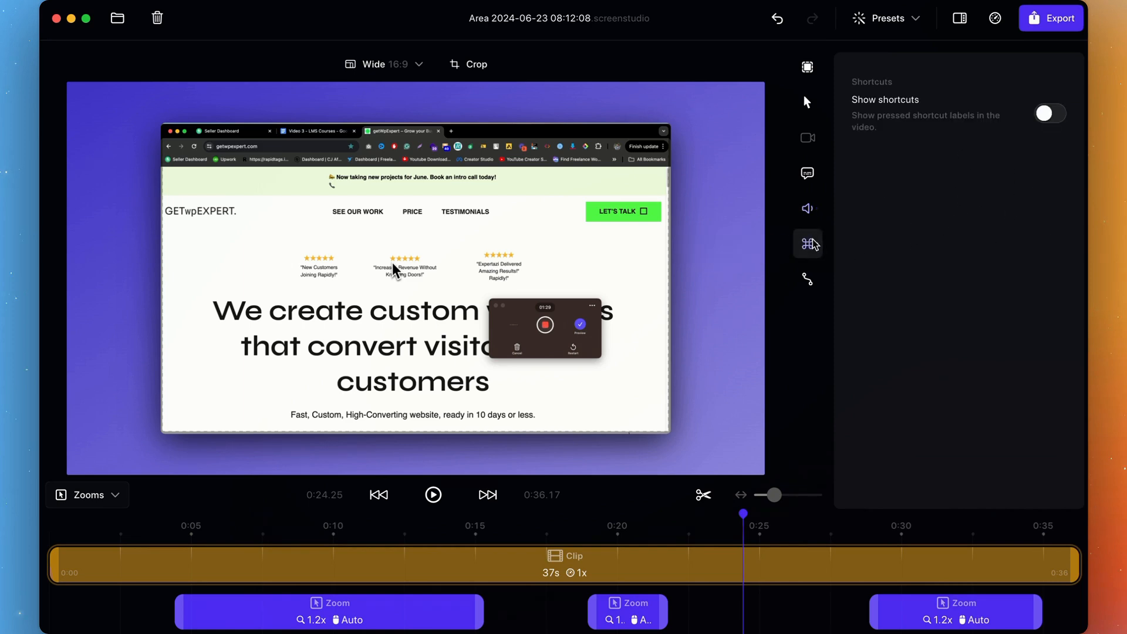
pyautogui.click(1050, 113)
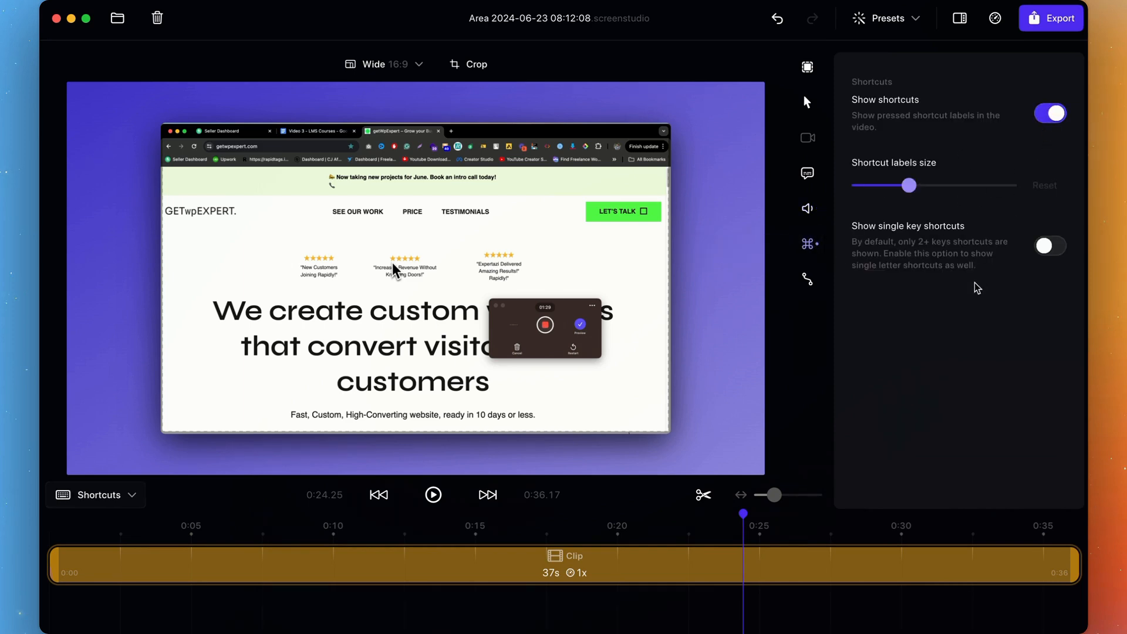
pyautogui.click(1059, 120)
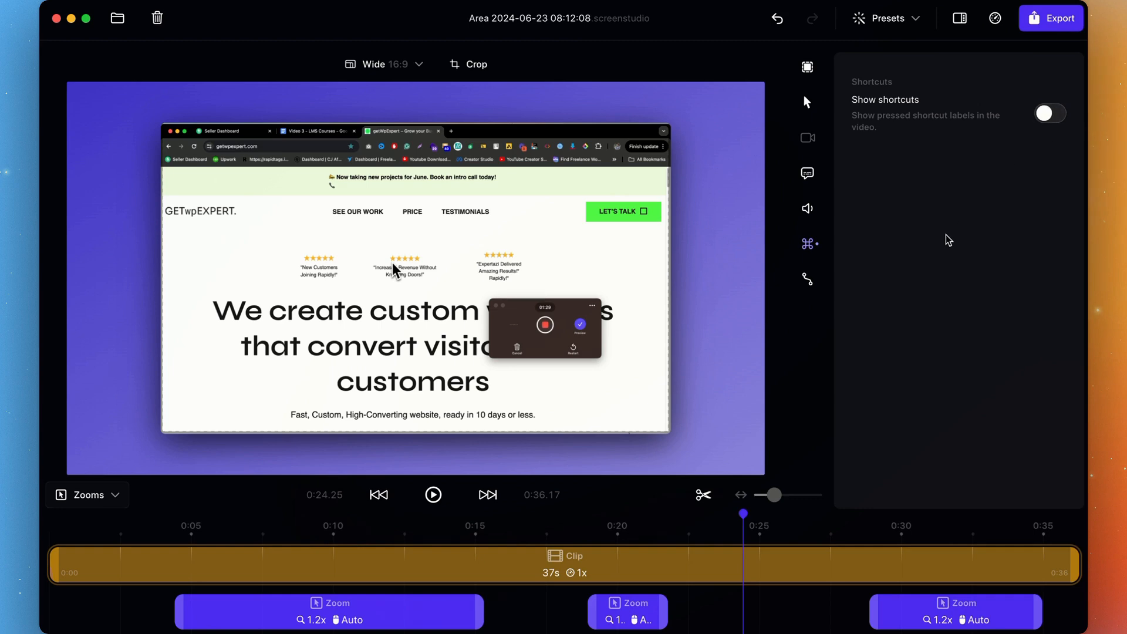
# - Show the animation settings, select the last zoom range and play the video from there
pyautogui.click(807, 280)
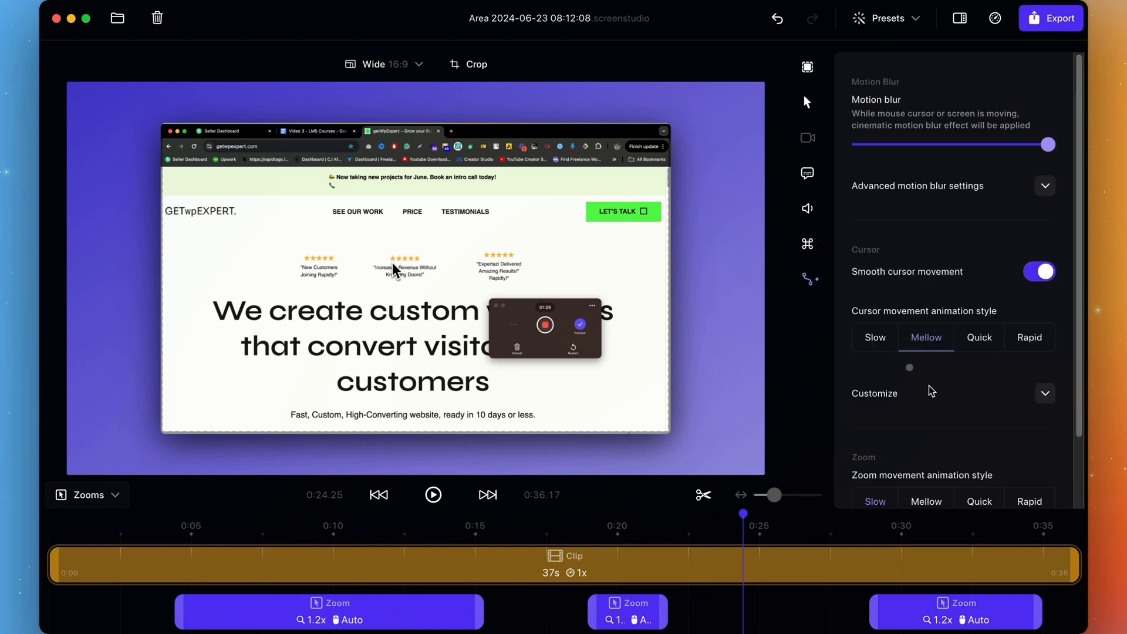
pyautogui.click(929, 611)
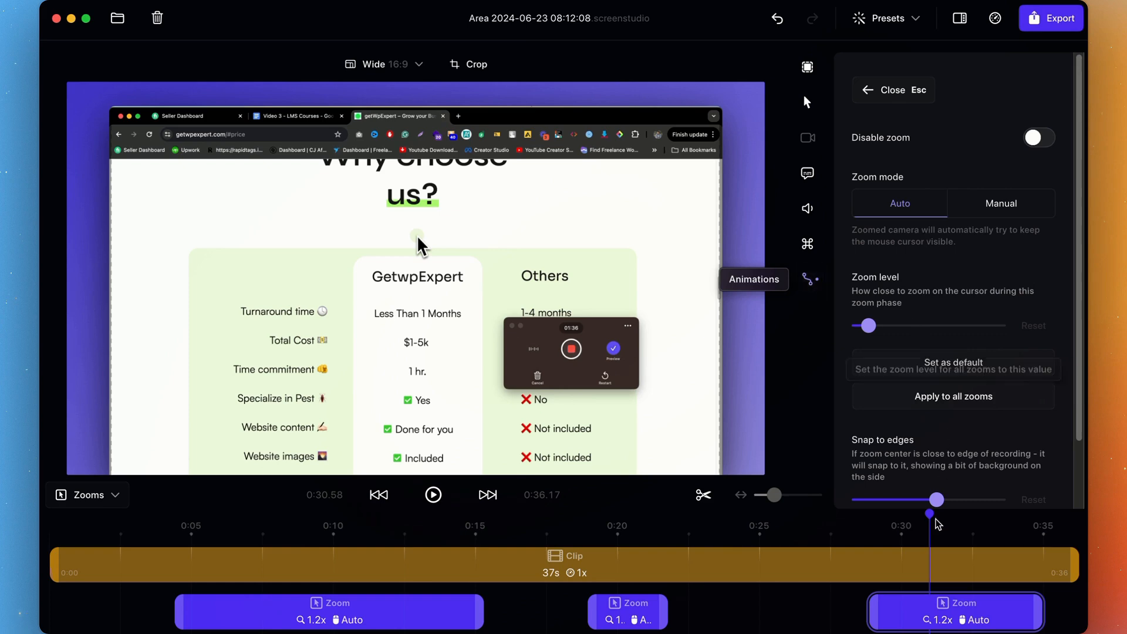
pyautogui.click(938, 618)
pyautogui.press('space')
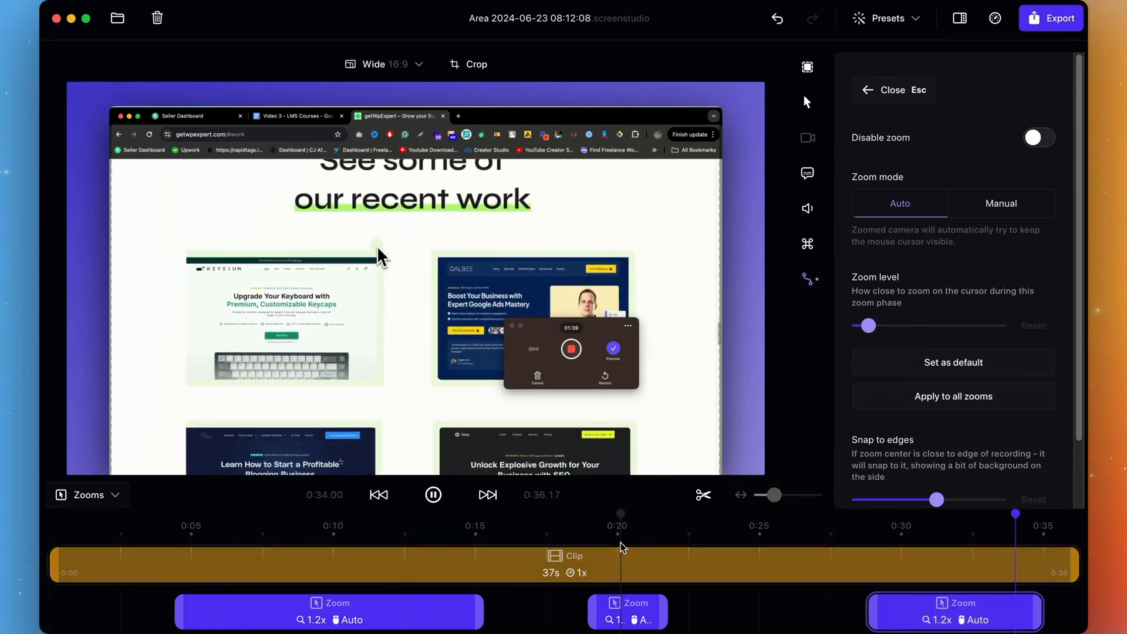
pyautogui.press('space')
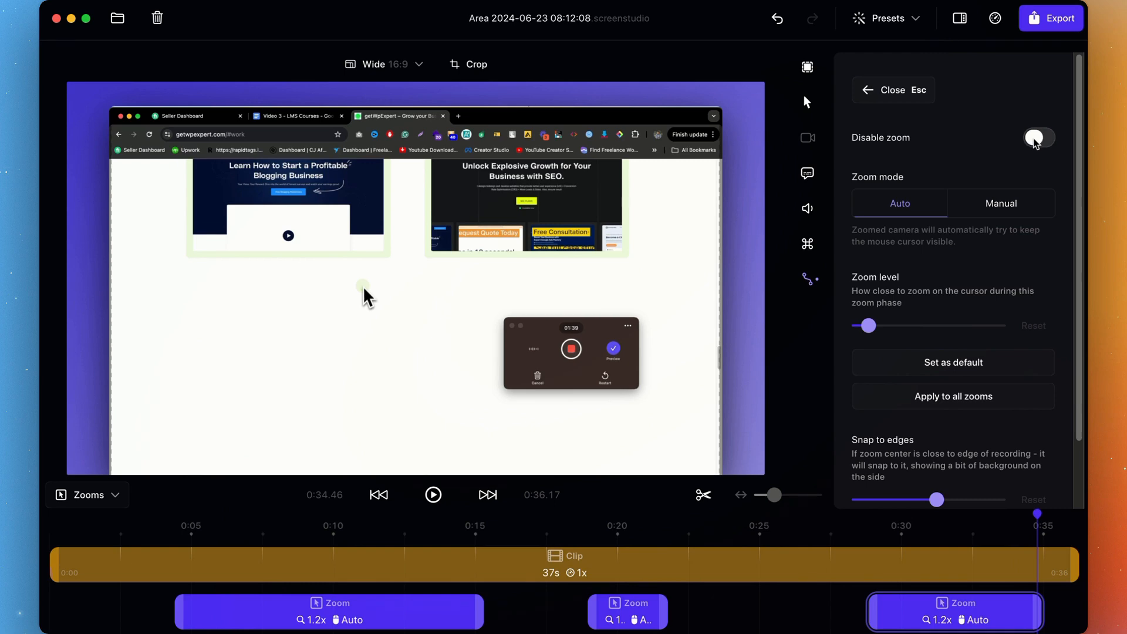
# - Replay the start of the last zoom range, and disable and re-enable its zoom to compare
pyautogui.click(888, 617)
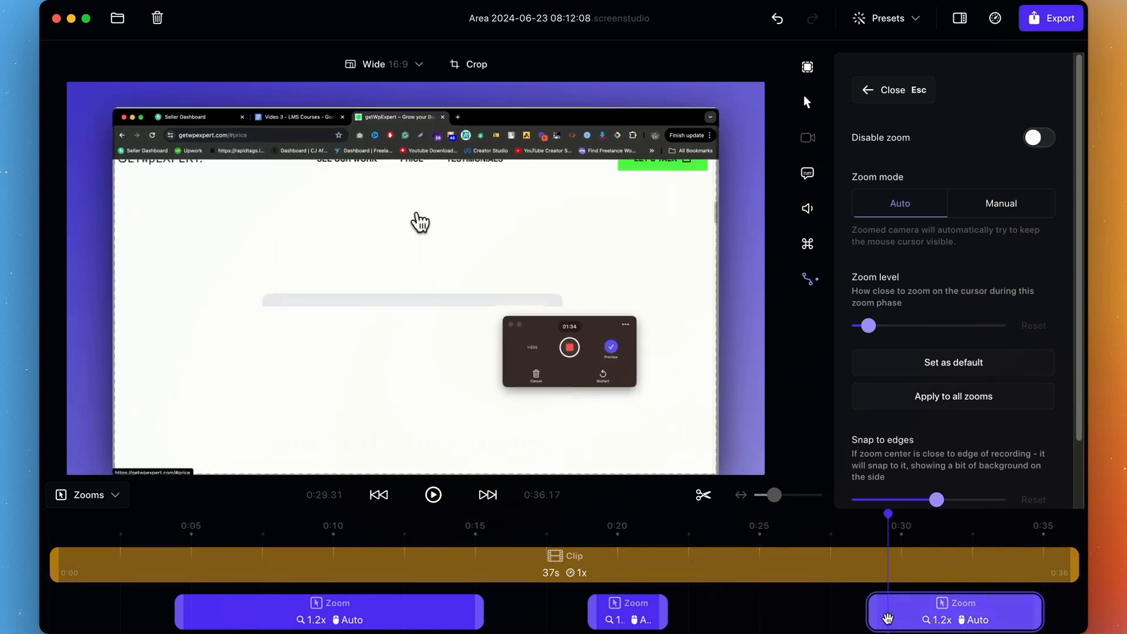
pyautogui.press('space')
pyautogui.press('space')
pyautogui.click(1040, 139)
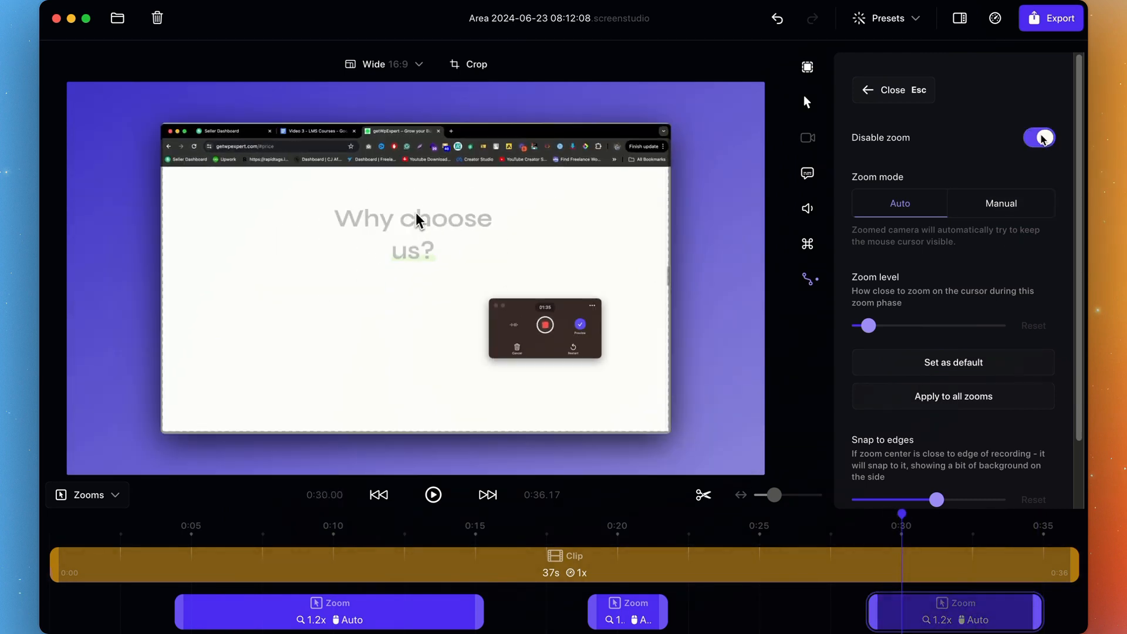
pyautogui.click(1040, 139)
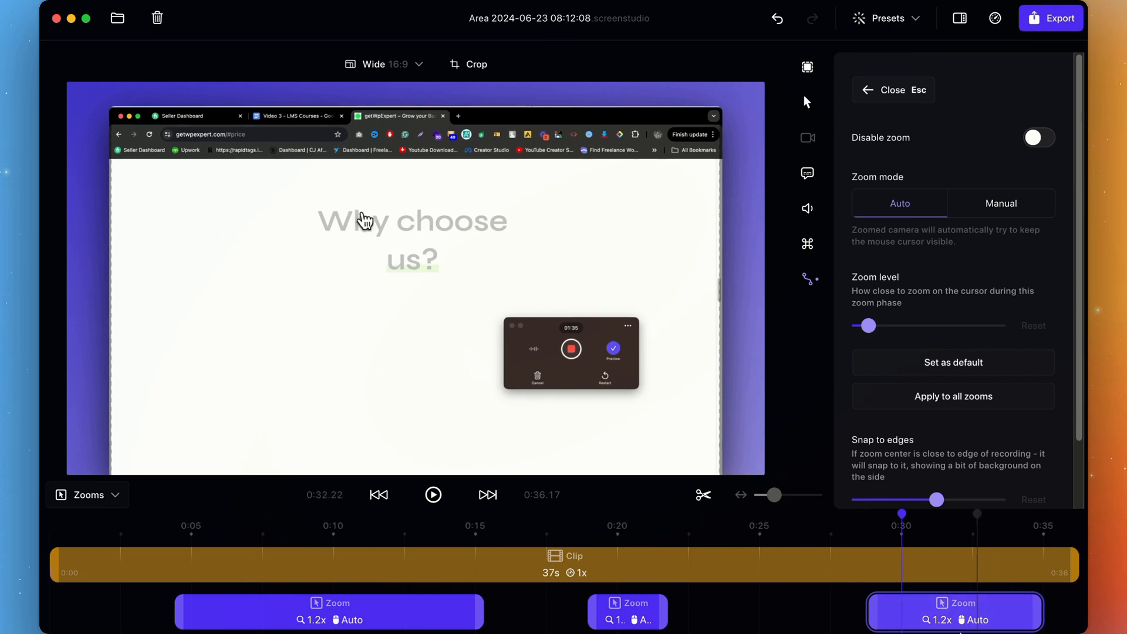
# - Show the available actions for the first zoom range and the zoom level choices for the last one
pyautogui.click(411, 613)
pyautogui.rightClick(411, 613)
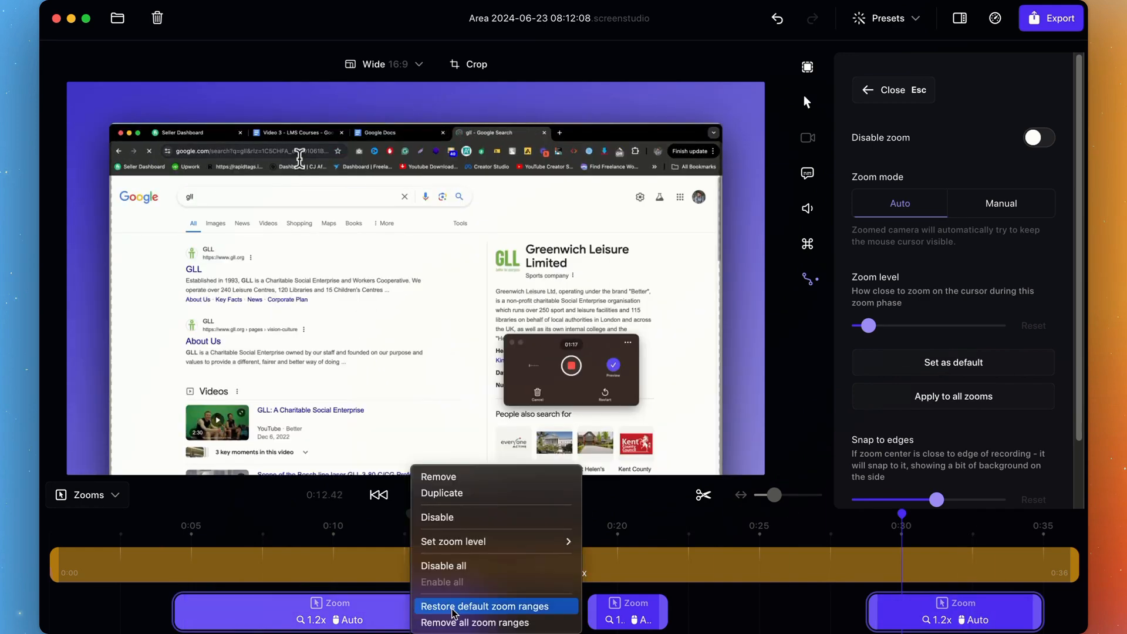
pyautogui.click(909, 614)
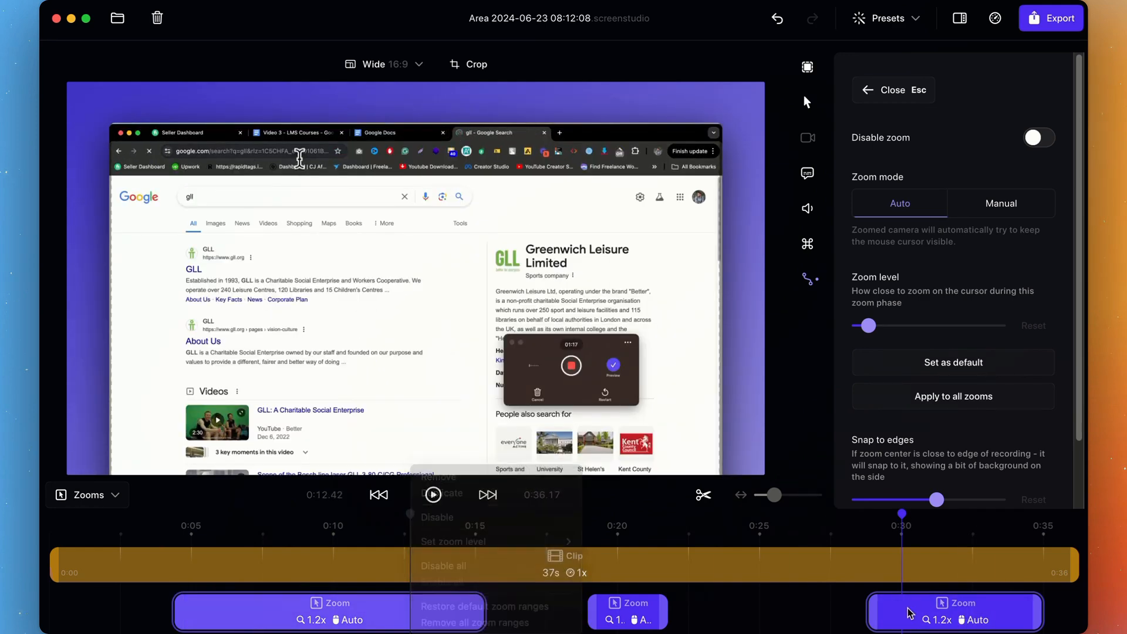
pyautogui.rightClick(909, 615)
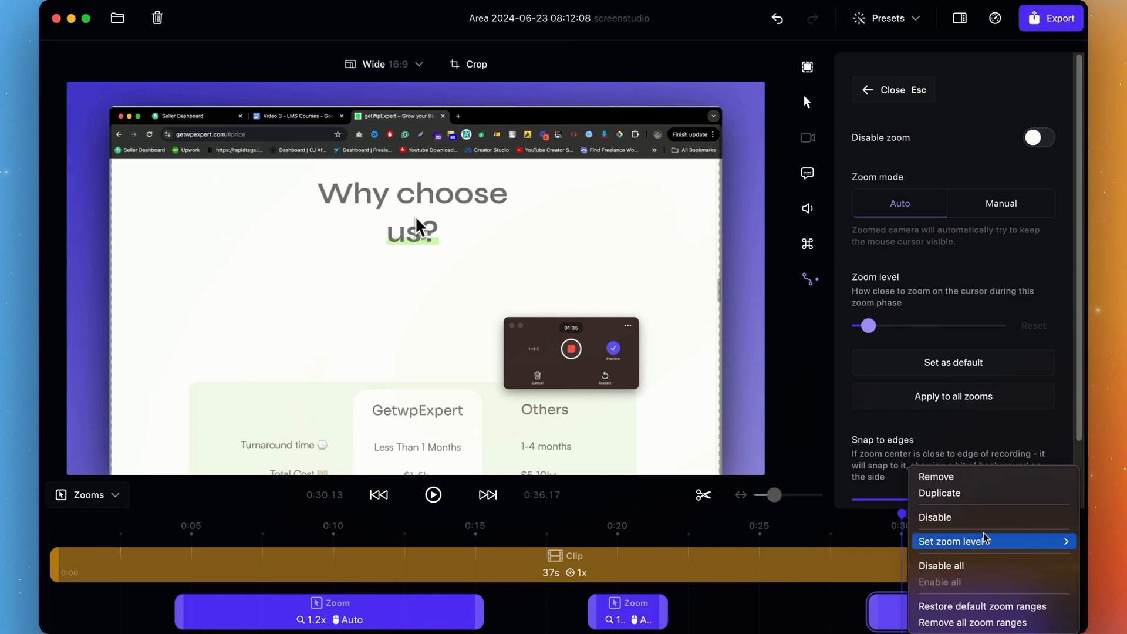
pyautogui.moveTo(977, 544)
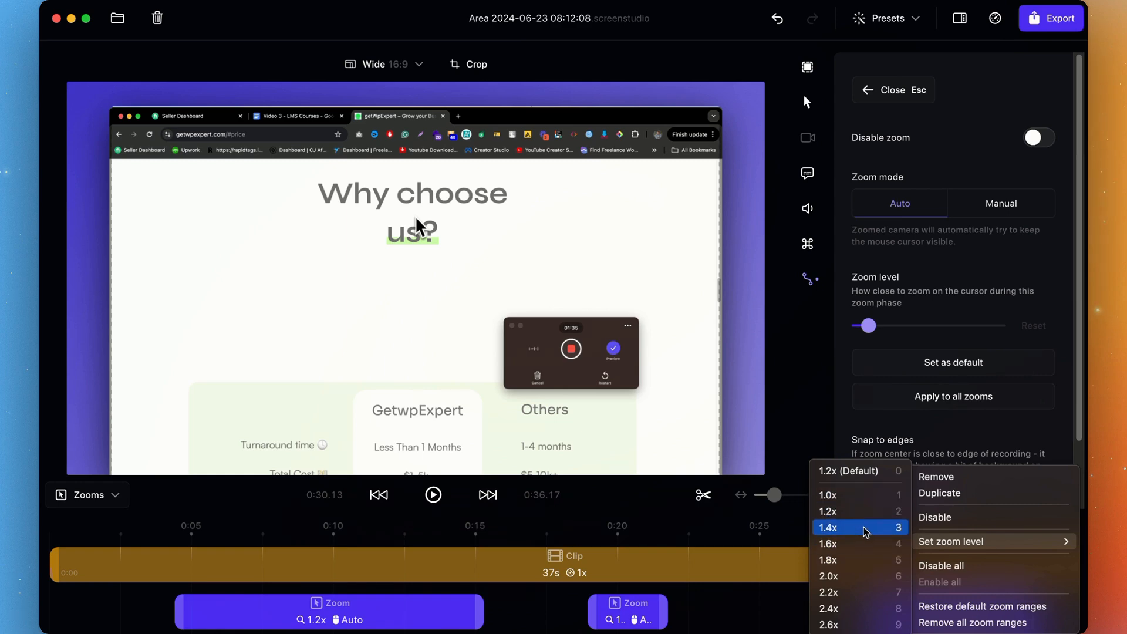
# - Disable all zoom ranges at once, and enable all of them again
pyautogui.click(947, 566)
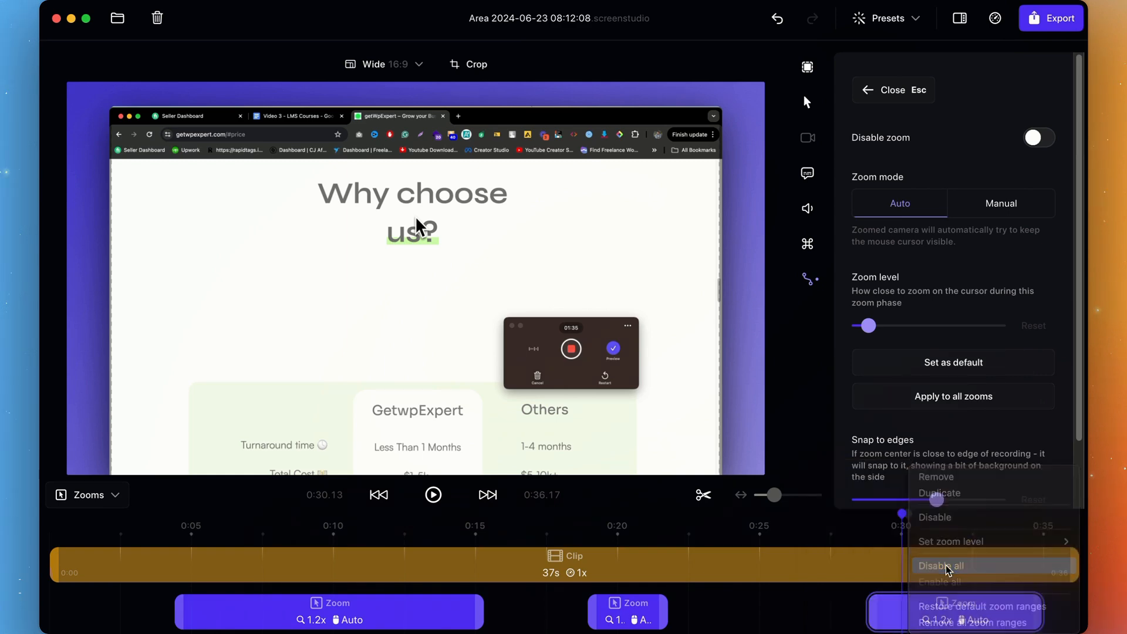
pyautogui.rightClick(942, 607)
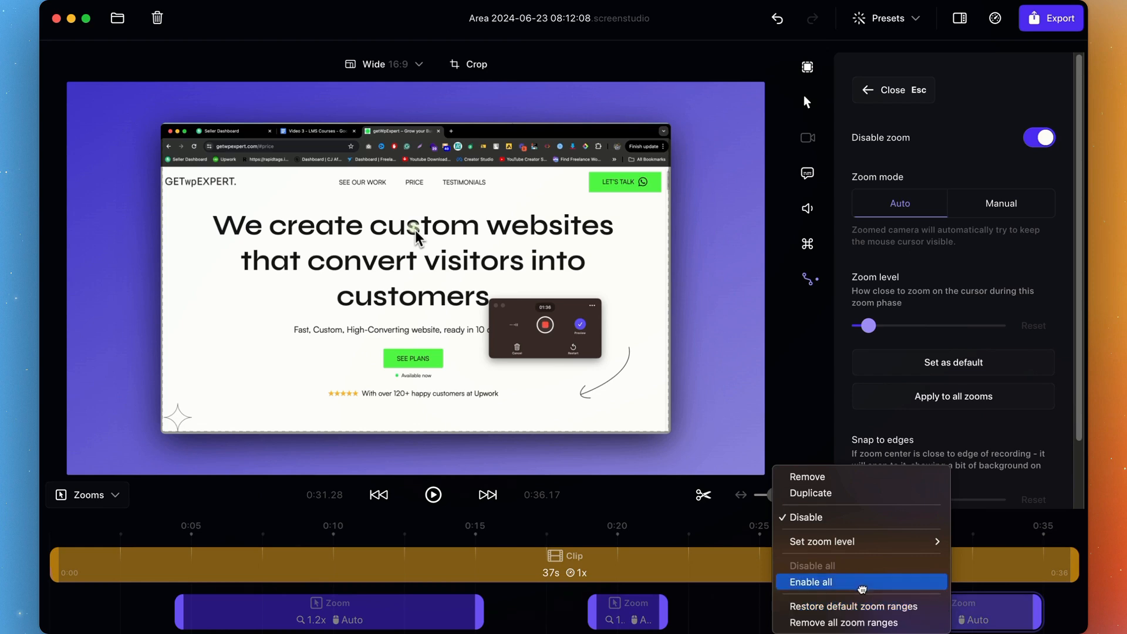
pyautogui.click(859, 582)
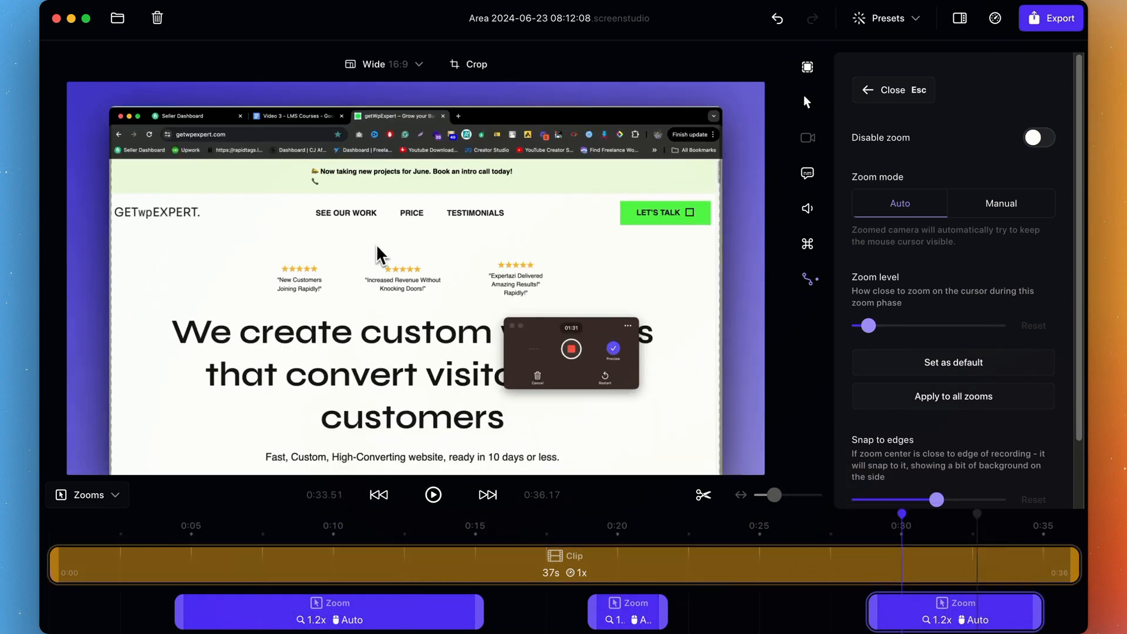
# - Split the clip at about 0:21, 0:24 and 0:27, and remove the segment between 0:24 and 0:27
pyautogui.click(397, 545)
pyautogui.click(467, 558)
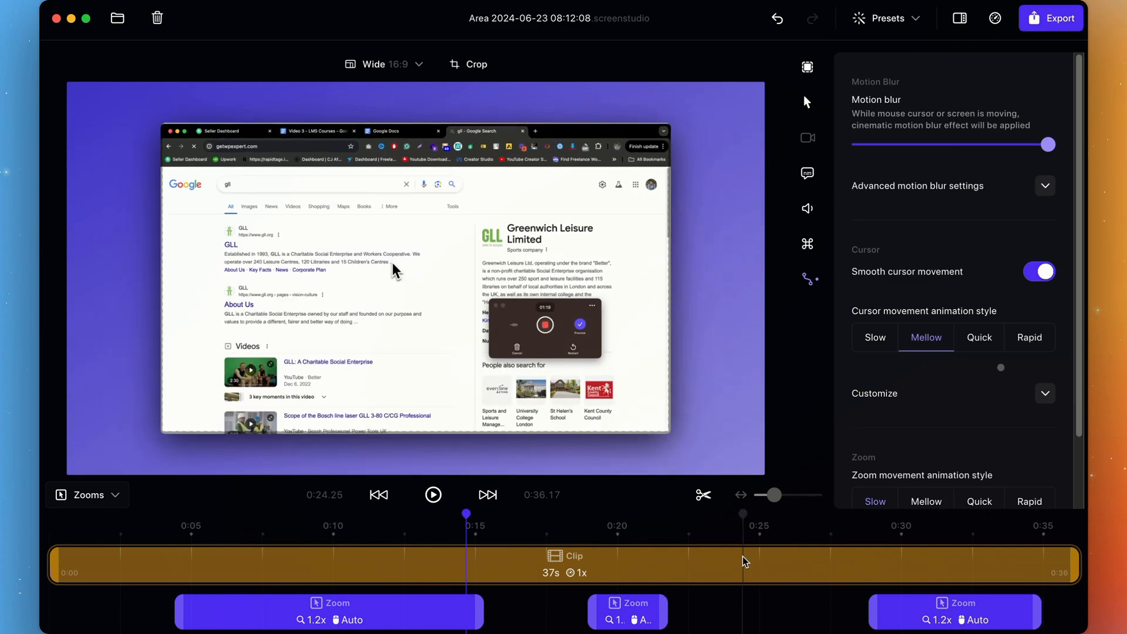
pyautogui.click(743, 558)
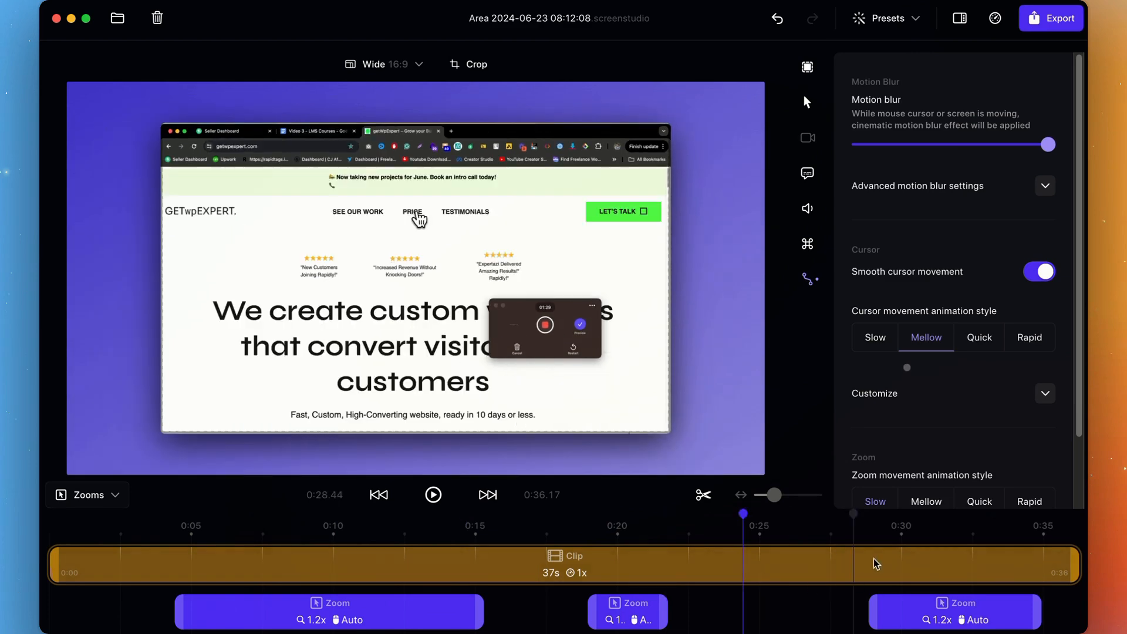
pyautogui.click(710, 499)
pyautogui.click(726, 581)
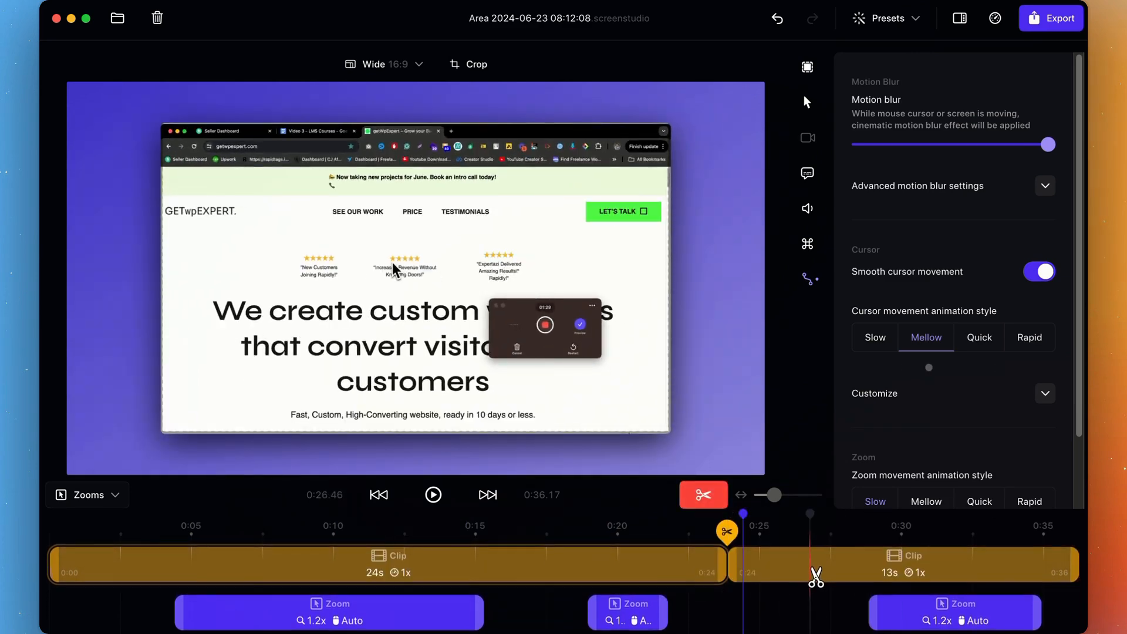
pyautogui.click(821, 570)
pyautogui.click(634, 571)
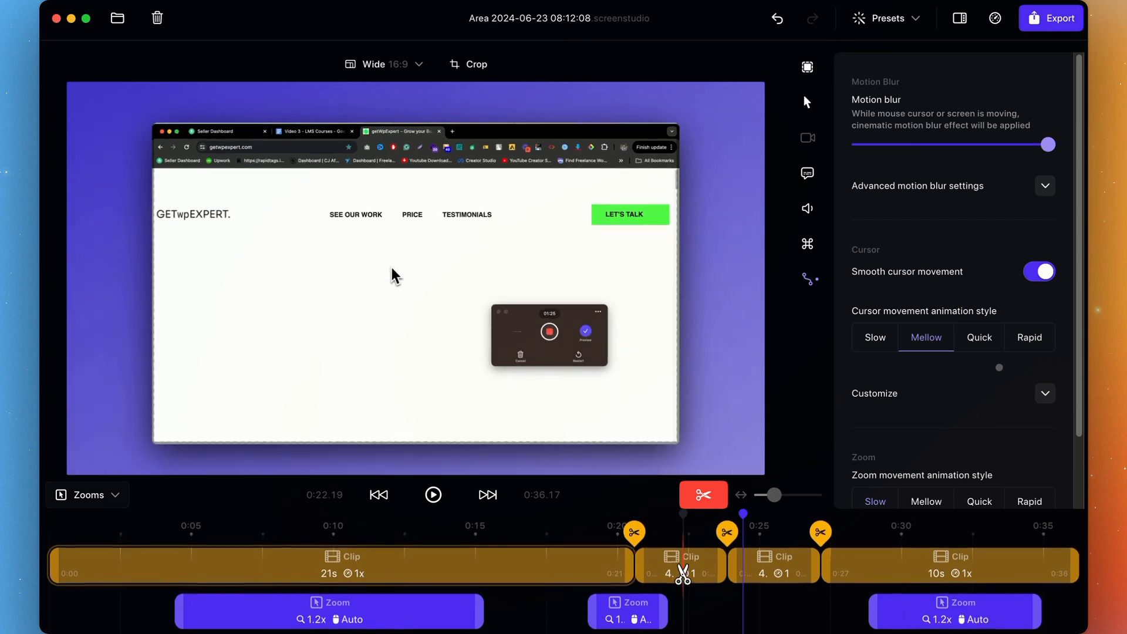
pyautogui.click(703, 495)
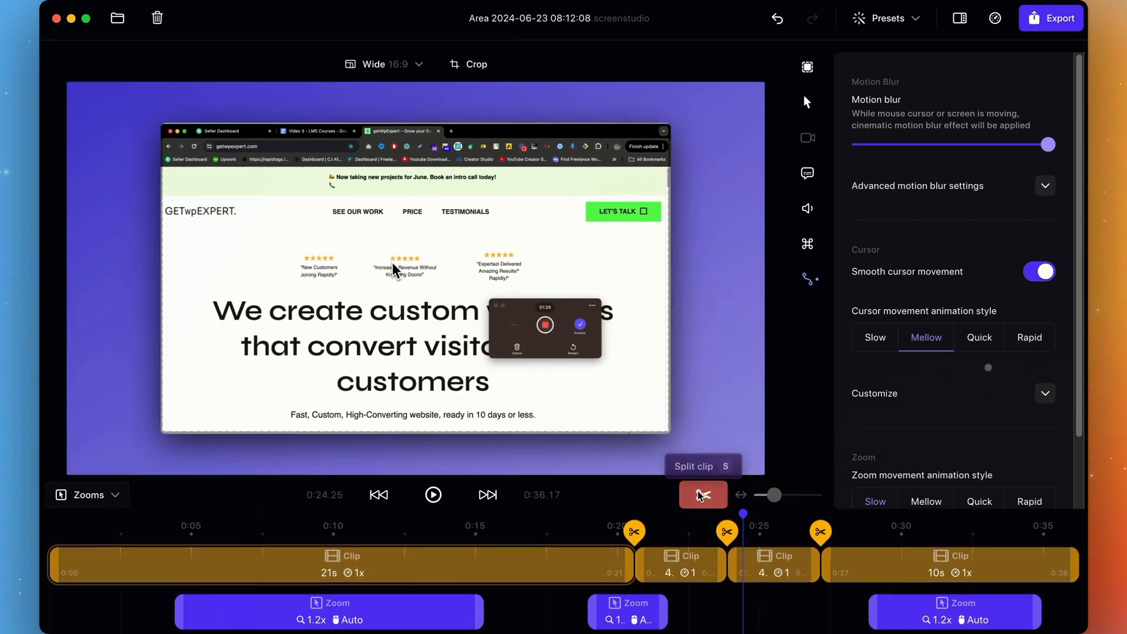
pyautogui.rightClick(787, 573)
pyautogui.click(814, 541)
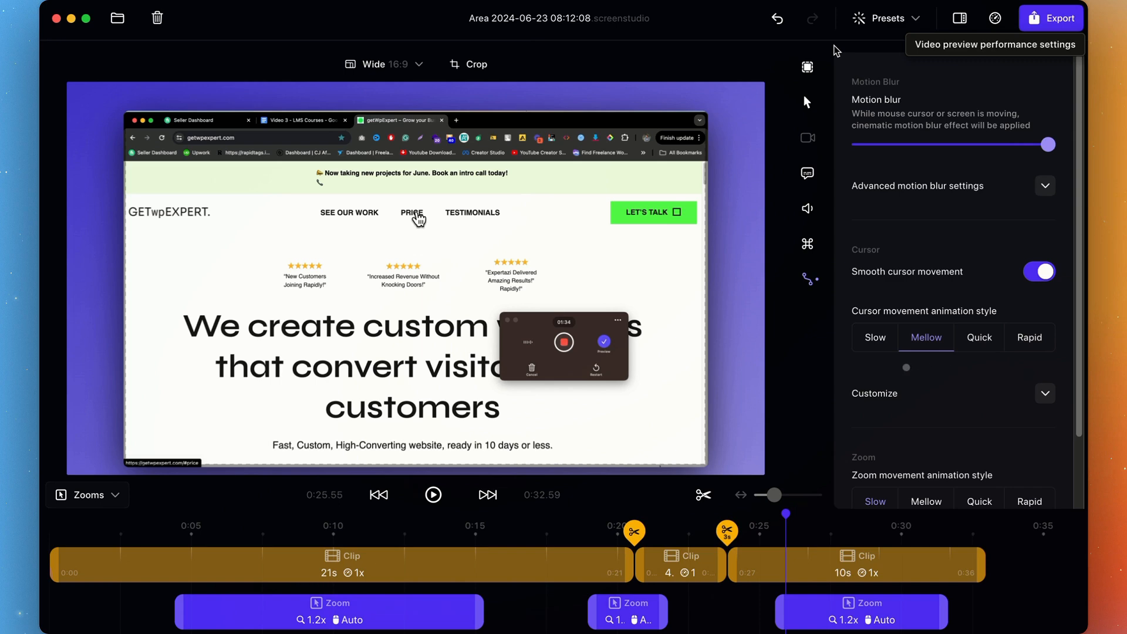
# - Show the option for creating a new preset, and hide and restore the settings sidebar
pyautogui.click(881, 18)
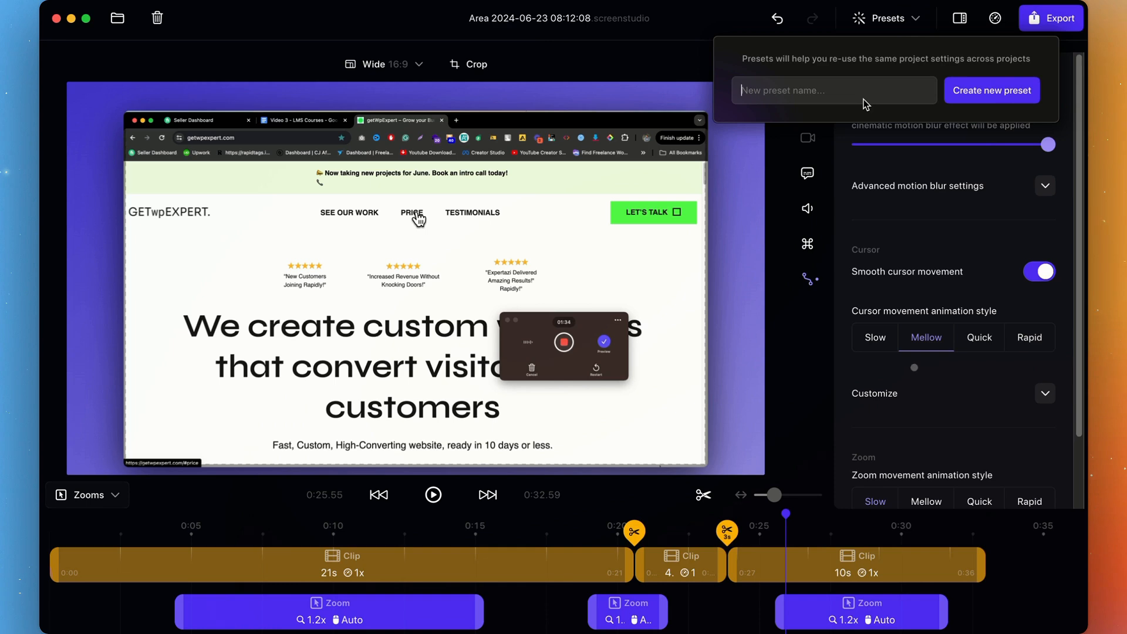
pyautogui.click(960, 22)
pyautogui.click(961, 22)
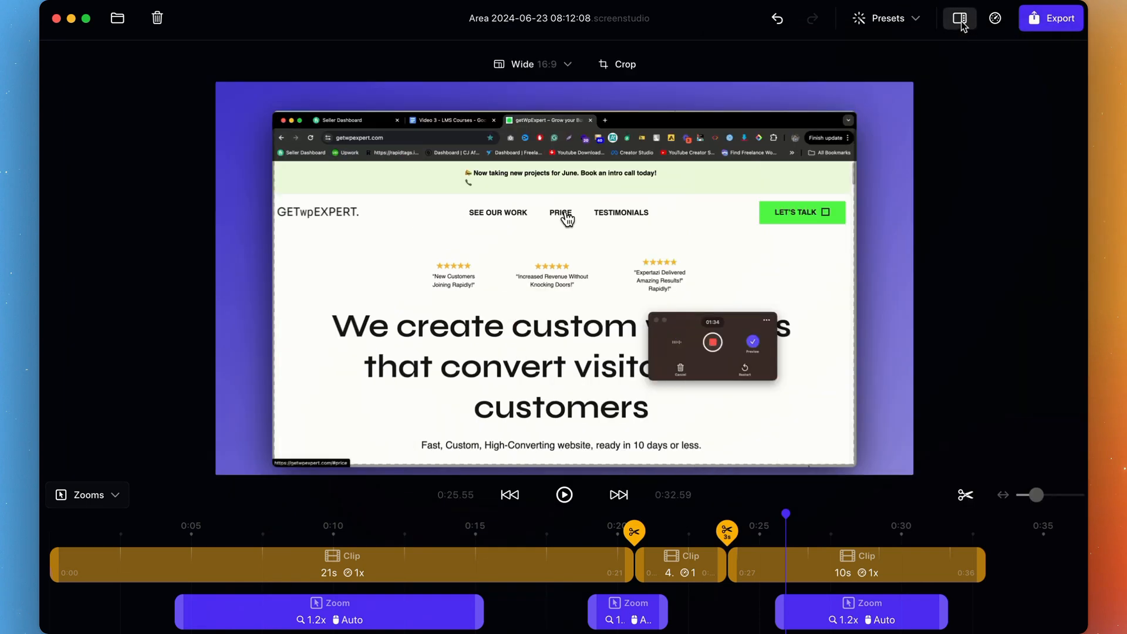
pyautogui.click(960, 22)
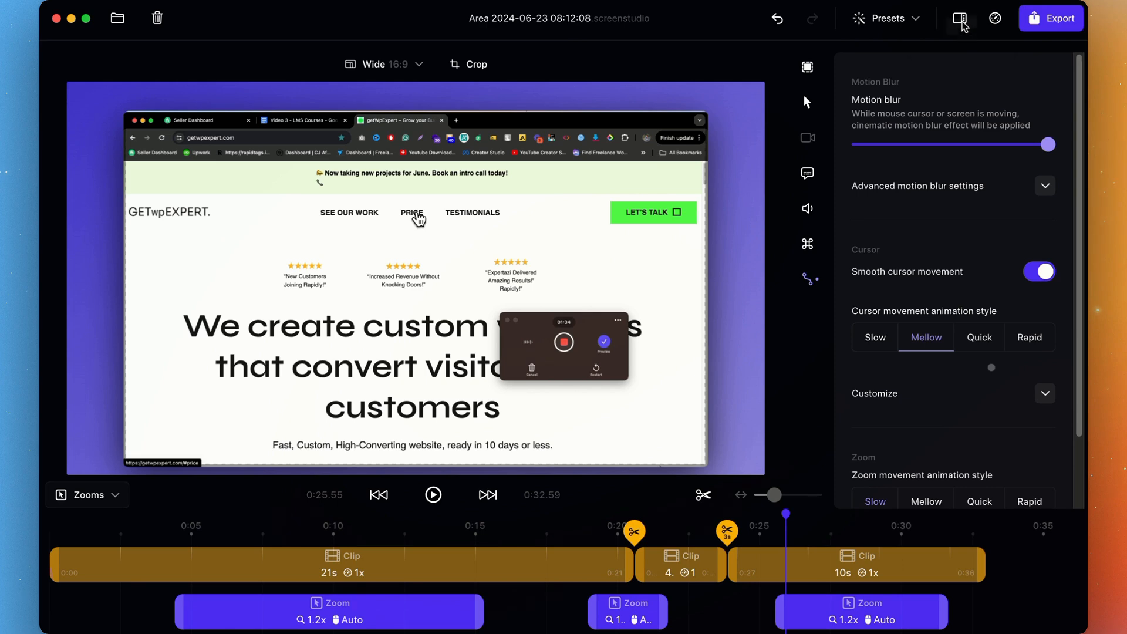
pyautogui.click(962, 25)
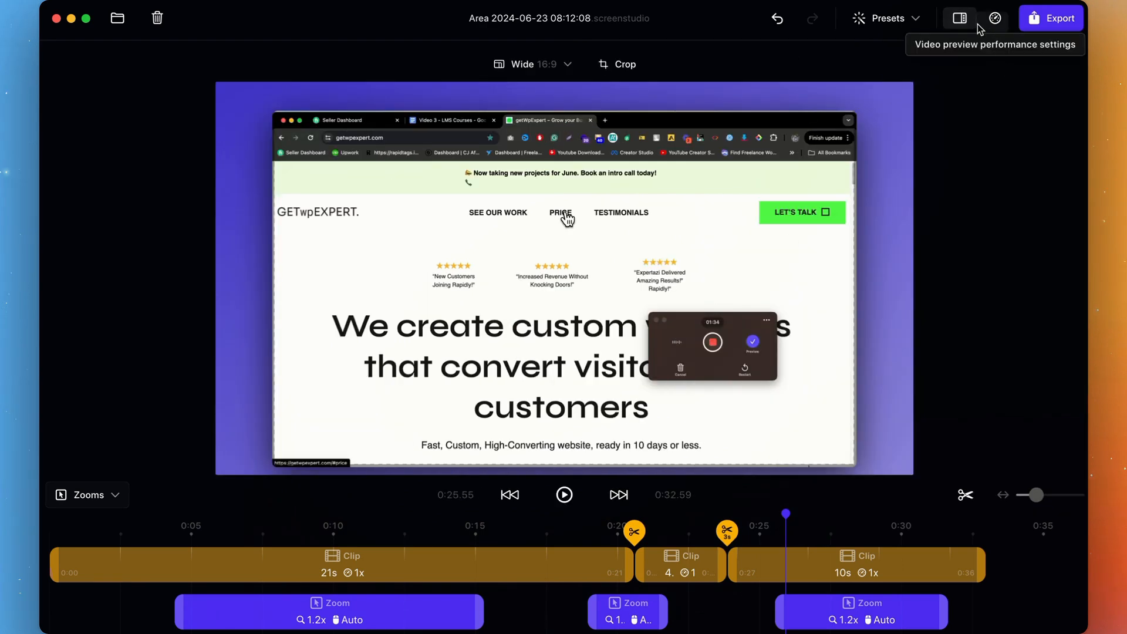
pyautogui.click(960, 19)
# - Turn on power saving mode in the video preview performance settings
pyautogui.click(994, 20)
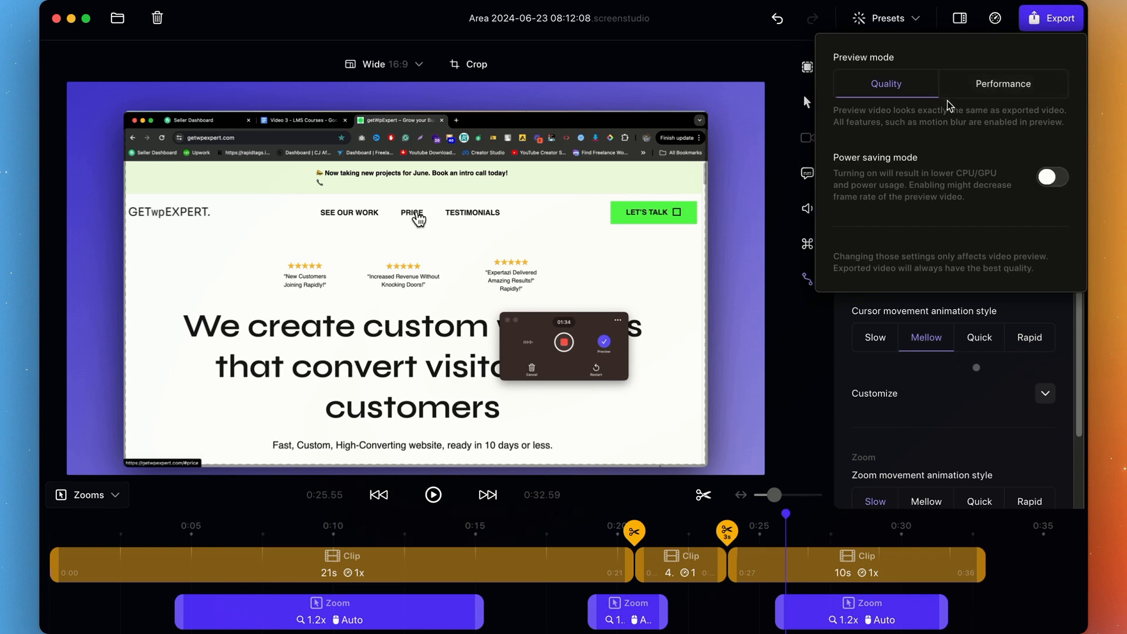
pyautogui.click(1052, 177)
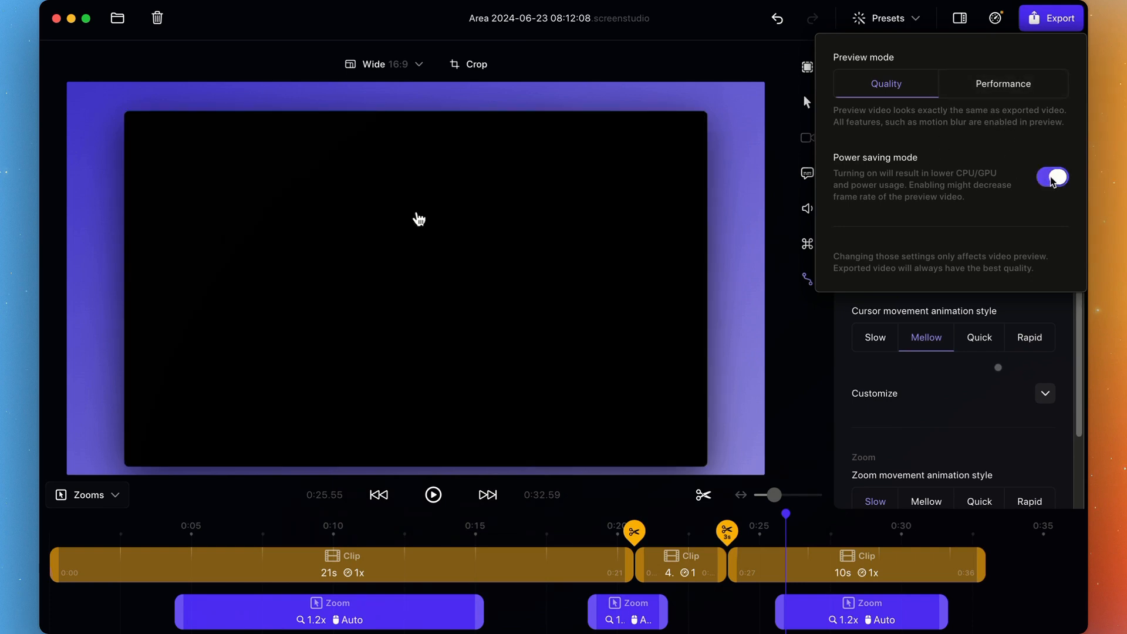
# - Try the Performance preview mode with power saving, and finish with Quality preview mode and power saving turned off
pyautogui.click(1052, 177)
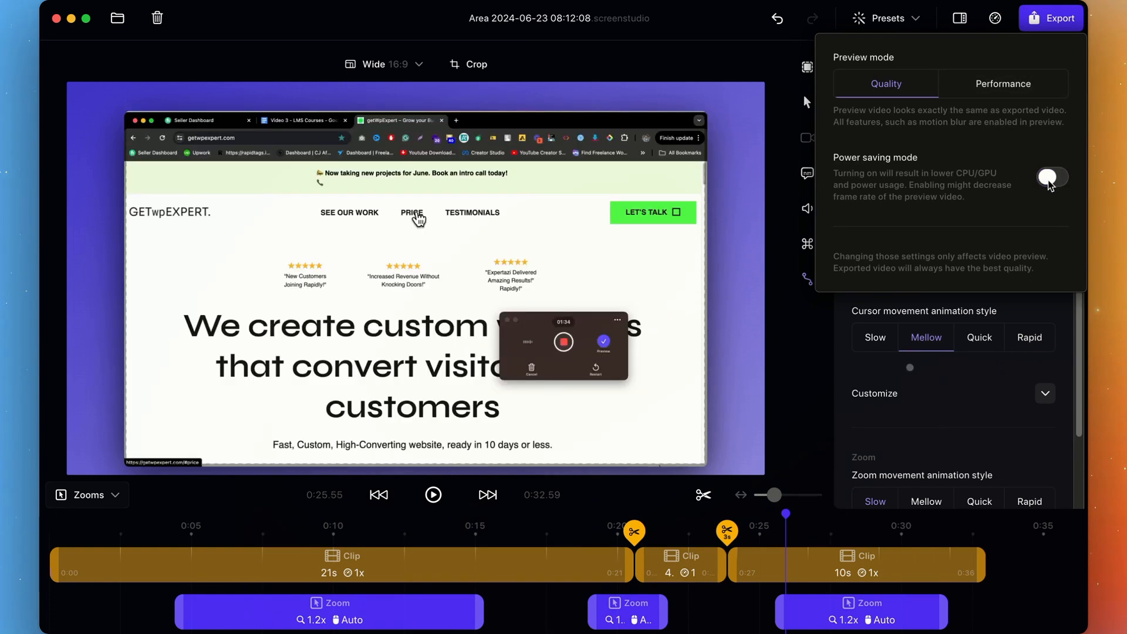
pyautogui.click(998, 88)
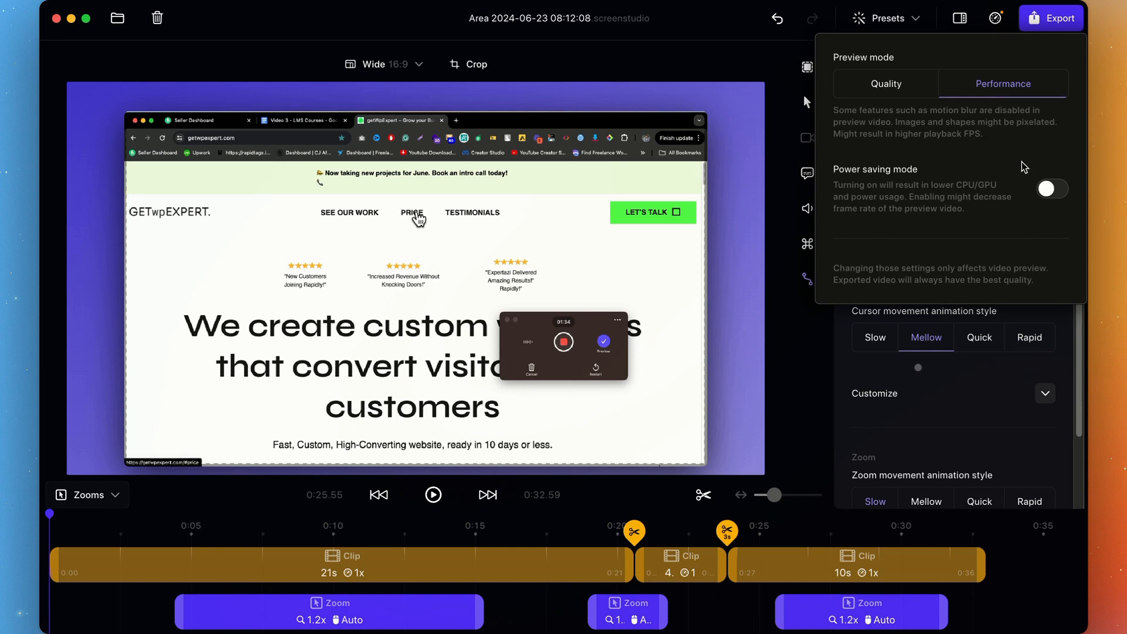
pyautogui.click(1054, 188)
pyautogui.click(1061, 189)
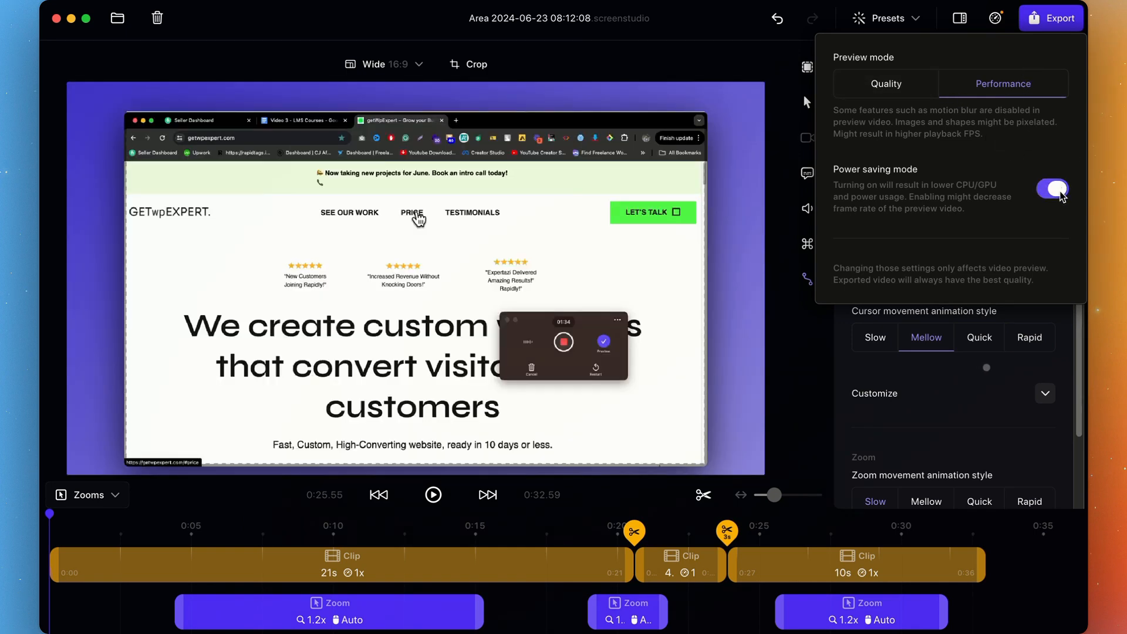
pyautogui.click(886, 87)
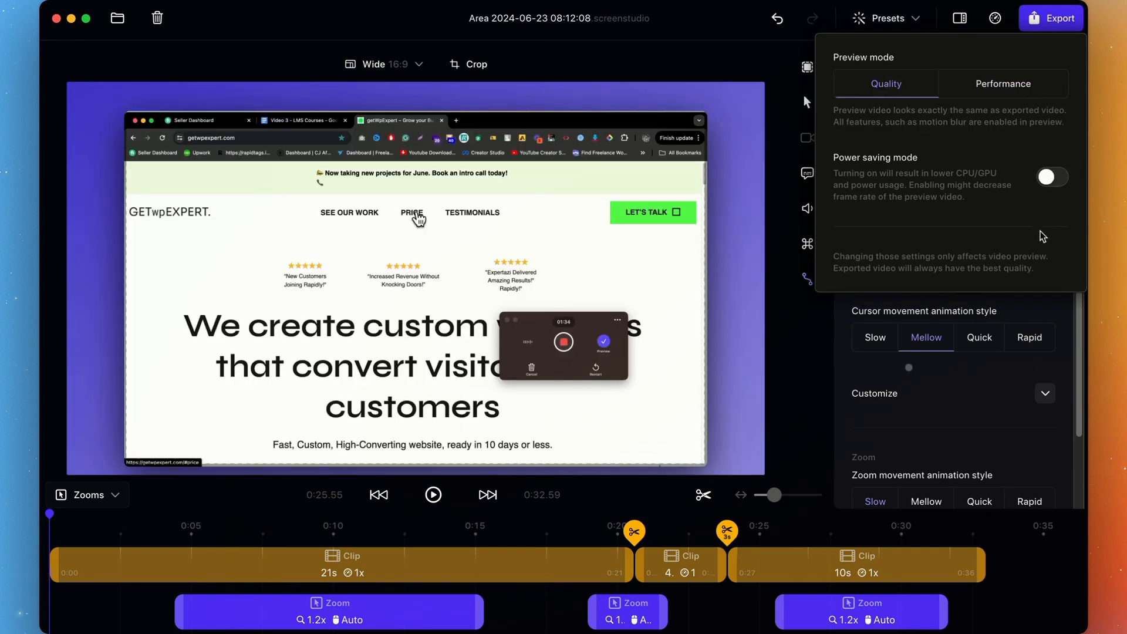
pyautogui.click(1056, 178)
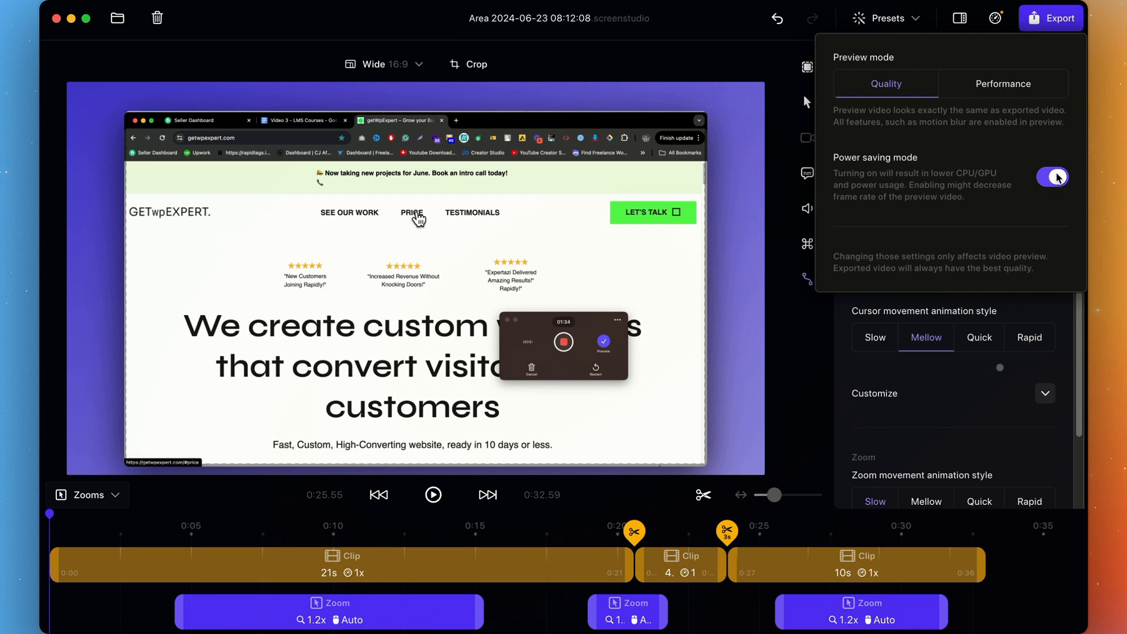
pyautogui.click(1058, 178)
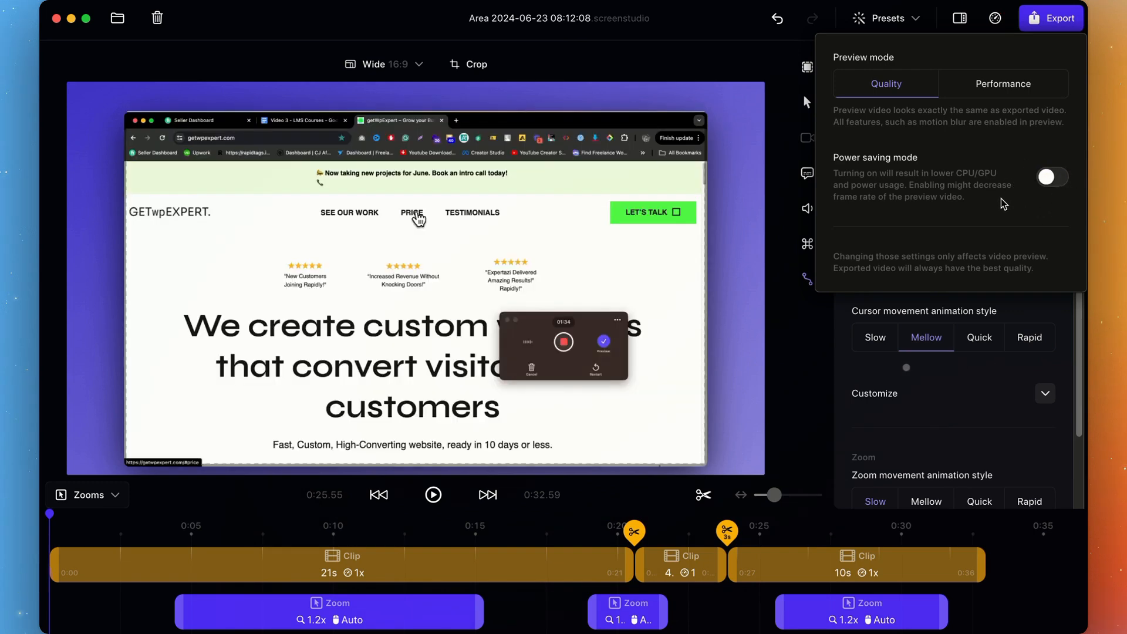
# - Reduce the padding around the recording, set its rounded corners to 0, and preview the frame at about 0:17
pyautogui.click(808, 64)
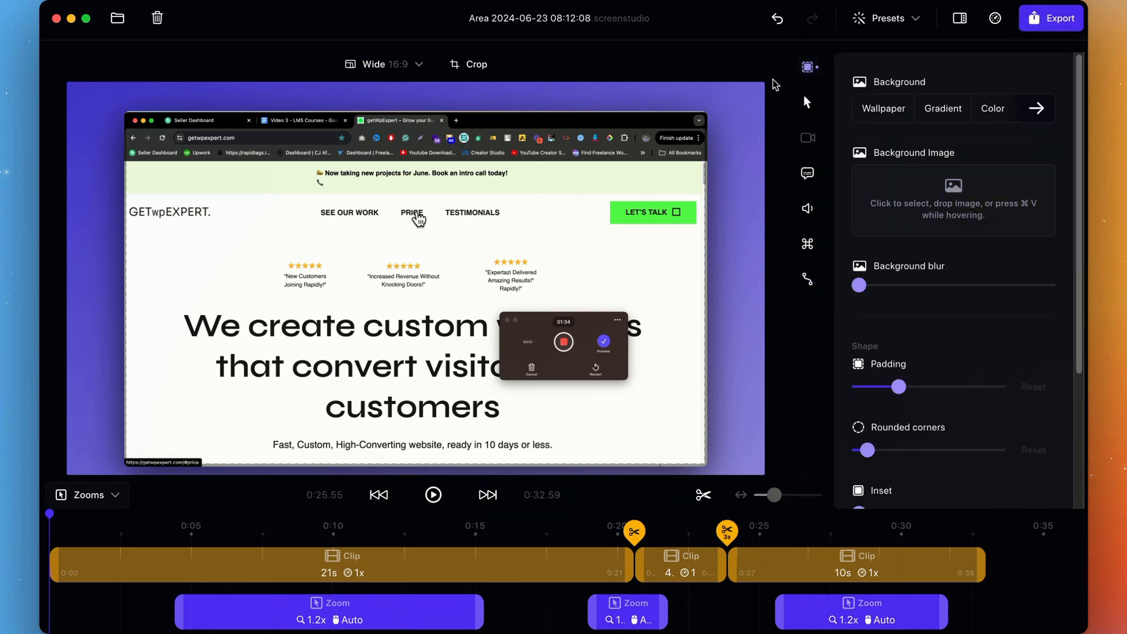
pyautogui.scroll(-1, 868, 305)
pyautogui.moveTo(898, 351)
pyautogui.mouseDown()
pyautogui.moveTo(872, 352)
pyautogui.moveTo(950, 353)
pyautogui.moveTo(848, 355)
pyautogui.moveTo(944, 358)
pyautogui.moveTo(886, 367)
pyautogui.mouseUp()
pyautogui.moveTo(867, 414)
pyautogui.mouseDown()
pyautogui.moveTo(898, 414)
pyautogui.moveTo(856, 419)
pyautogui.mouseUp()
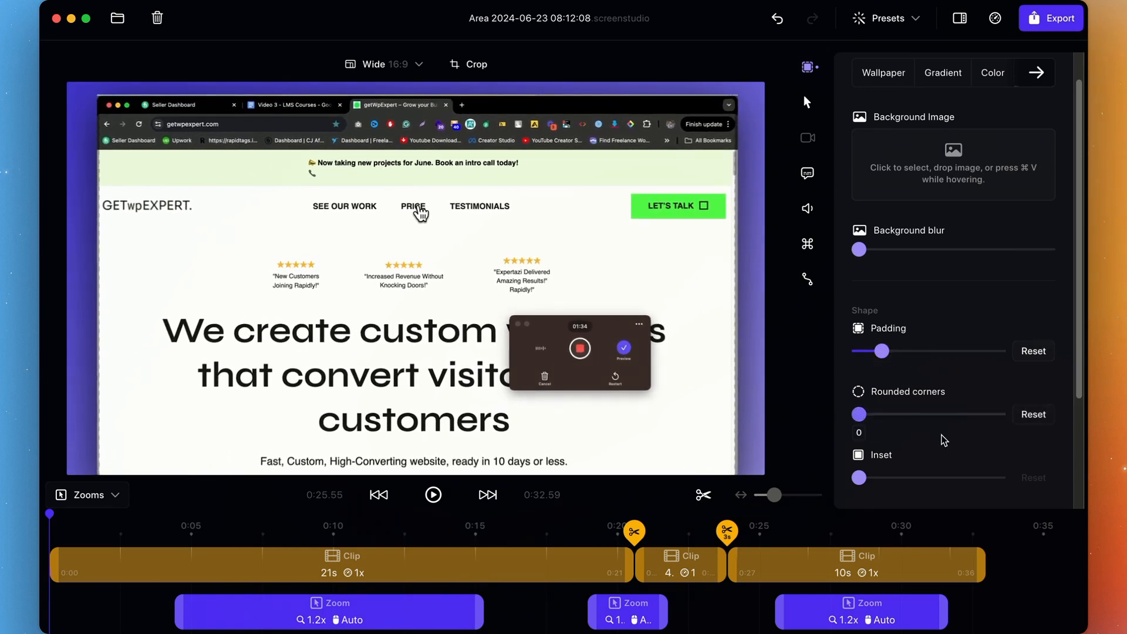
pyautogui.scroll(-1, 935, 417)
pyautogui.scroll(-3, 935, 418)
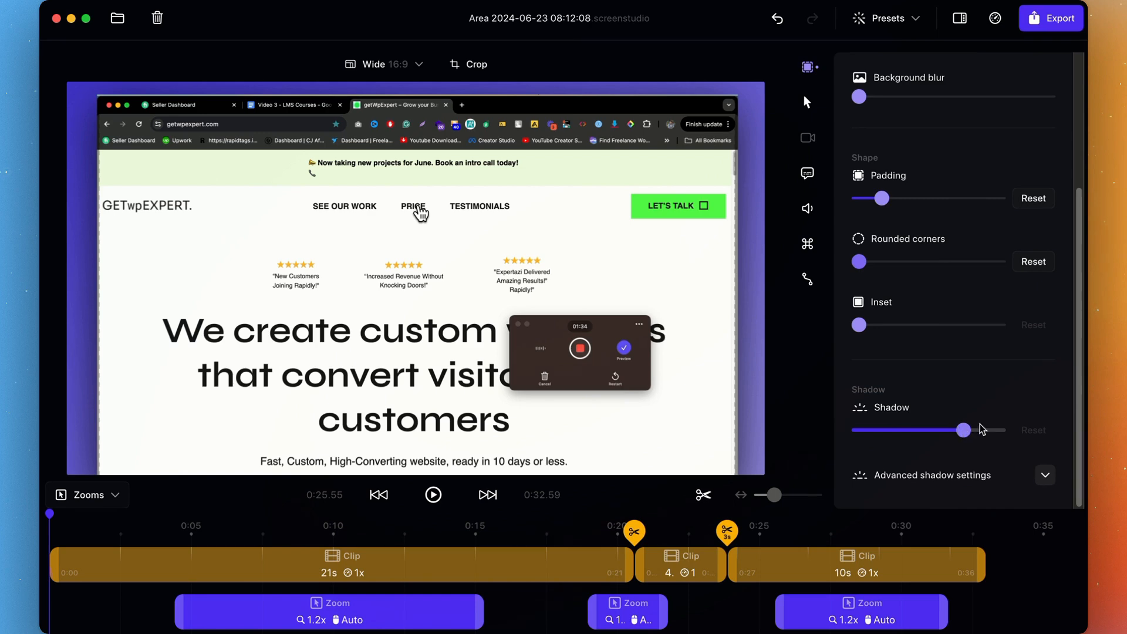
pyautogui.click(550, 580)
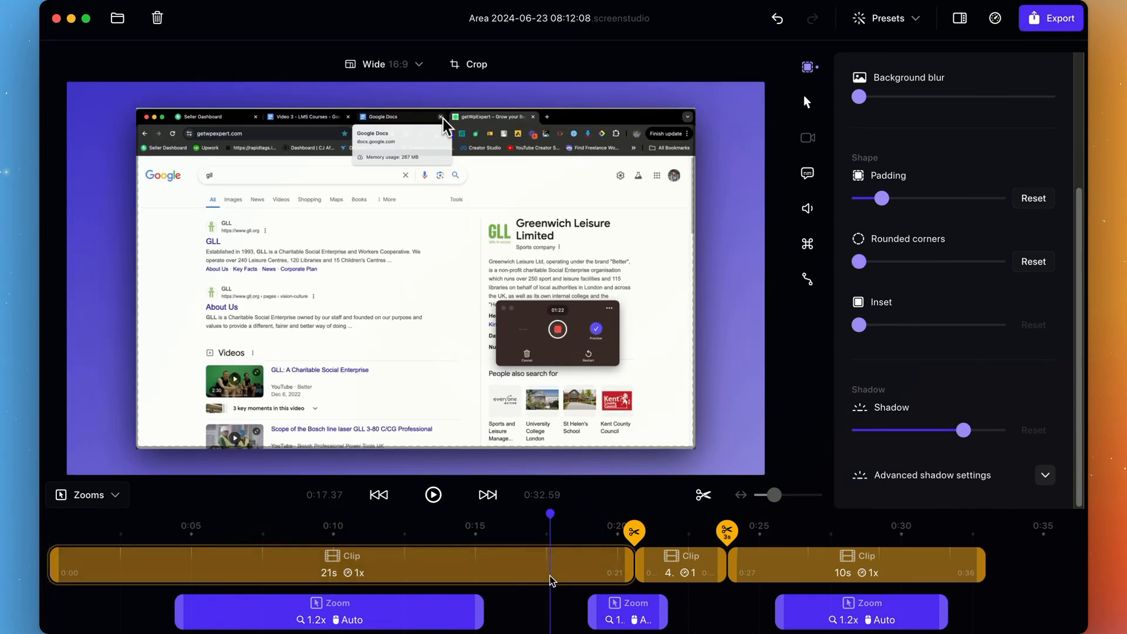
pyautogui.scroll(5, 948, 352)
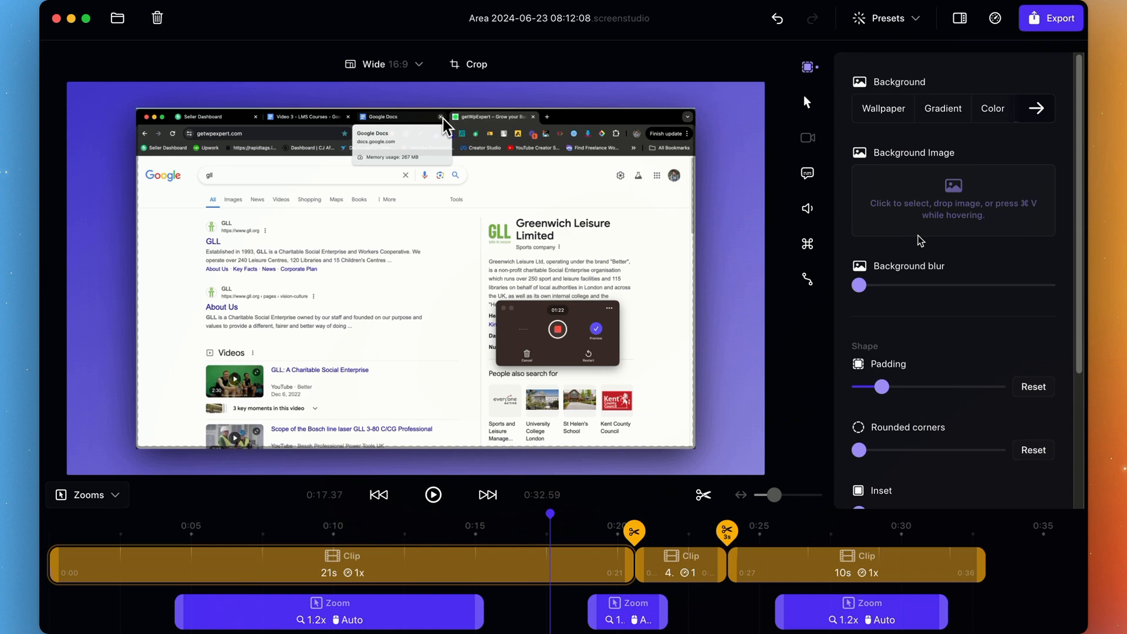
# - Examine the export format, frame rate, output size and quality options, and close the export settings without exporting
pyautogui.click(1061, 20)
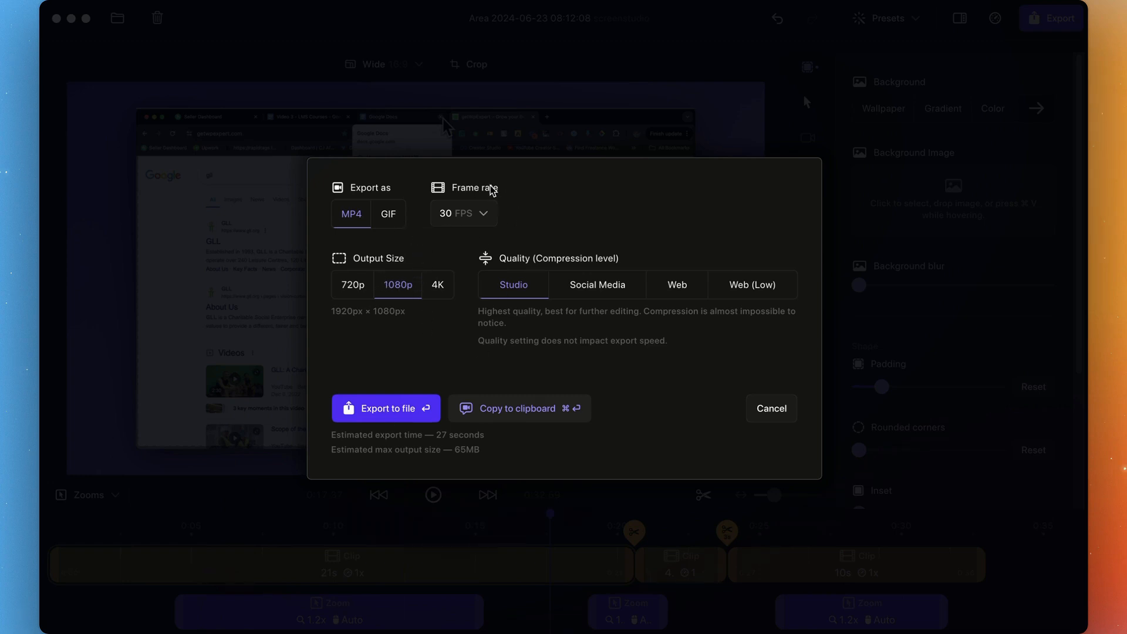
pyautogui.click(487, 215)
pyautogui.click(608, 231)
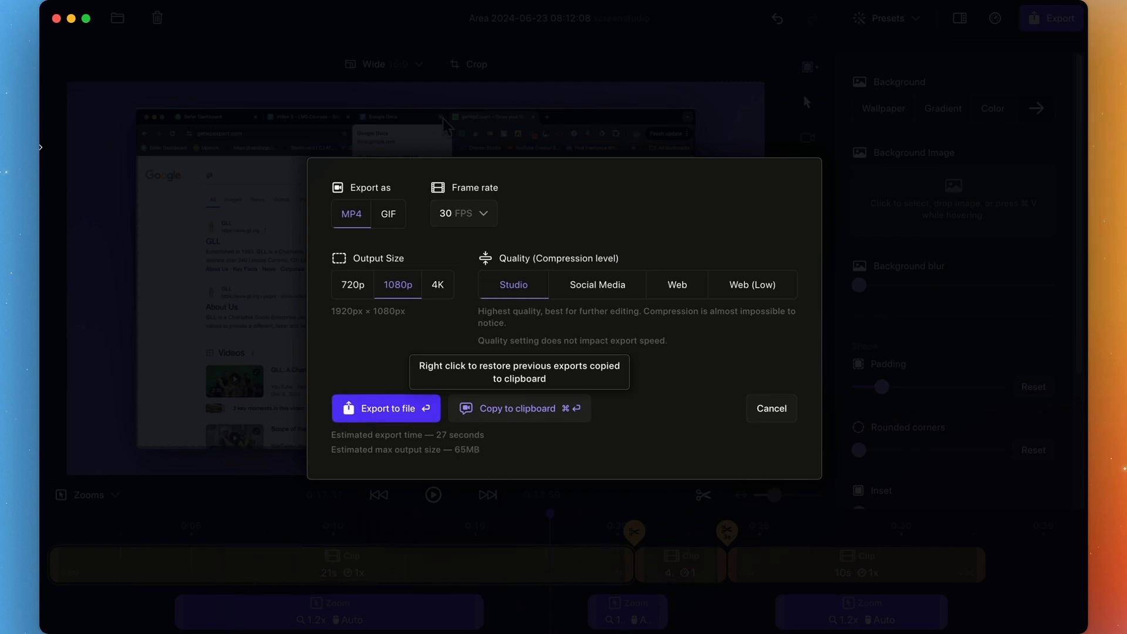
pyautogui.click(782, 413)
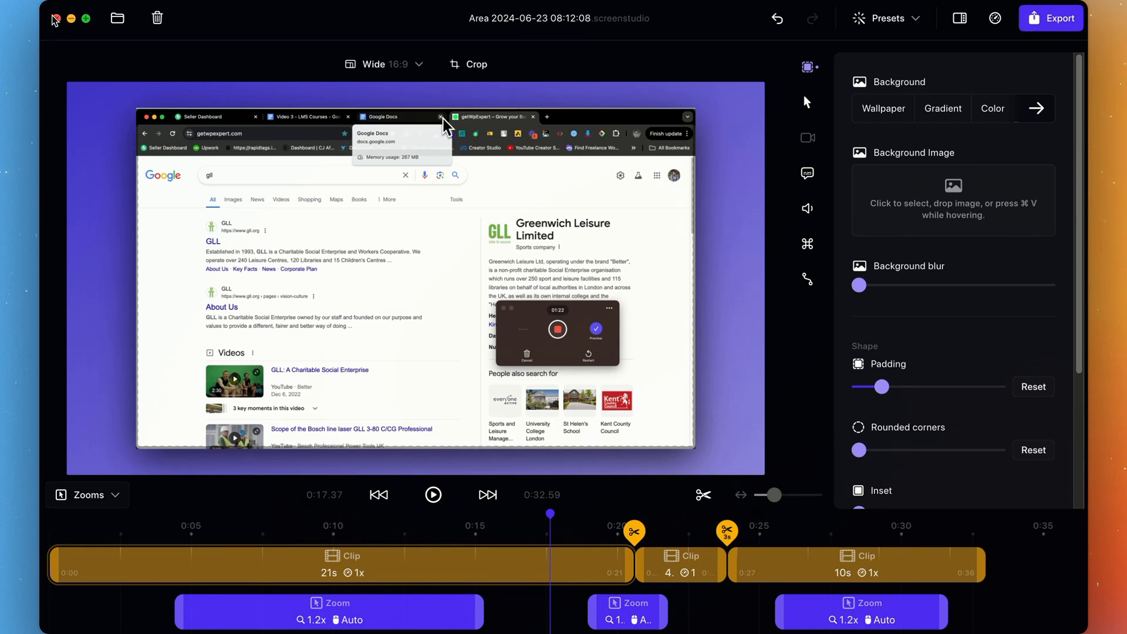
# - Close the recording project, and open Recut without installing the offered update
pyautogui.click(57, 18)
pyautogui.click(589, 368)
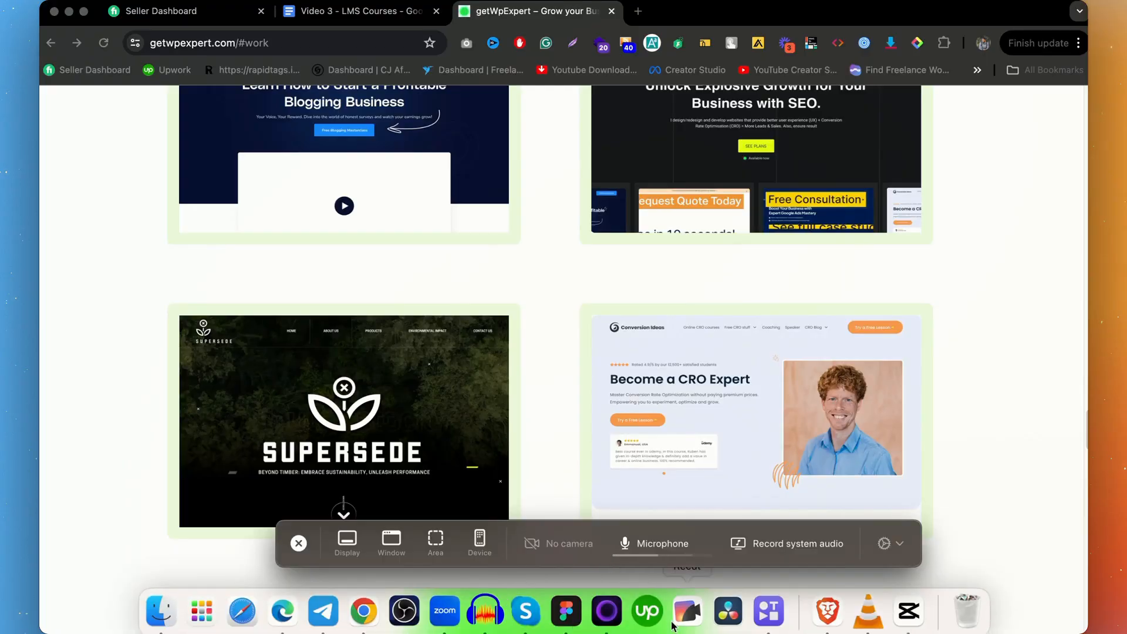
pyautogui.click(680, 625)
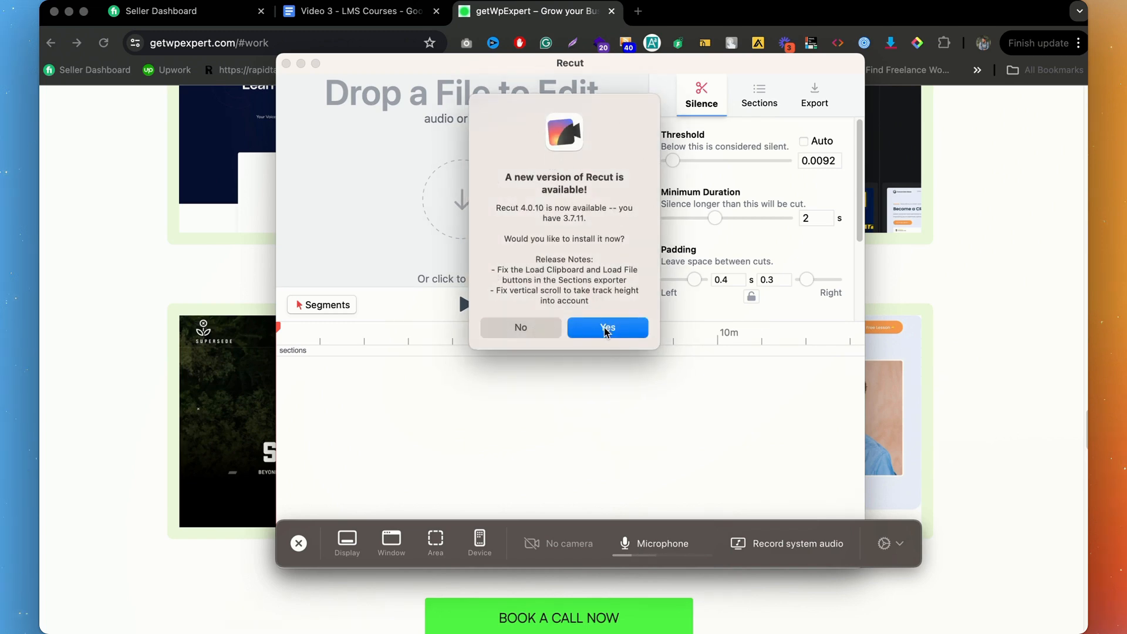
pyautogui.click(540, 333)
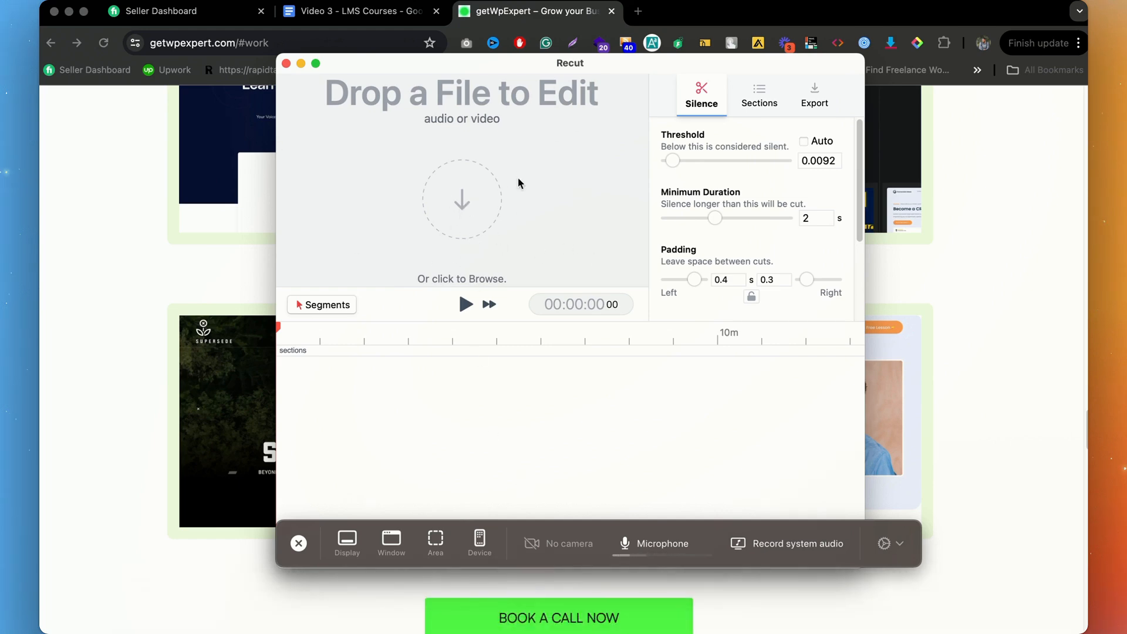
# - Open the Screen Studio website in a new browser tab and examine its pricing plans, including the Standard plan's price
pyautogui.click(639, 14)
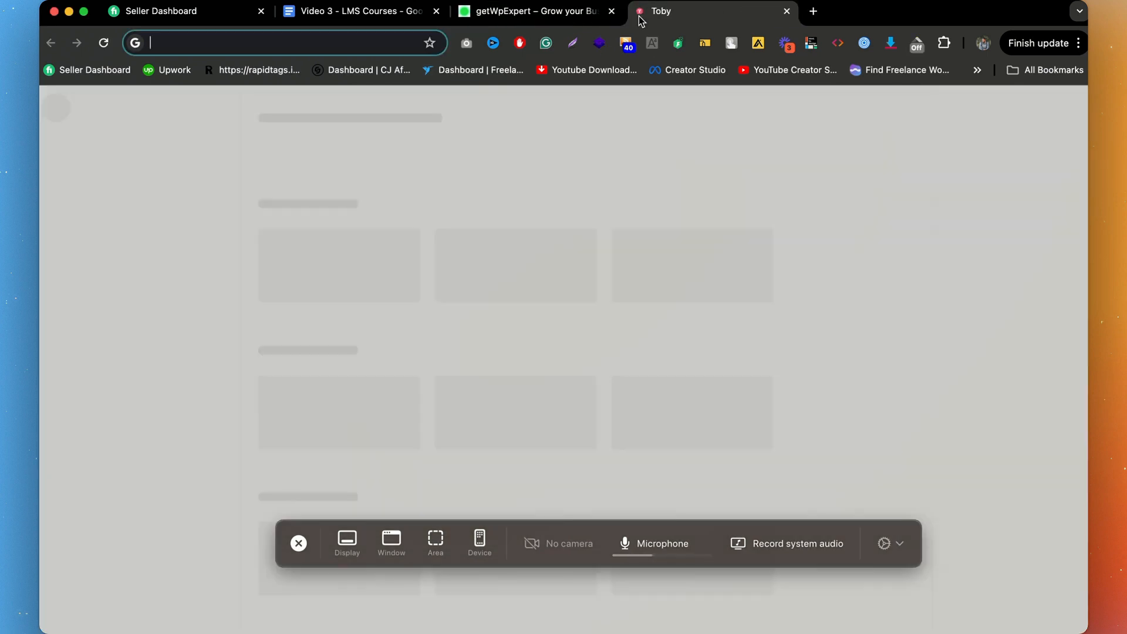
pyautogui.write('scren')
pyautogui.press('BackSpace')
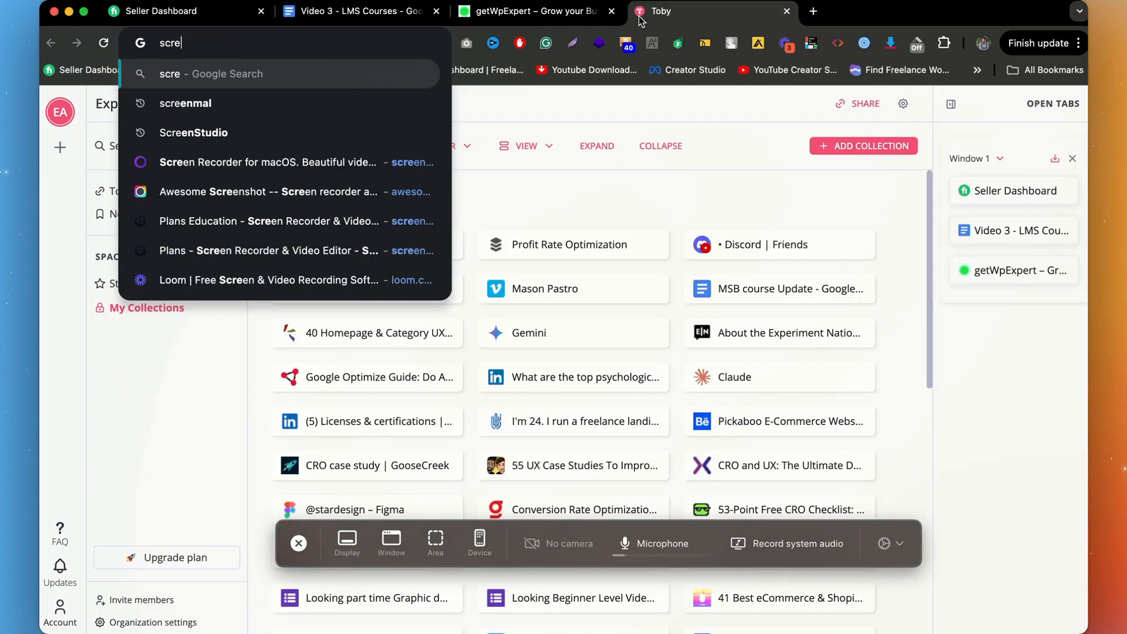
pyautogui.click(256, 167)
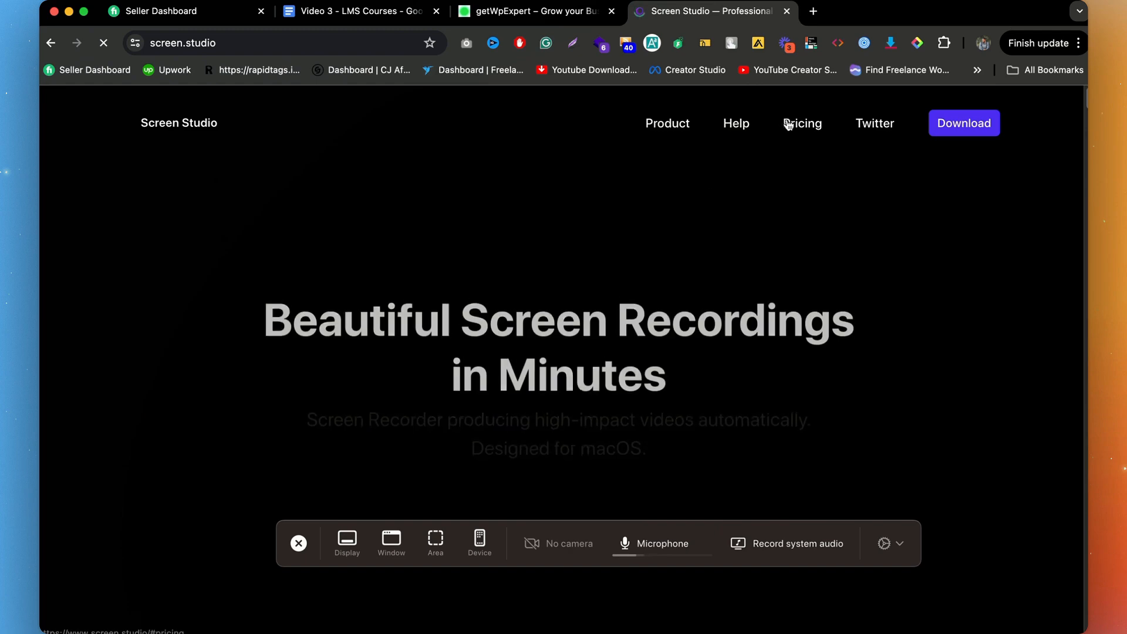
pyautogui.click(796, 122)
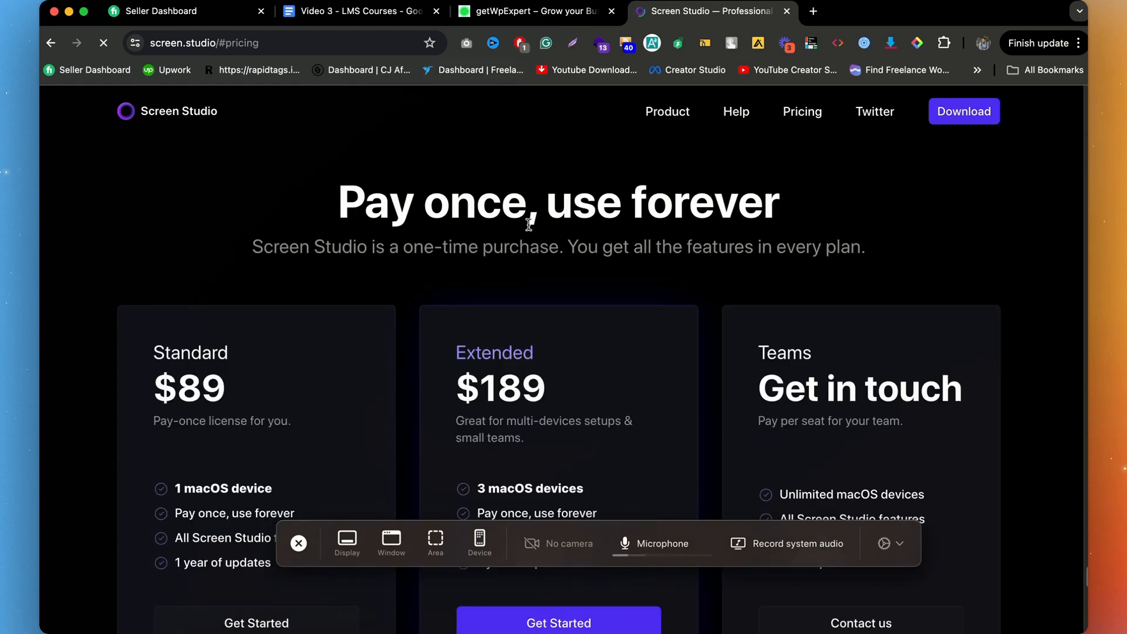
pyautogui.scroll(-8, 423, 299)
pyautogui.scroll(15, 422, 297)
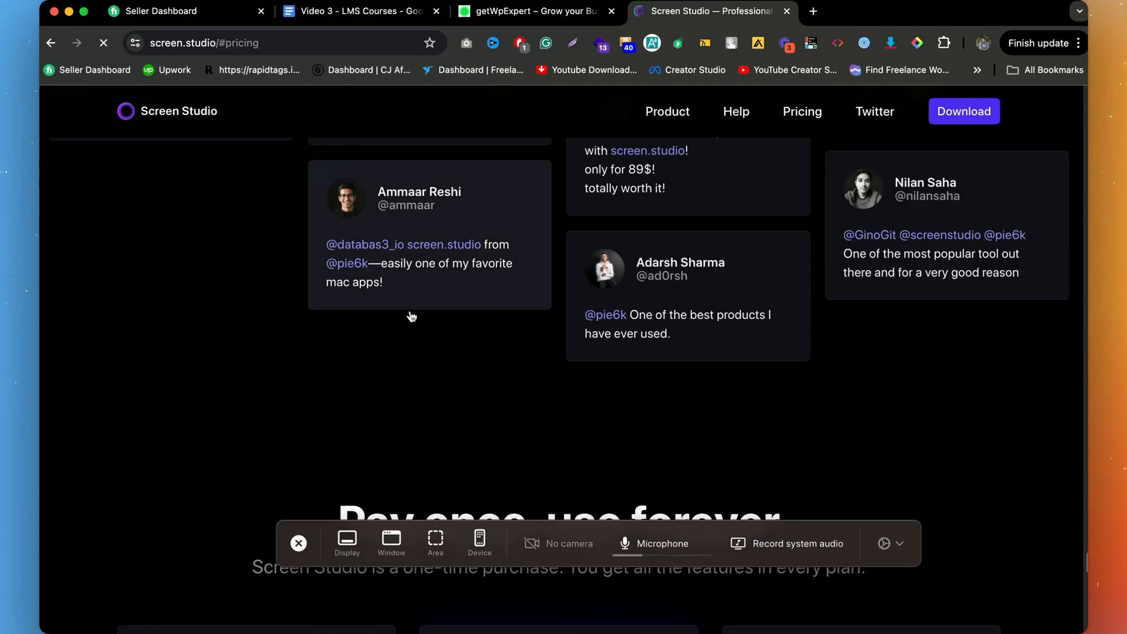
pyautogui.scroll(-7, 380, 340)
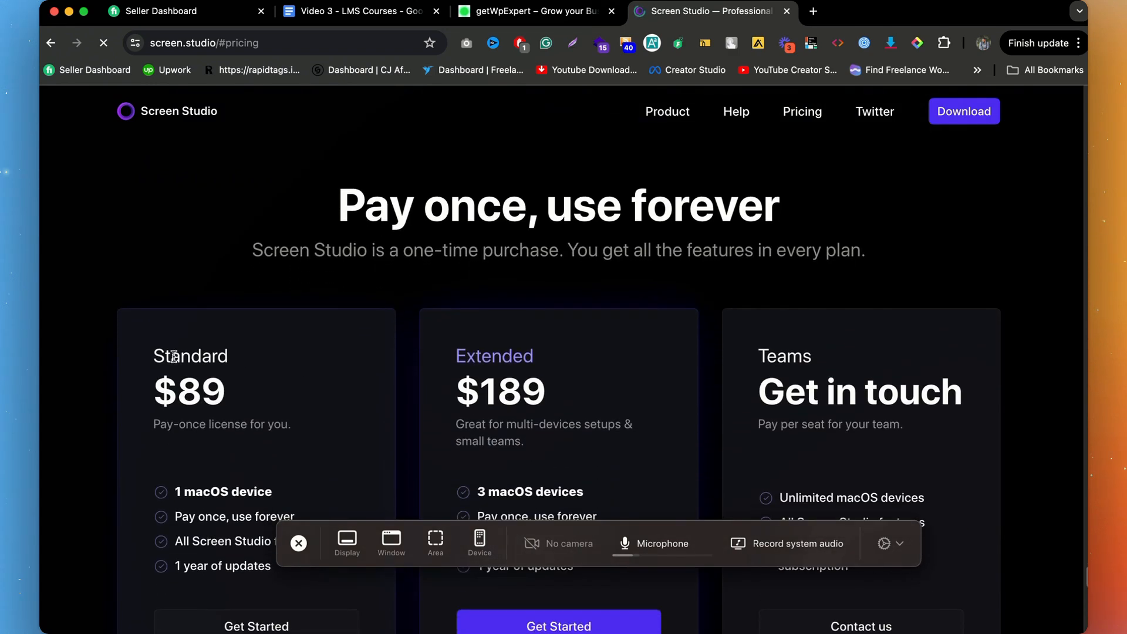
pyautogui.doubleClick(190, 399)
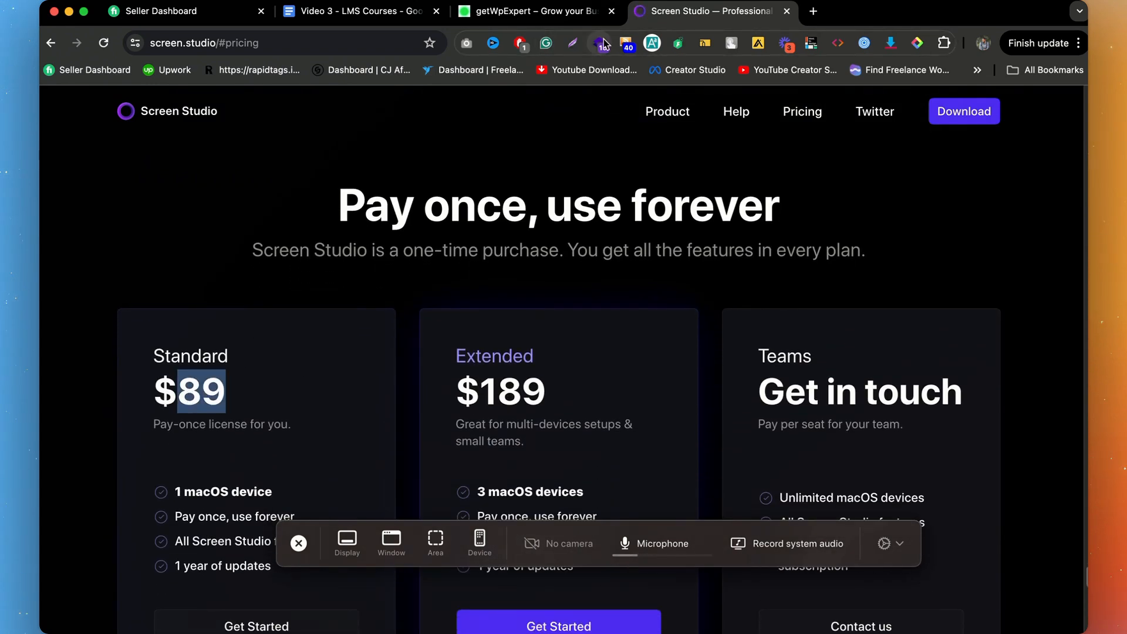
# - Switch to Recut, load Built-in Retina Display.mp4 from the Music folder, and enlarge the window to fill the screen
pyautogui.moveTo(661, 106)
pyautogui.moveTo(606, 610)
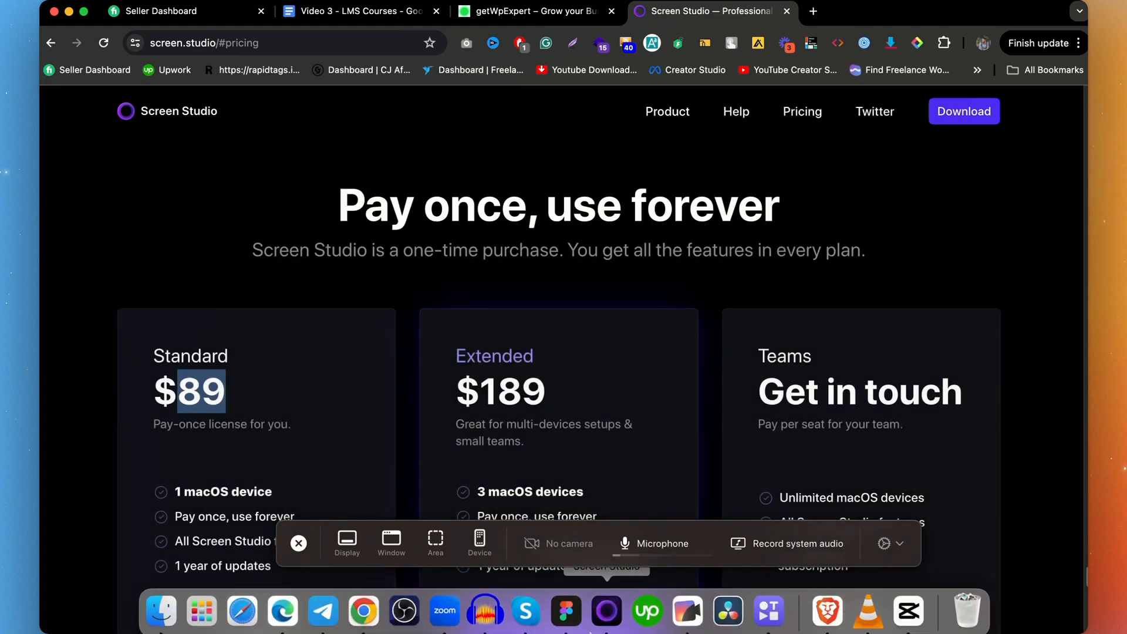
pyautogui.click(697, 616)
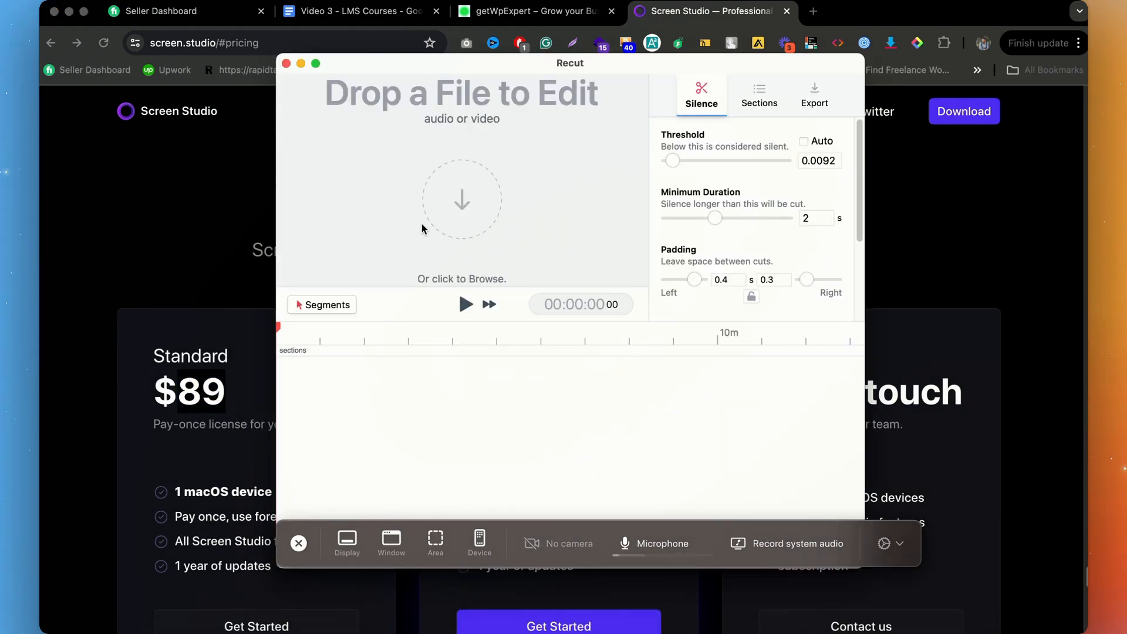
pyautogui.click(437, 224)
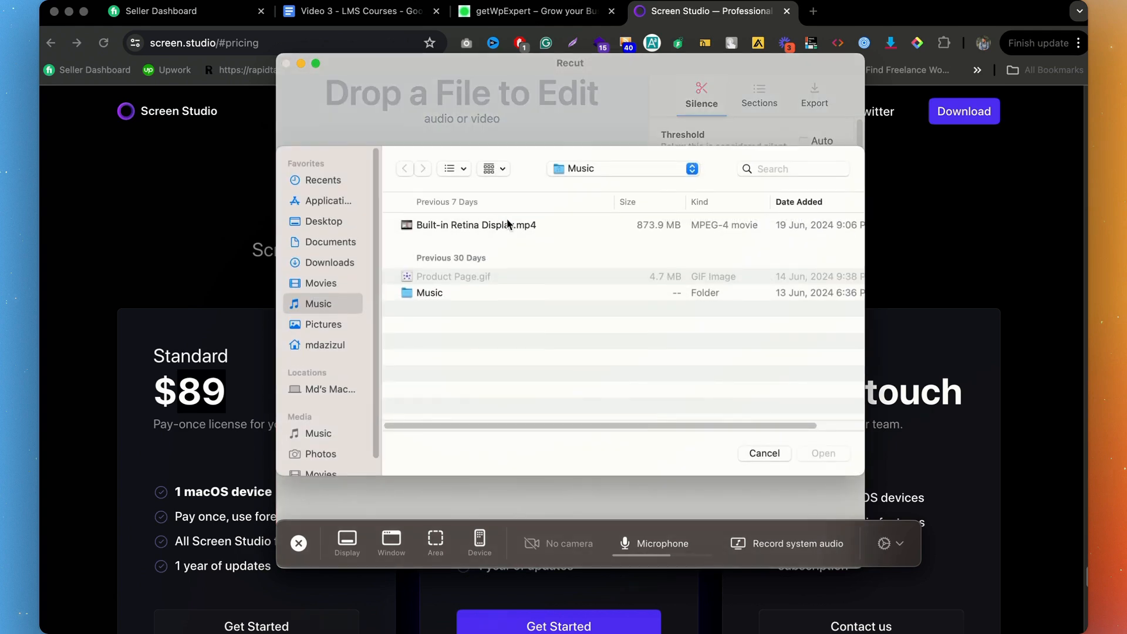
pyautogui.click(476, 229)
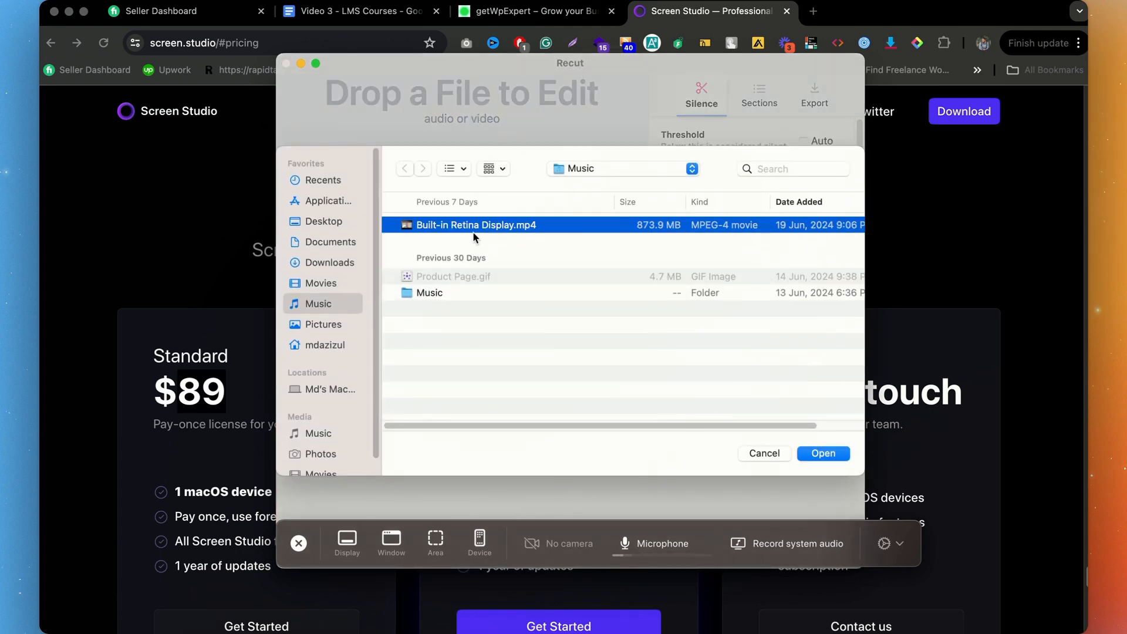
pyautogui.doubleClick(503, 224)
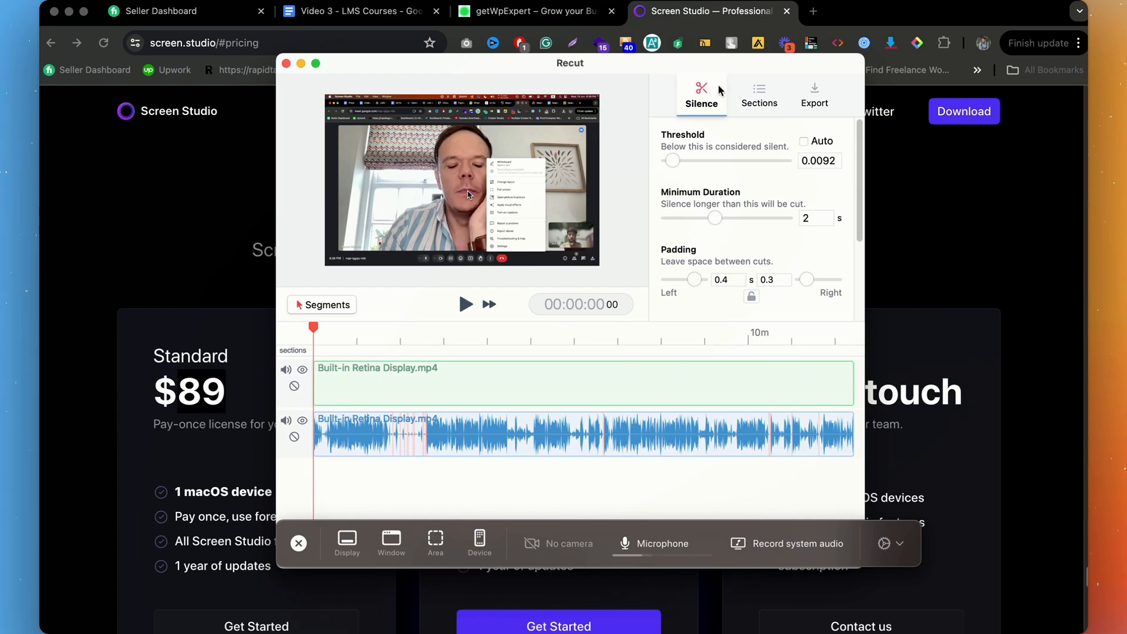
pyautogui.click(316, 63)
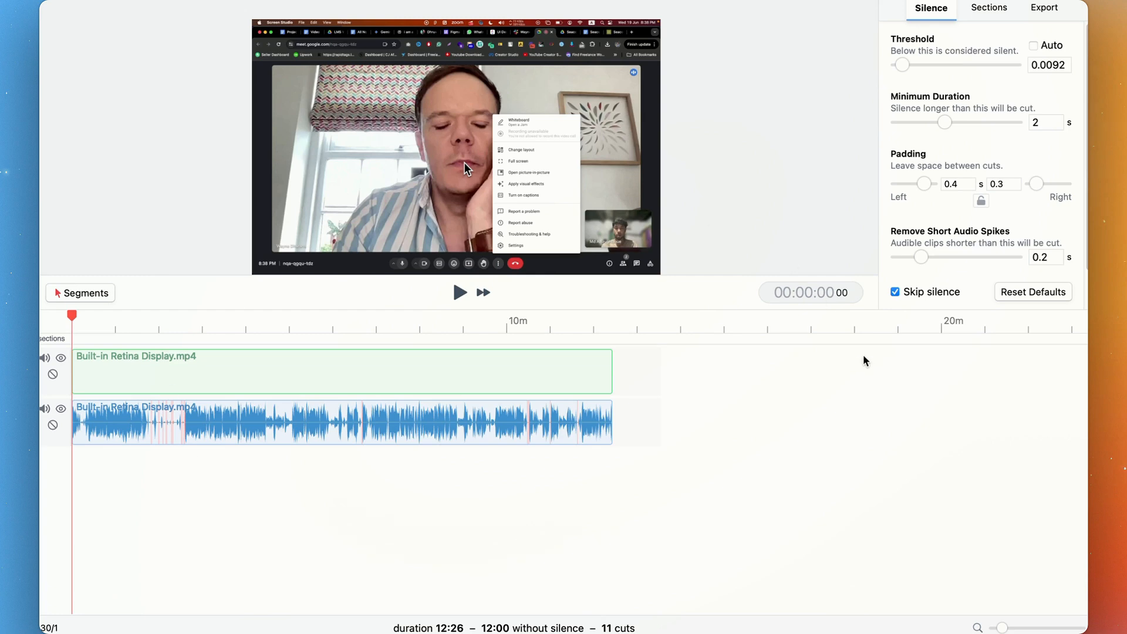
# - Export the cut list of the silence-trimmed video as a DaVinci Resolve (.xml) timeline
pyautogui.click(280, 418)
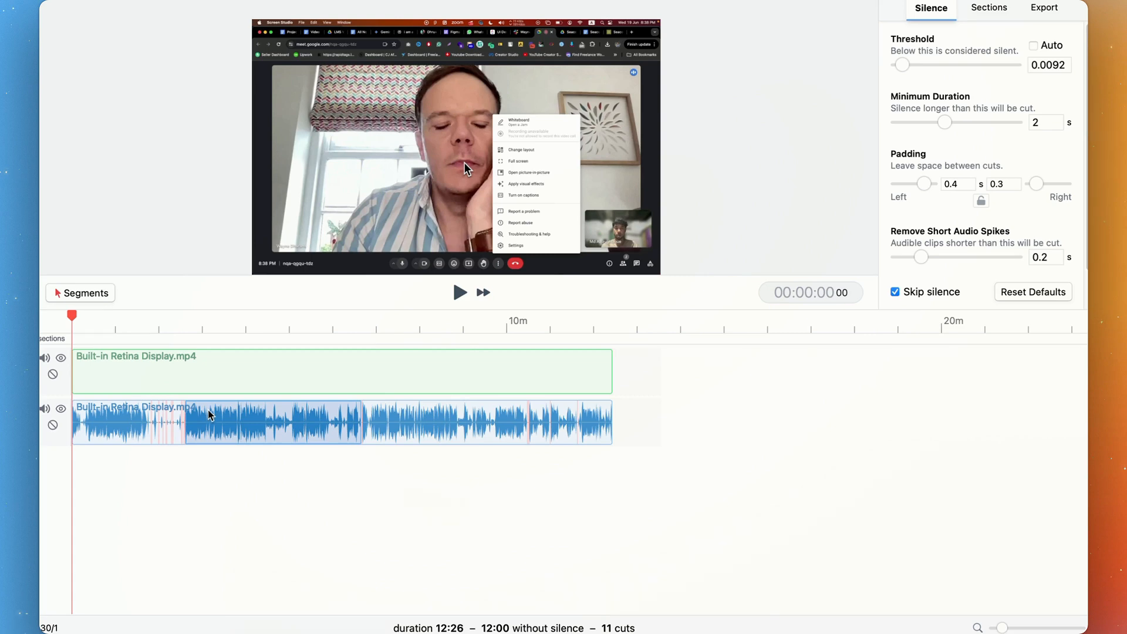
pyautogui.click(1044, 8)
pyautogui.click(978, 104)
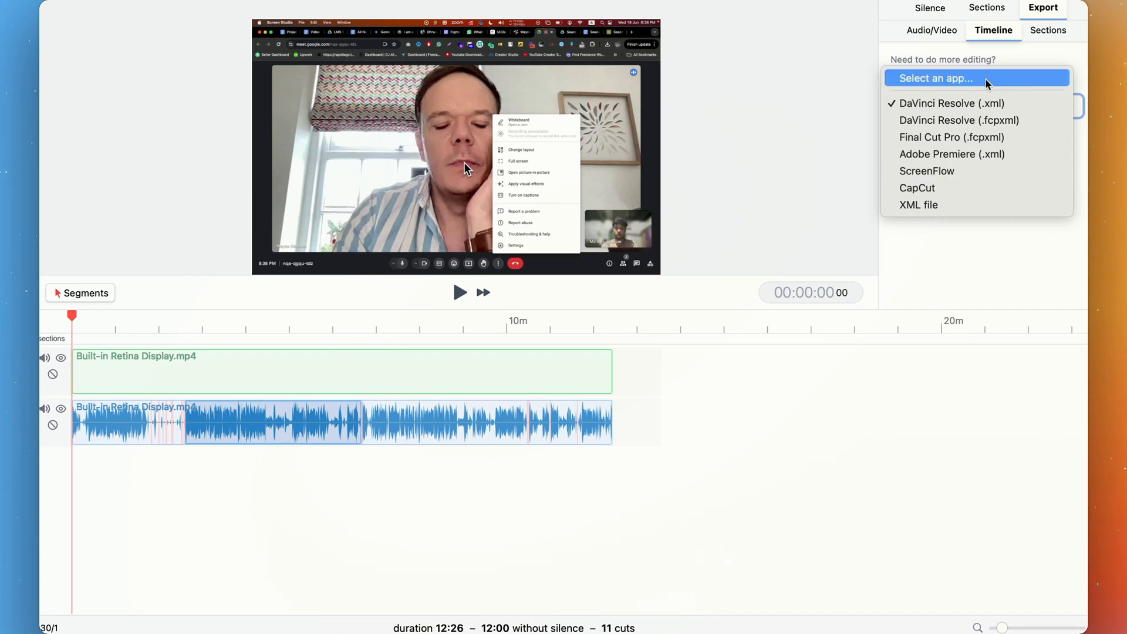
pyautogui.click(985, 113)
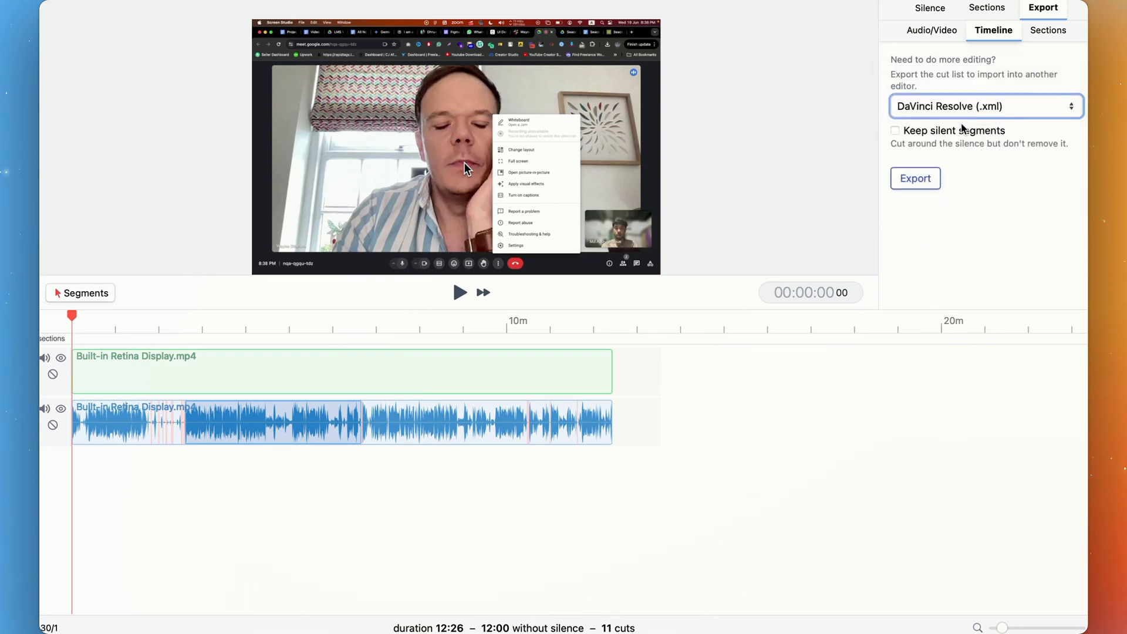
pyautogui.click(915, 178)
pyautogui.click(685, 351)
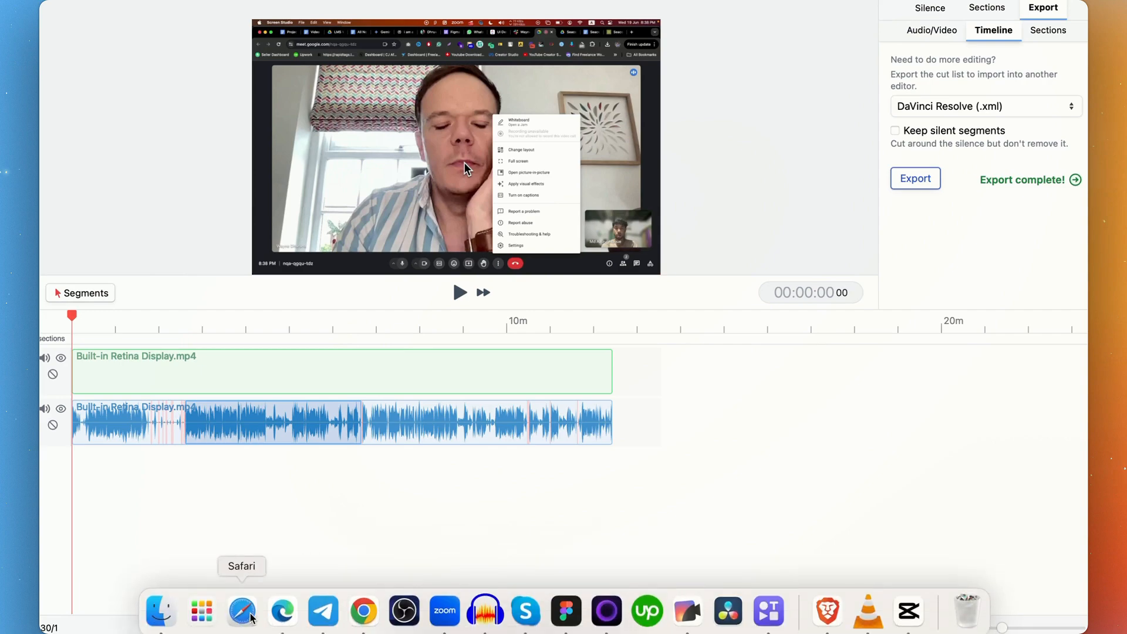
# - Open the Music folder in Finder and locate the exported Built-in Retina Display.xml file
pyautogui.click(158, 613)
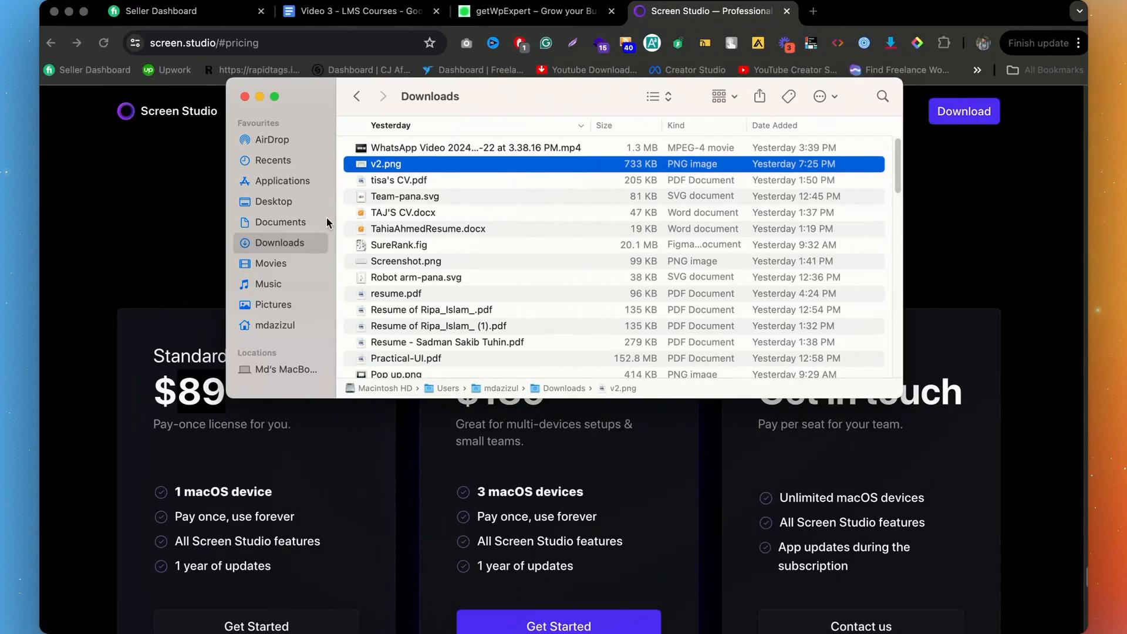
pyautogui.click(280, 284)
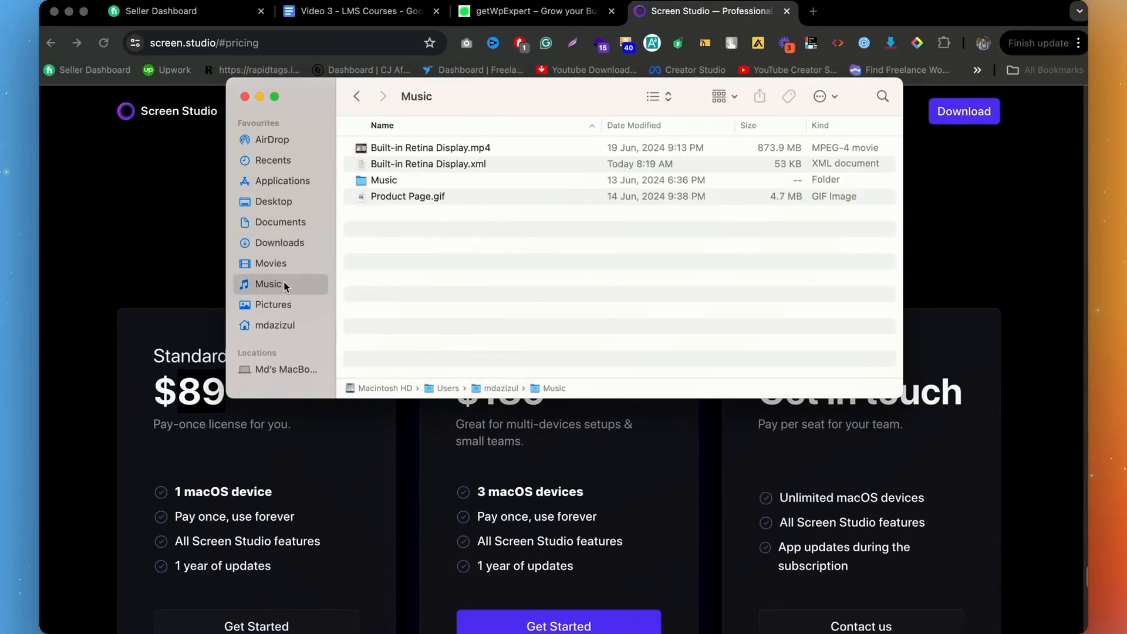
pyautogui.click(439, 196)
pyautogui.click(437, 164)
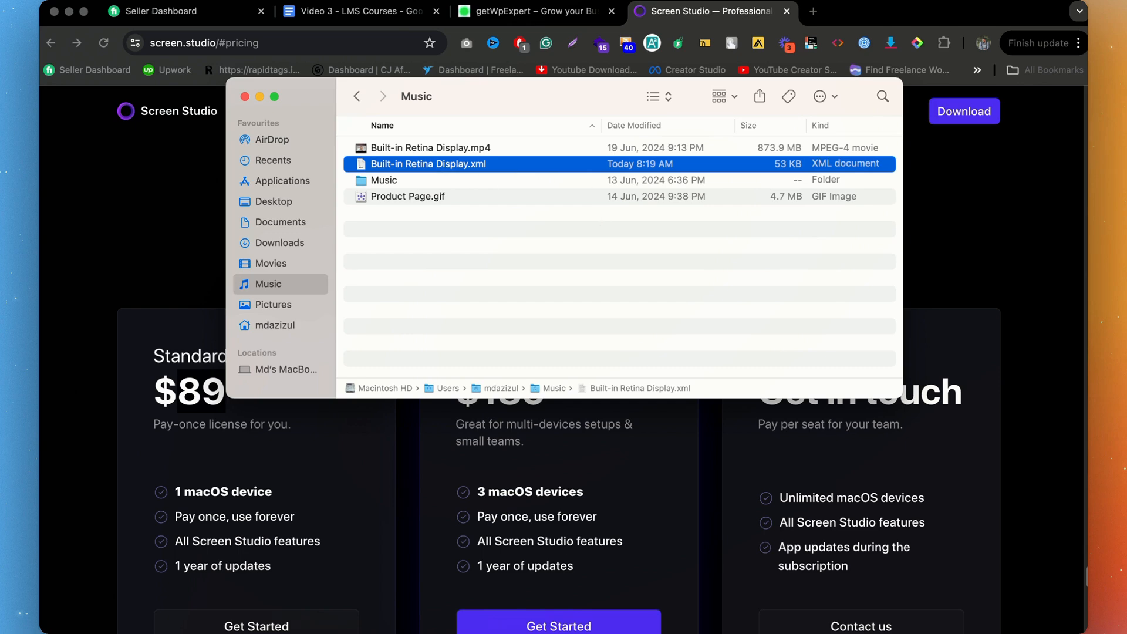
# - Launch DaVinci Resolve, open the Youtube ENG project, and go to its Edit page
pyautogui.moveTo(564, 622)
pyautogui.click(728, 611)
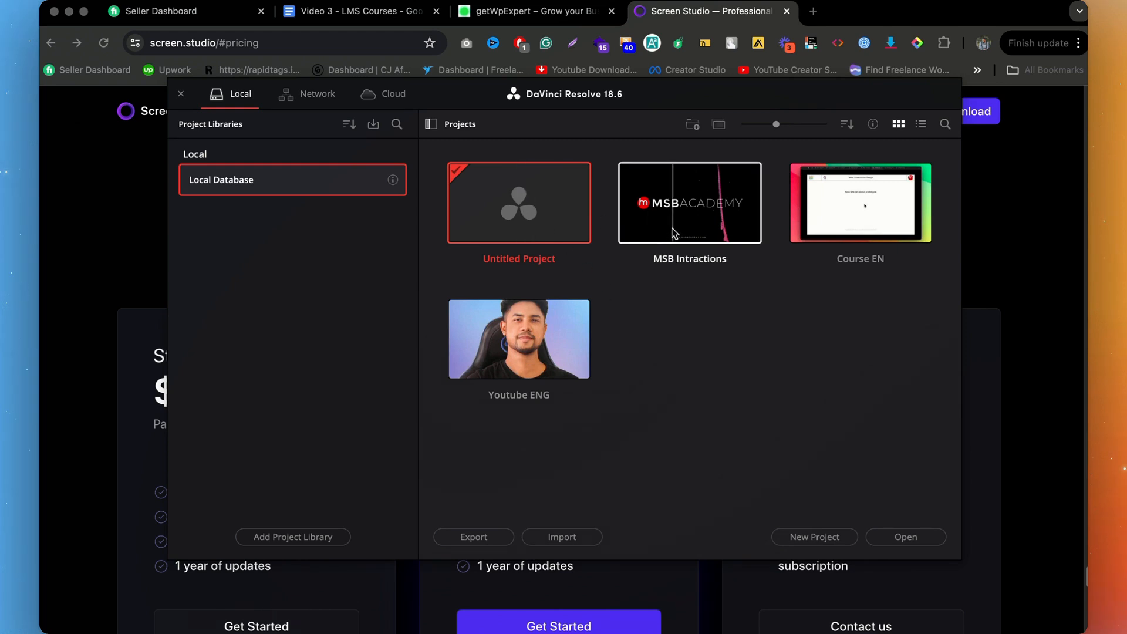
pyautogui.doubleClick(536, 326)
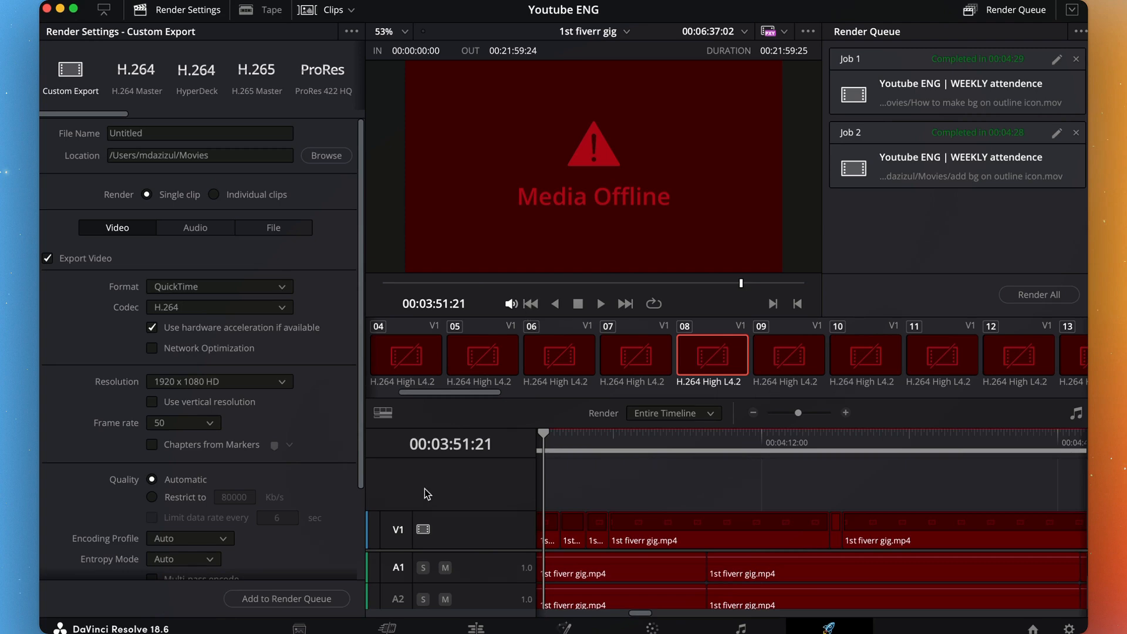
pyautogui.click(474, 628)
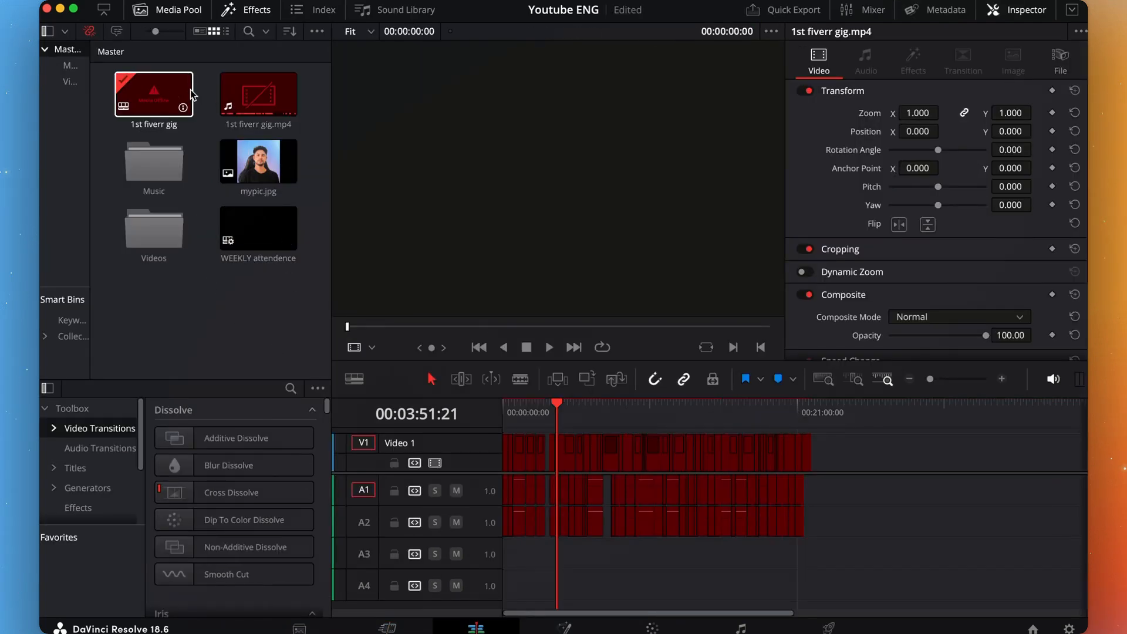
# - Import Built-in Retina Display.xml from the Music folder as a timeline, keeping the default load settings
pyautogui.rightClick(267, 91)
pyautogui.rightClick(201, 312)
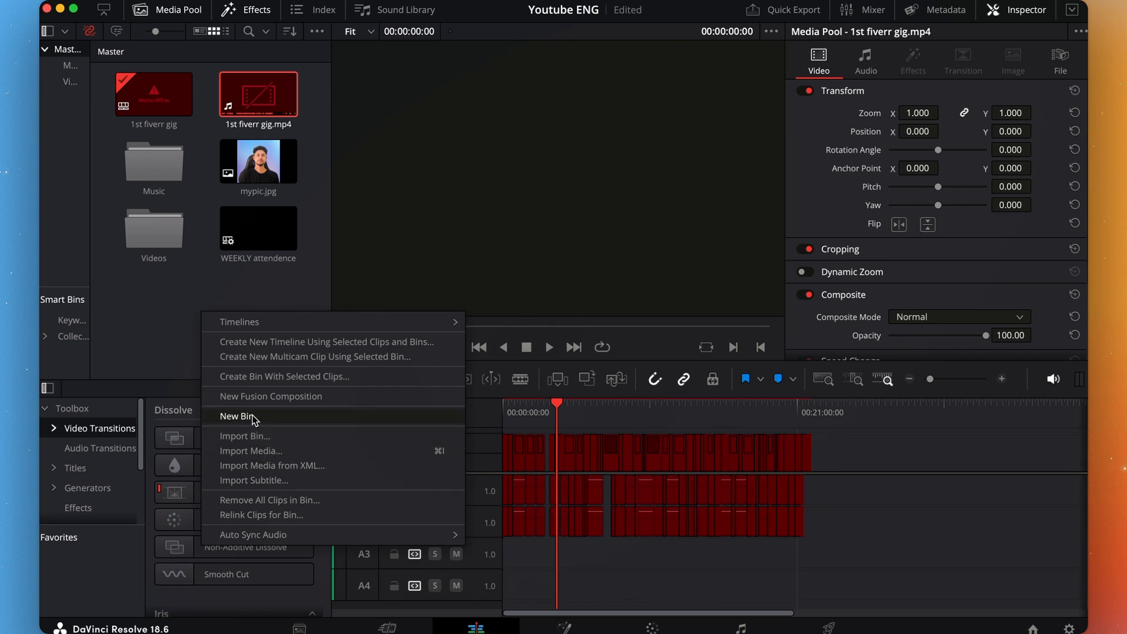
pyautogui.moveTo(284, 320)
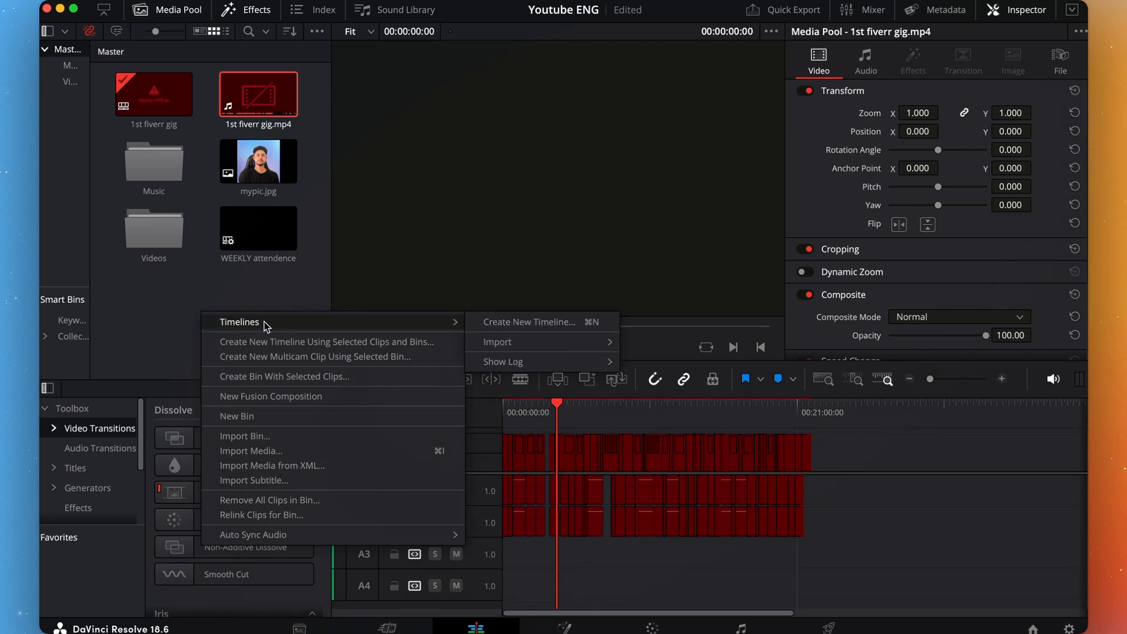
pyautogui.moveTo(515, 343)
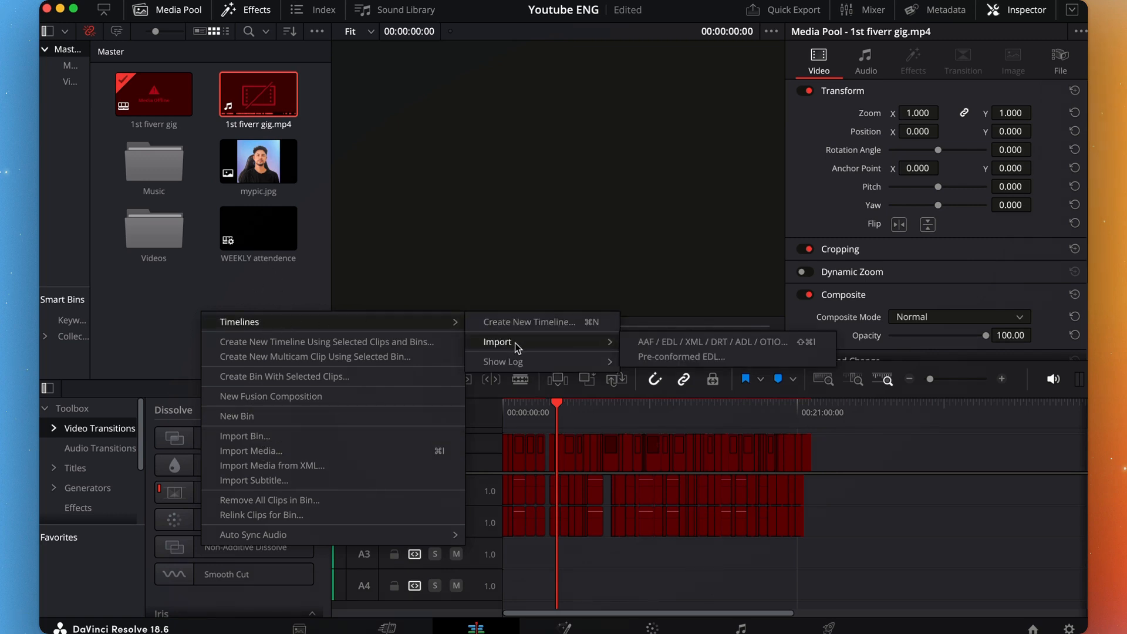
pyautogui.click(688, 343)
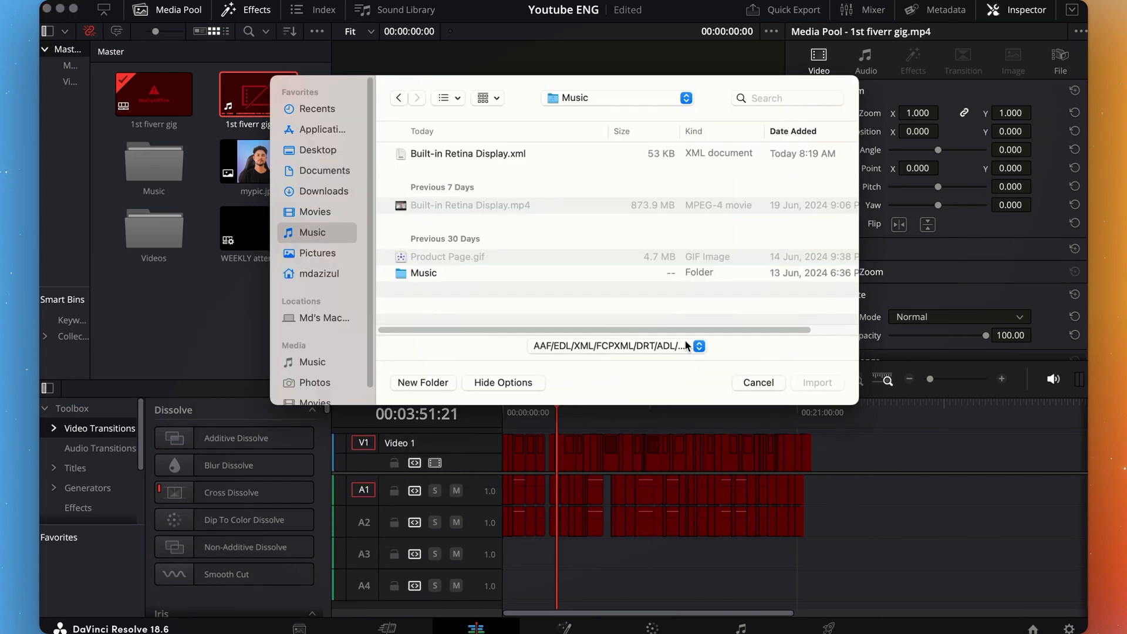
pyautogui.click(494, 155)
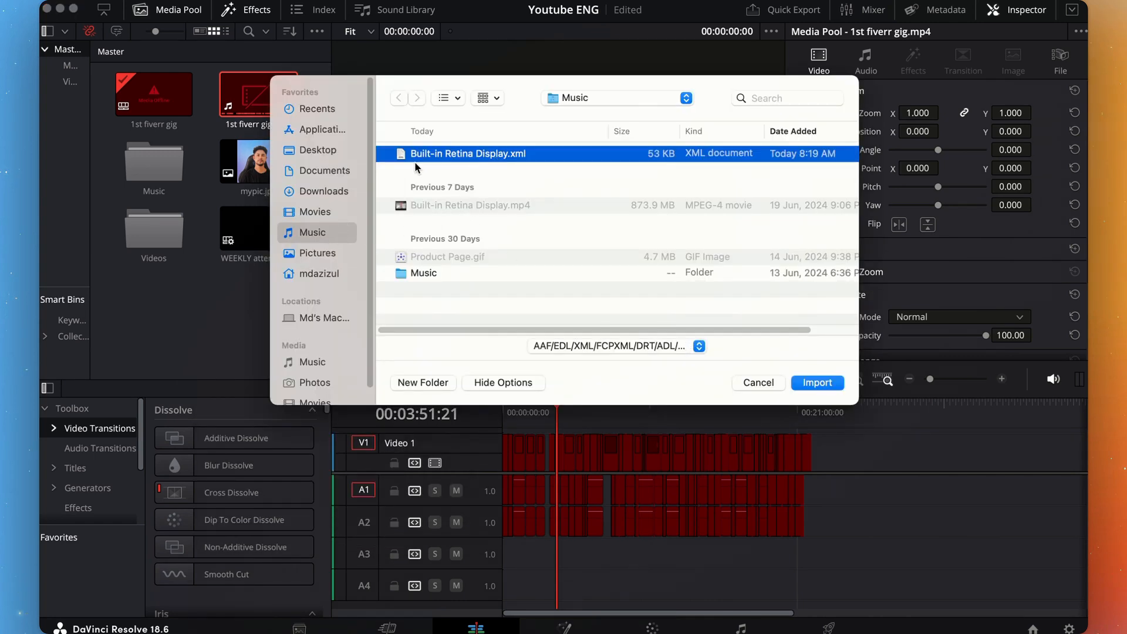
pyautogui.doubleClick(555, 156)
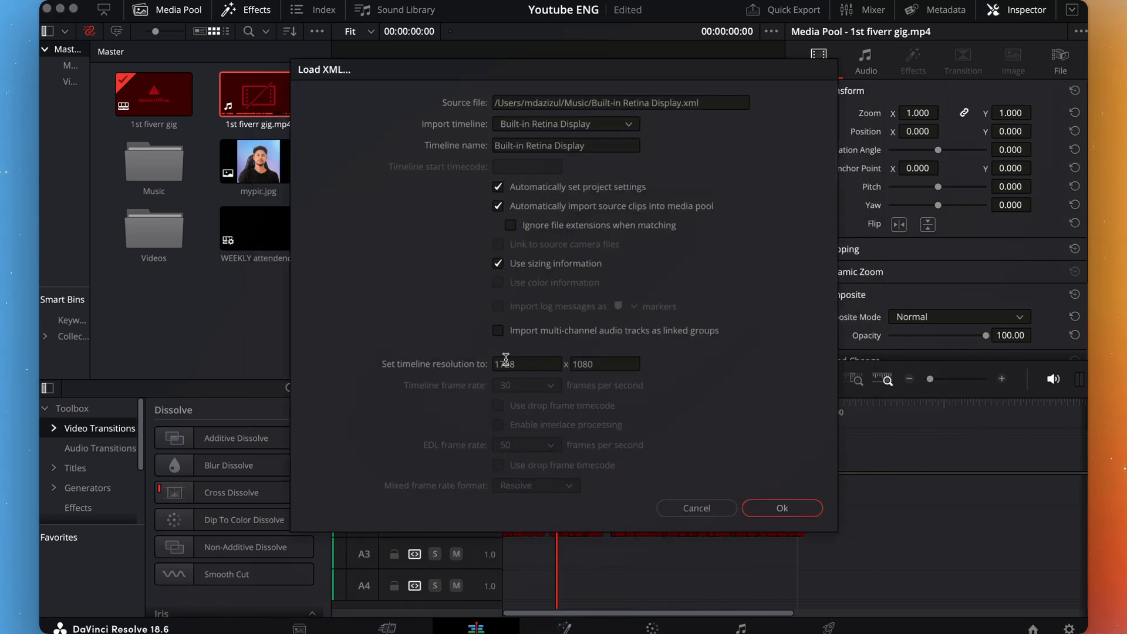
pyautogui.click(803, 505)
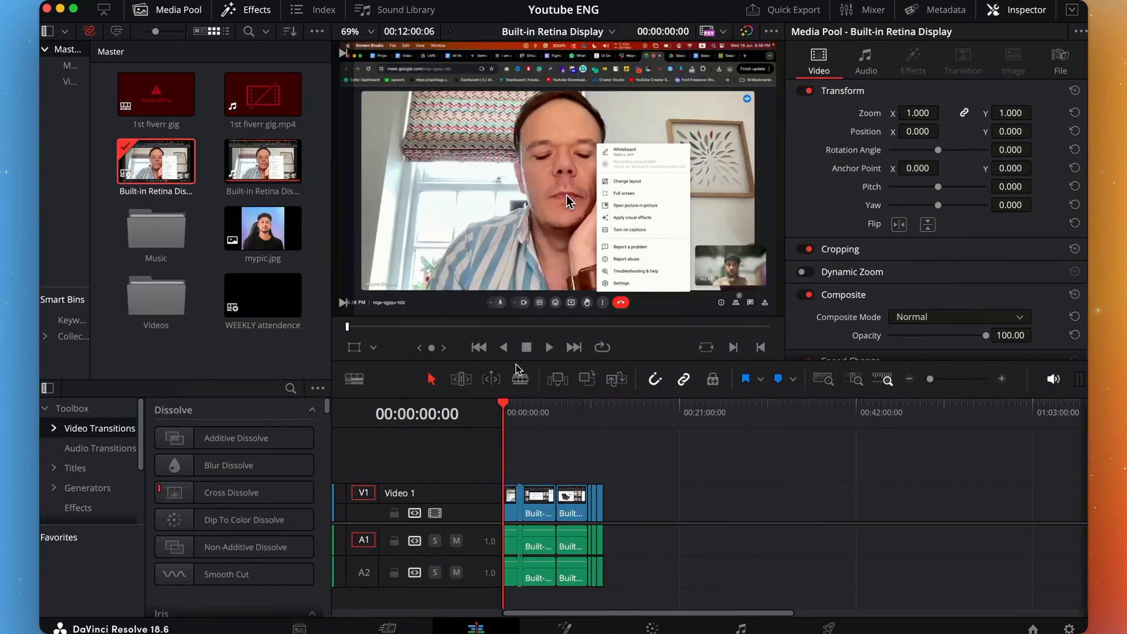
# - Examine the cuts around the two-minute mark of the imported timeline by playing the short clips there
pyautogui.click(517, 411)
pyautogui.moveTo(518, 411); pyautogui.dragTo(522, 411)
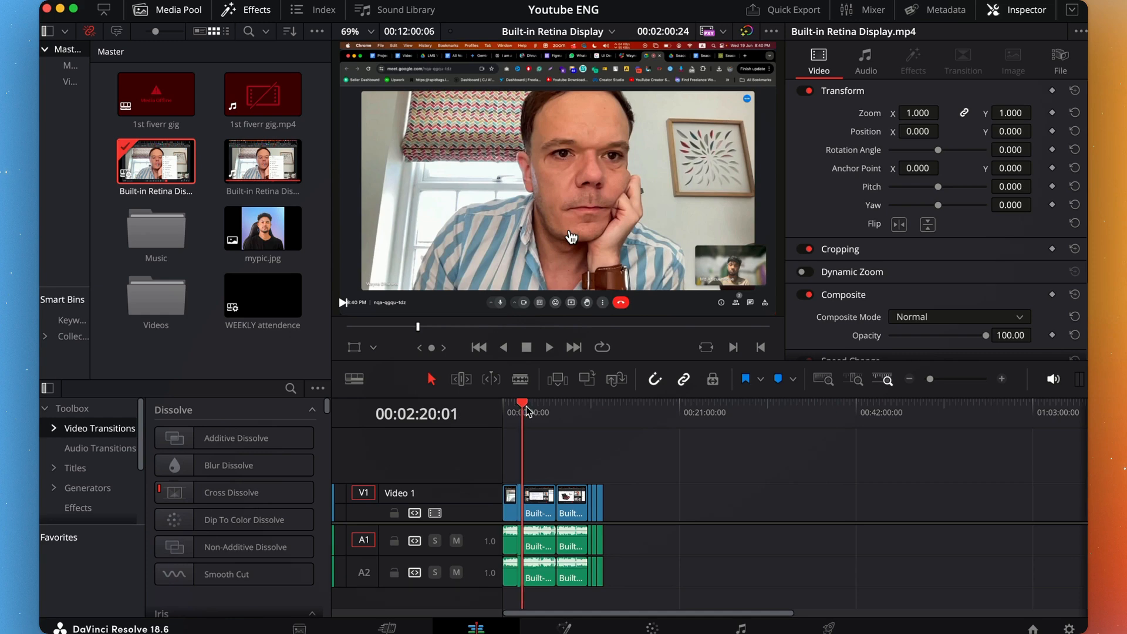
pyautogui.moveTo(929, 381); pyautogui.dragTo(952, 390)
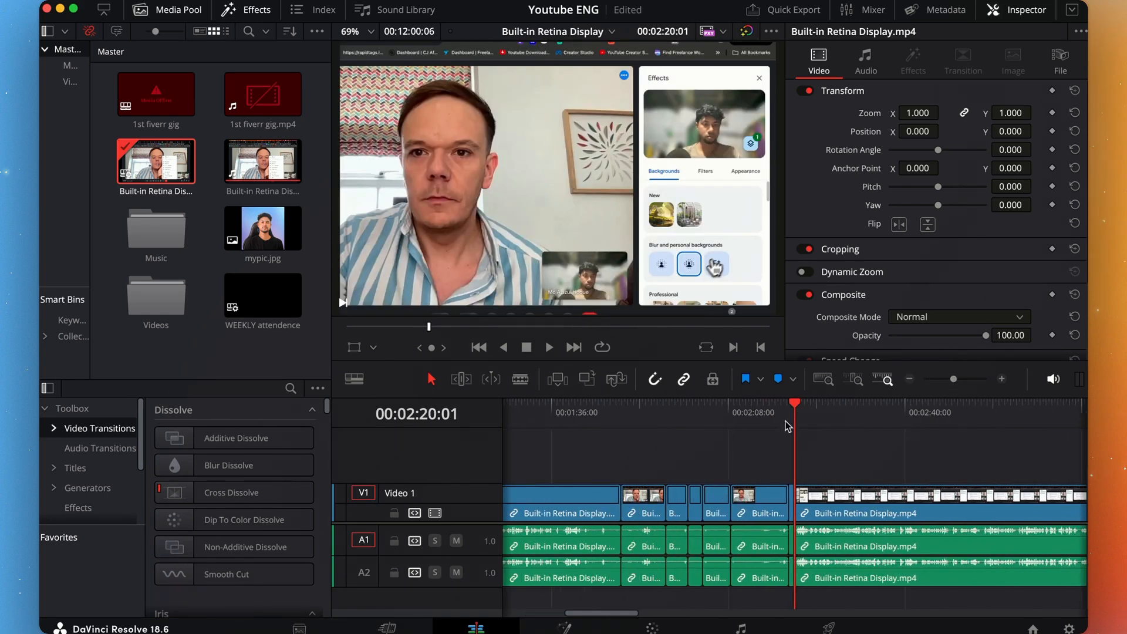
pyautogui.moveTo(787, 426); pyautogui.dragTo(701, 470)
pyautogui.press('space')
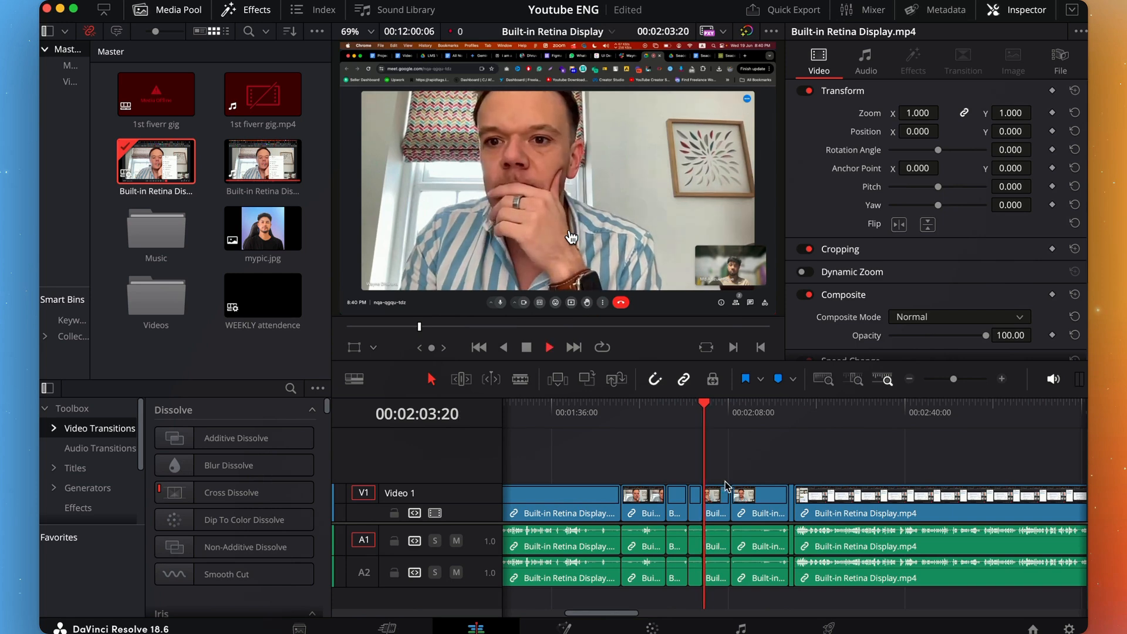
pyautogui.press('space')
pyautogui.press('space')
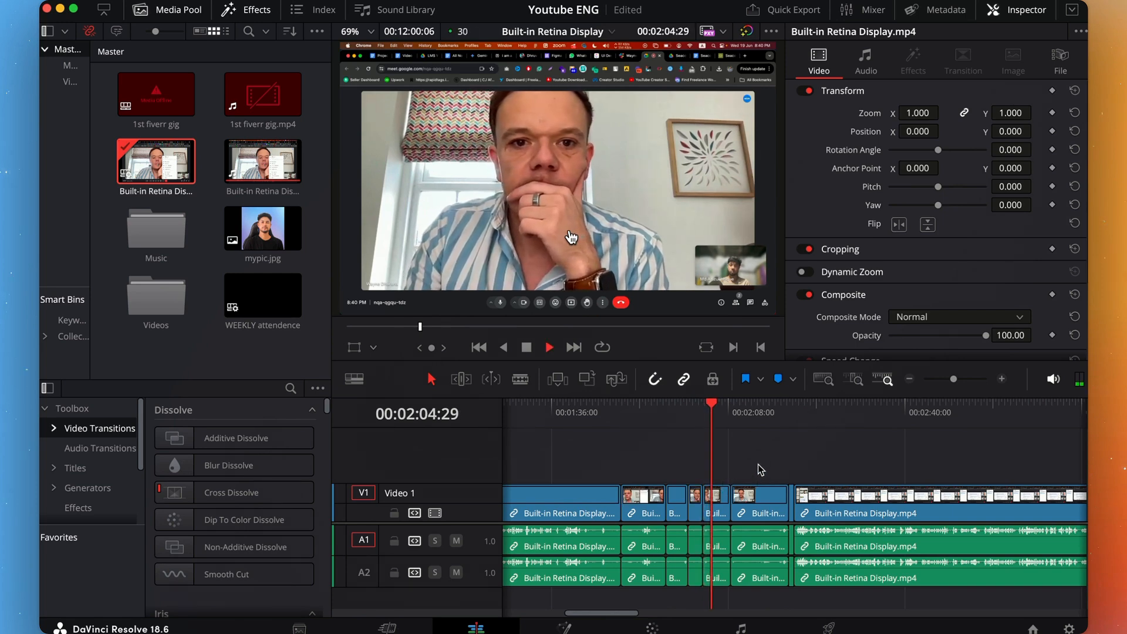
pyautogui.press('space')
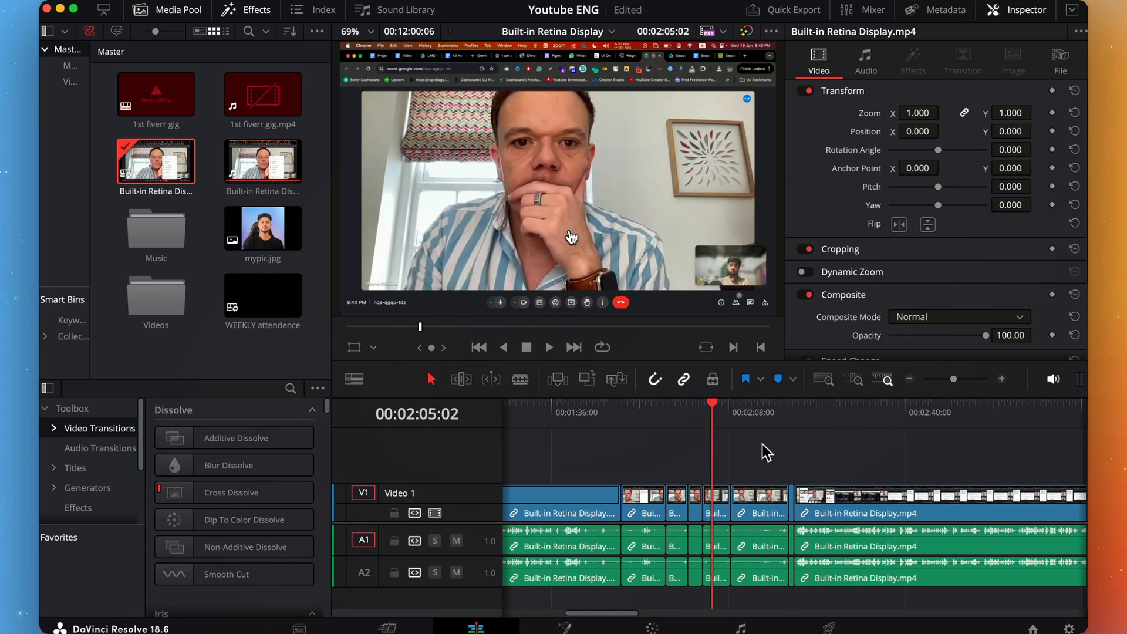
# - Ripple-delete the run of short clips between about 00:01:48 and 00:02:20 on the timeline
pyautogui.moveTo(792, 472); pyautogui.dragTo(645, 594)
pyautogui.press('Delete')
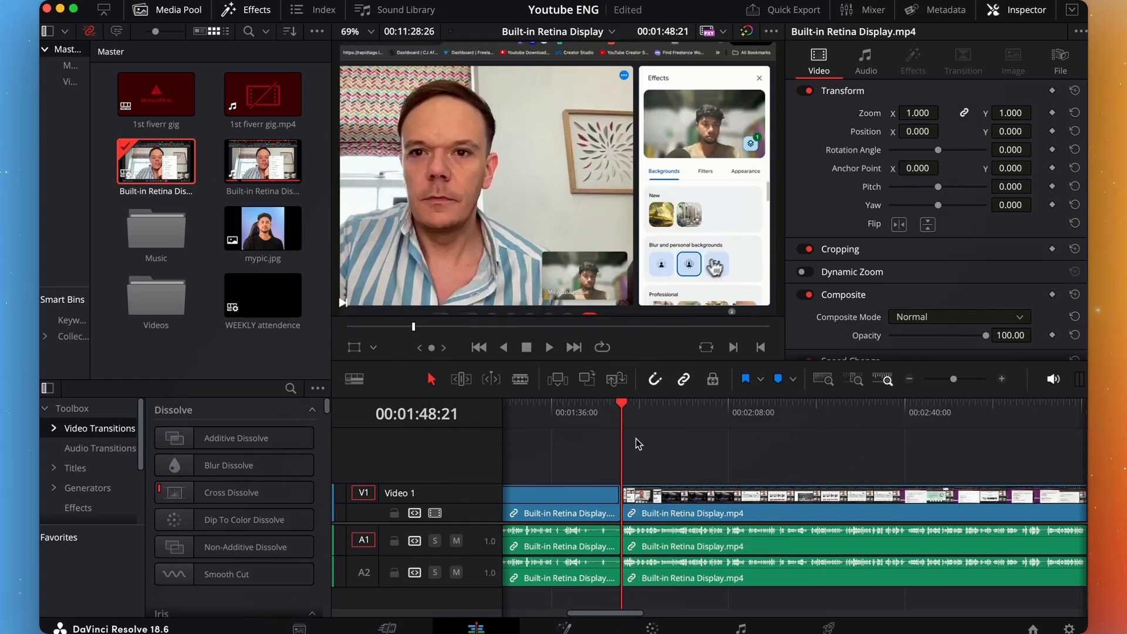
pyautogui.click(581, 469)
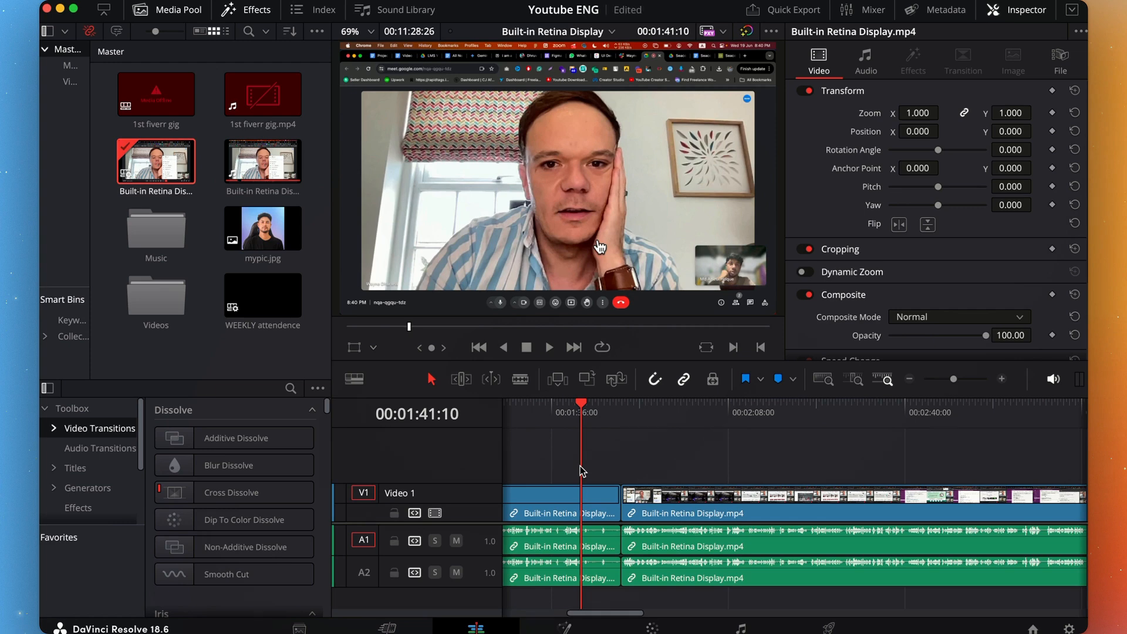
# - Set the resolution of the Built-in Retina Display timeline to 1920 x 1080 HD
pyautogui.rightClick(169, 160)
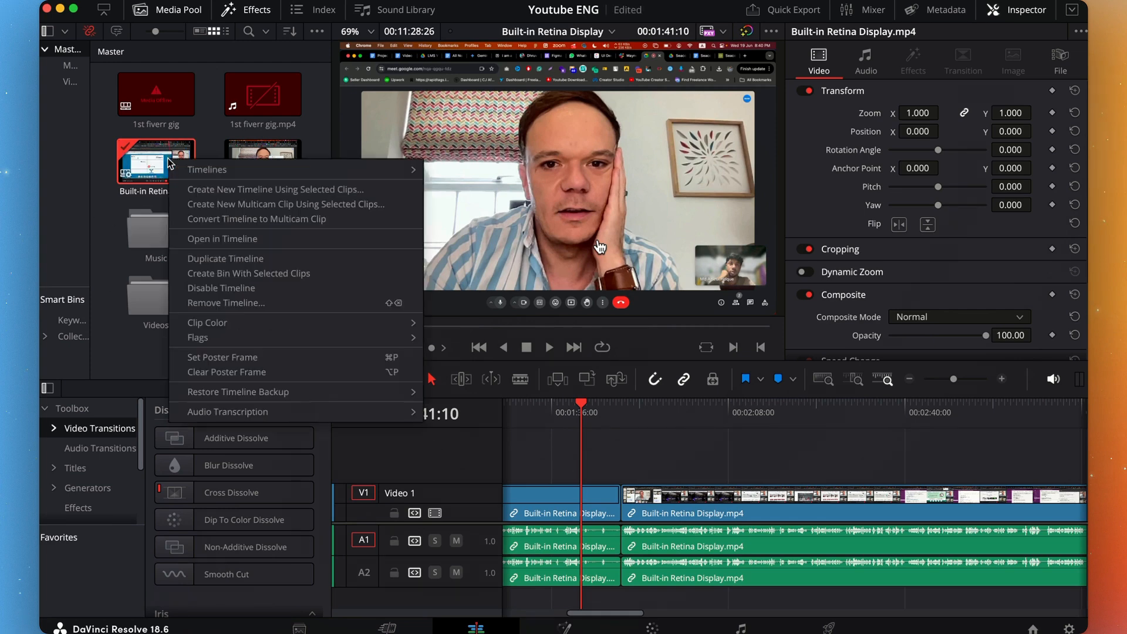
pyautogui.moveTo(187, 169)
pyautogui.click(504, 168)
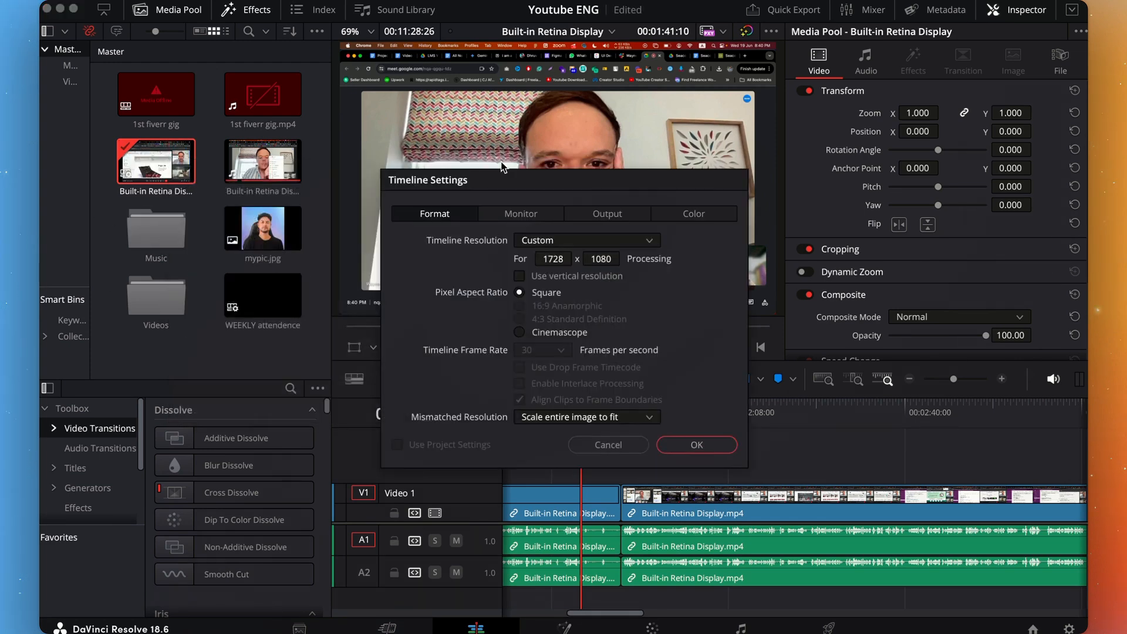
pyautogui.click(534, 246)
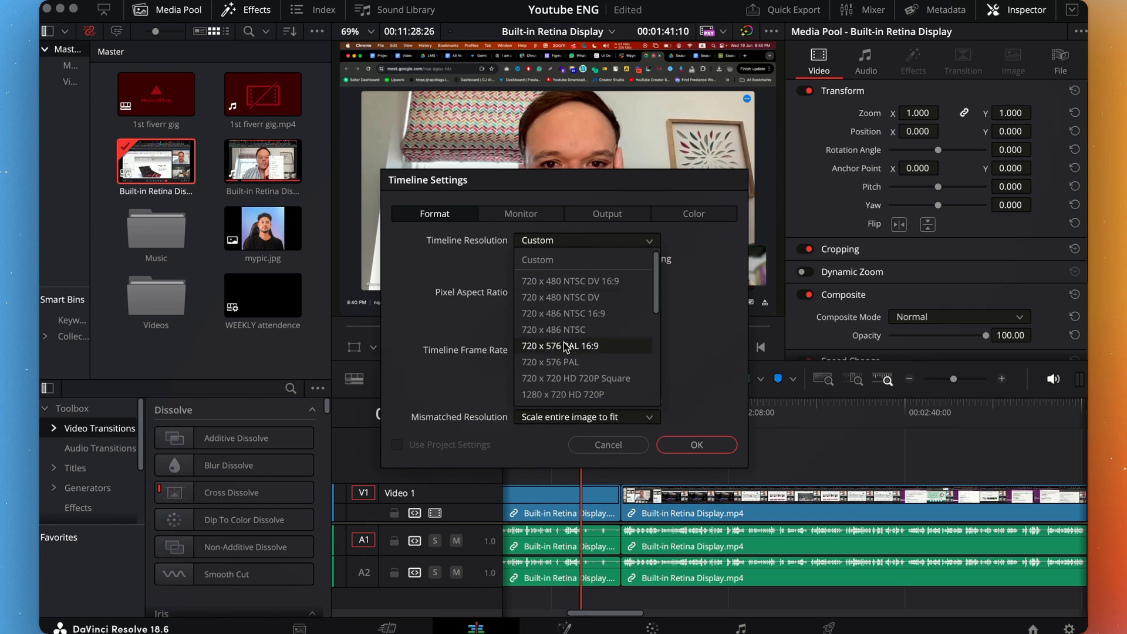
pyautogui.scroll(-4, 564, 341)
pyautogui.scroll(-3, 576, 358)
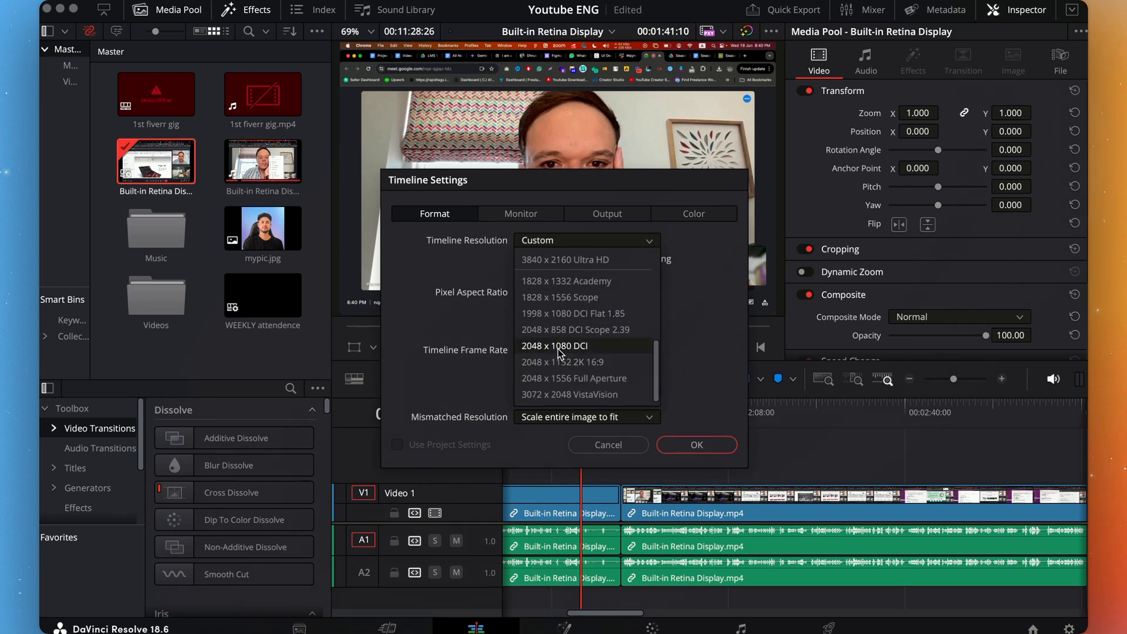
pyautogui.scroll(3, 557, 300)
pyautogui.click(555, 276)
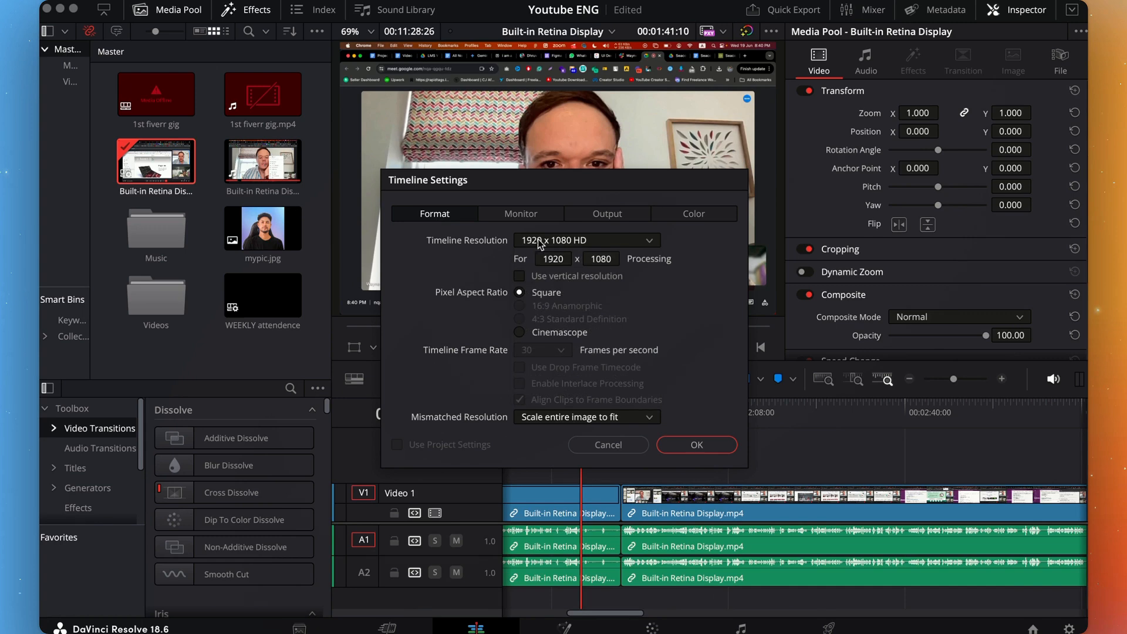
pyautogui.click(697, 444)
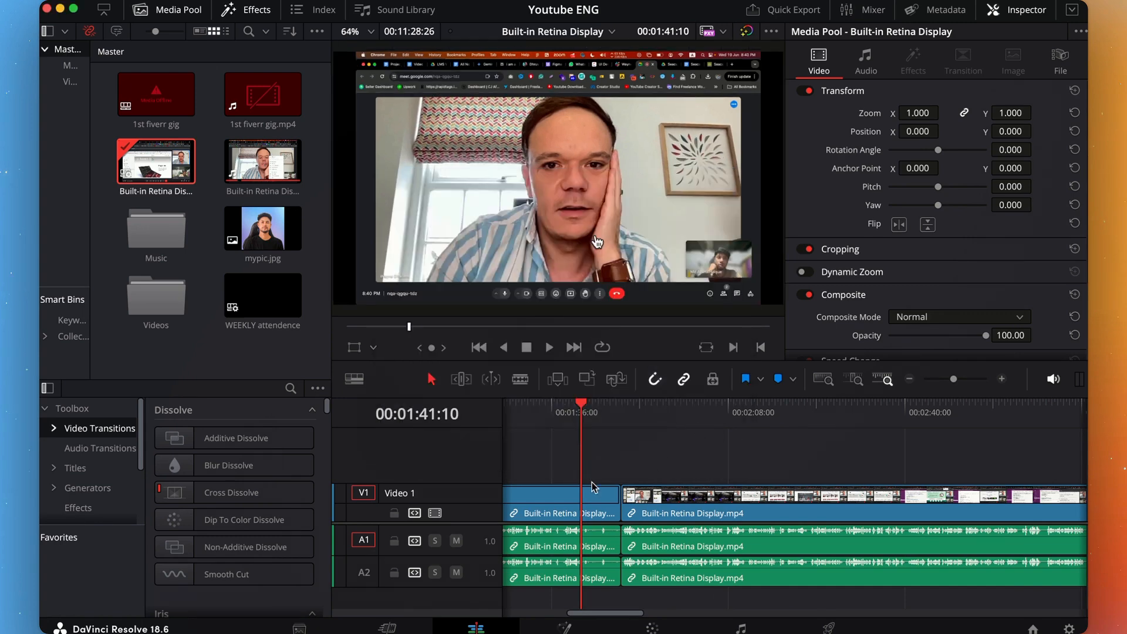
# - Select all clips on the timeline and set their zoom to 1.120 so the picture fills the frame
pyautogui.press('Home')
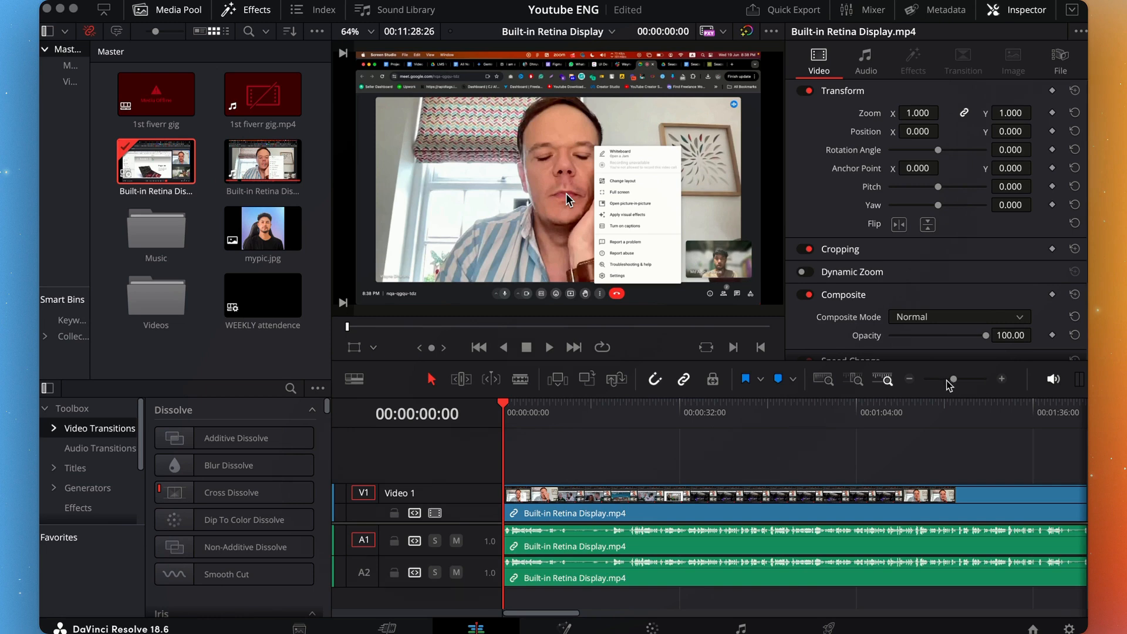
pyautogui.moveTo(952, 380)
pyautogui.mouseDown()
pyautogui.moveTo(923, 382)
pyautogui.moveTo(937, 382)
pyautogui.mouseUp()
pyautogui.moveTo(840, 495); pyautogui.dragTo(471, 618)
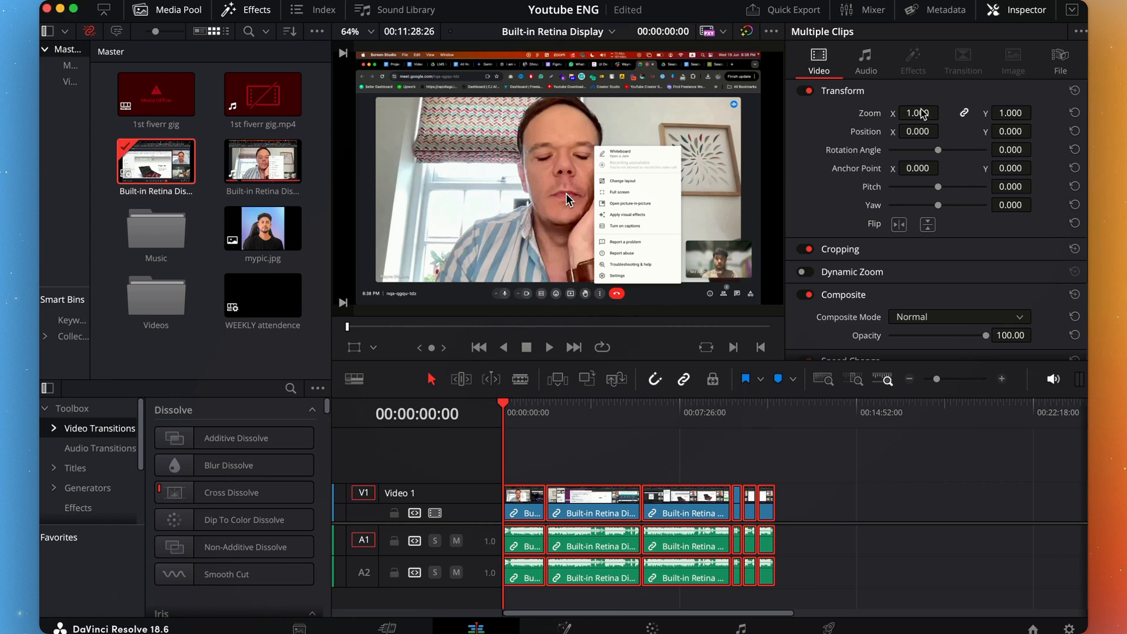
pyautogui.moveTo(924, 116); pyautogui.dragTo(946, 112)
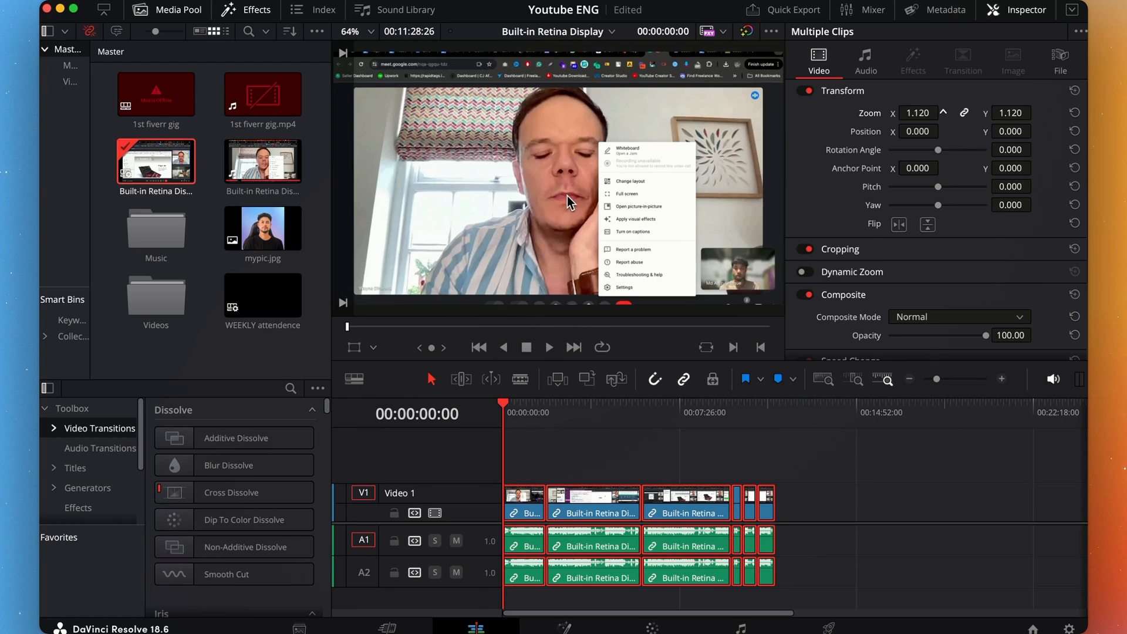
pyautogui.click(784, 492)
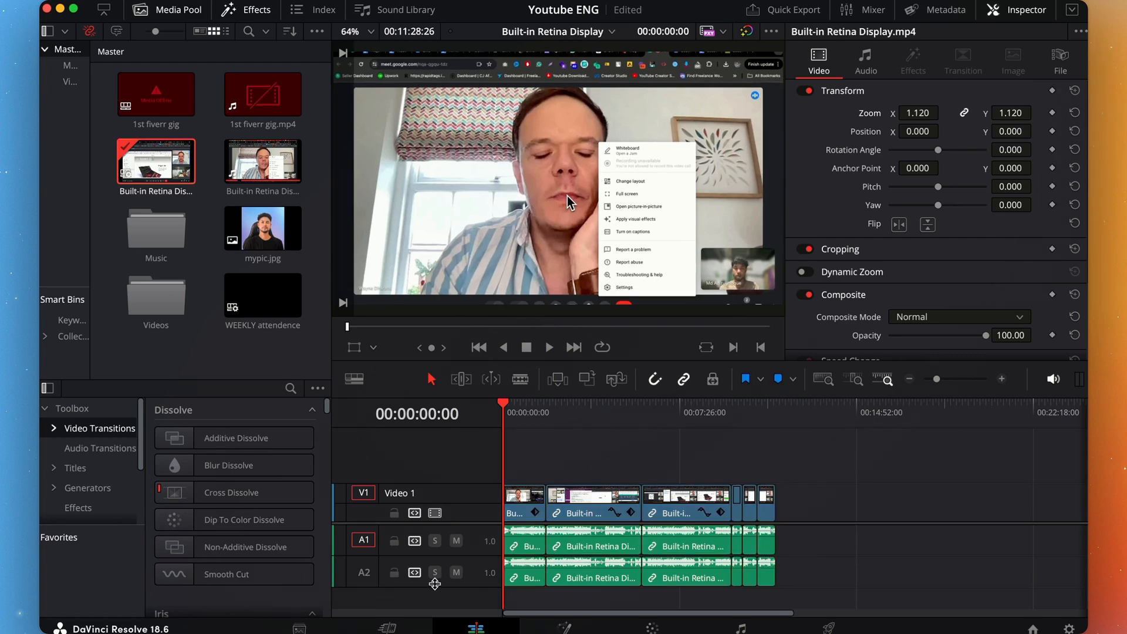
# - Play the beginning of the timeline briefly to check the enlarged picture
pyautogui.click(594, 507)
pyautogui.press('space')
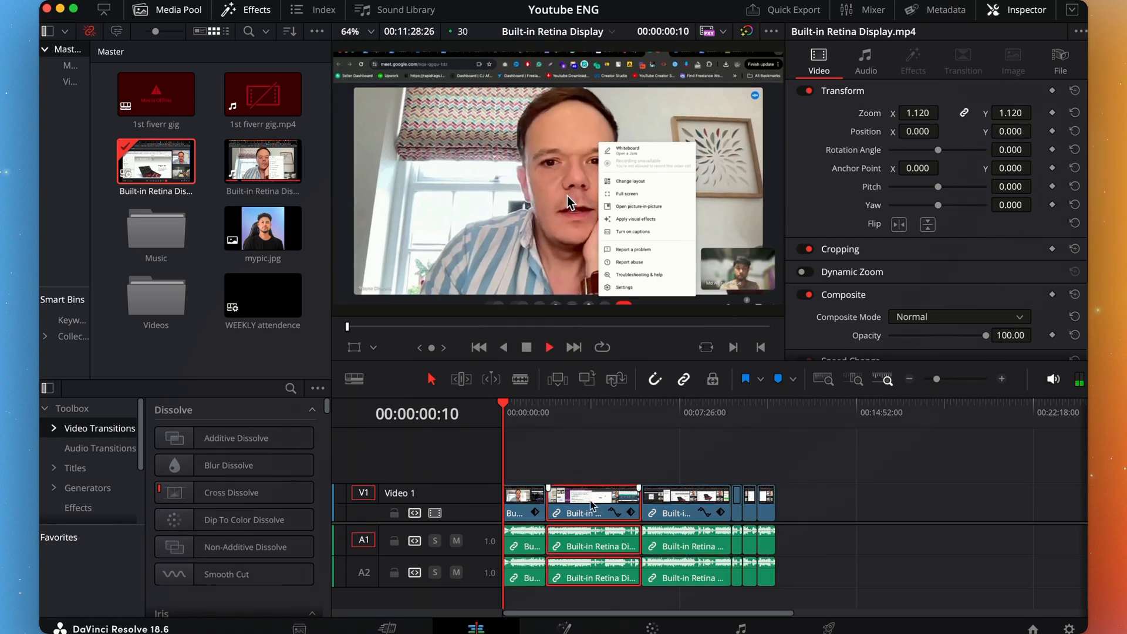
pyautogui.press('space')
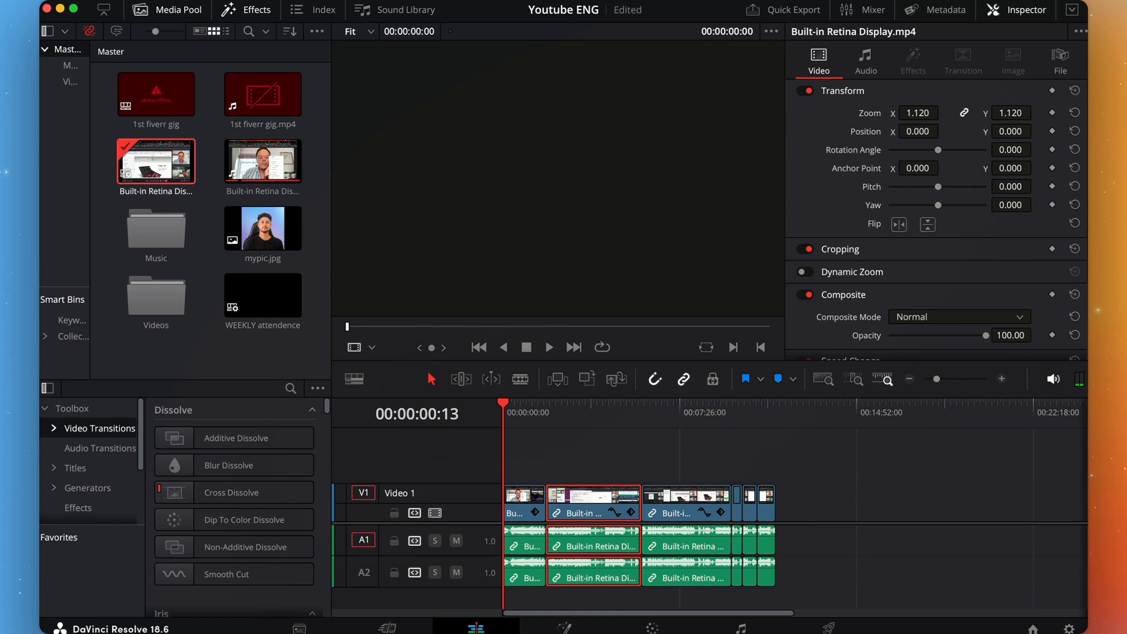
# - Close the DaVinci Resolve window and the Finder window showing the Music folder
pyautogui.moveTo(526, 589)
pyautogui.click(46, 9)
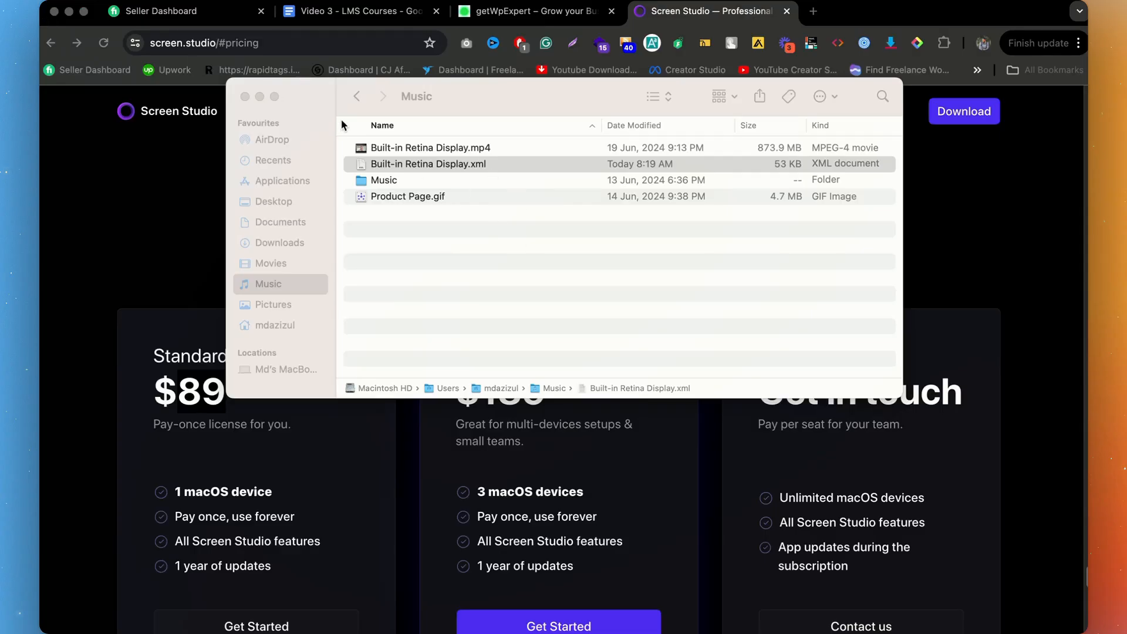
pyautogui.click(244, 97)
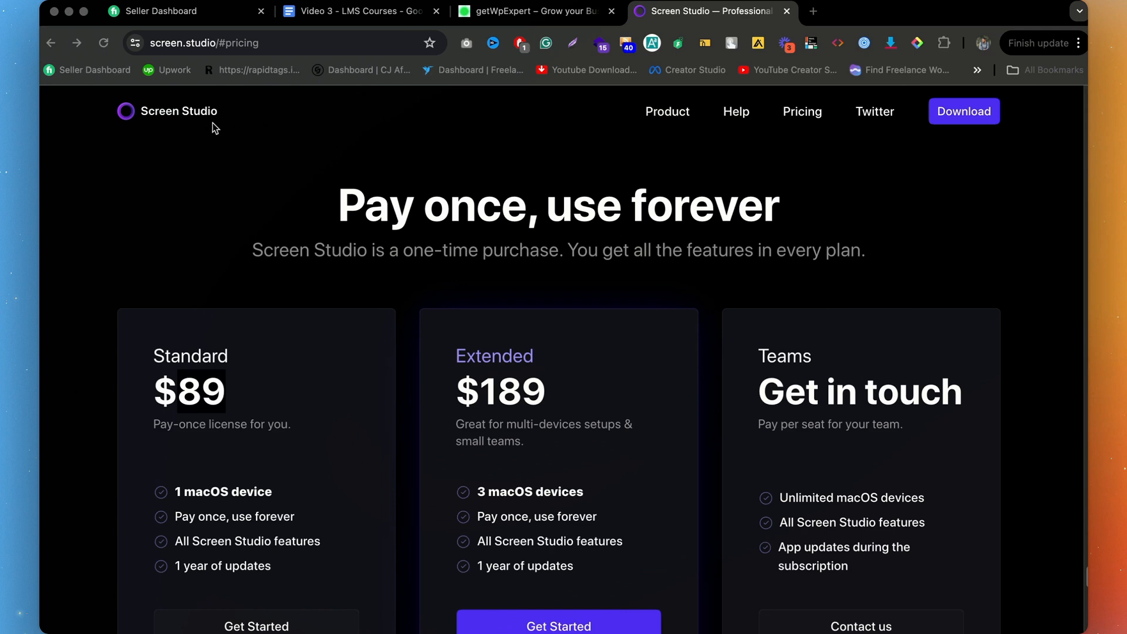
# - Close the Screen Studio browser tab and look over the getWpExpert page
pyautogui.click(787, 11)
pyautogui.click(786, 12)
pyautogui.scroll(15, 668, 350)
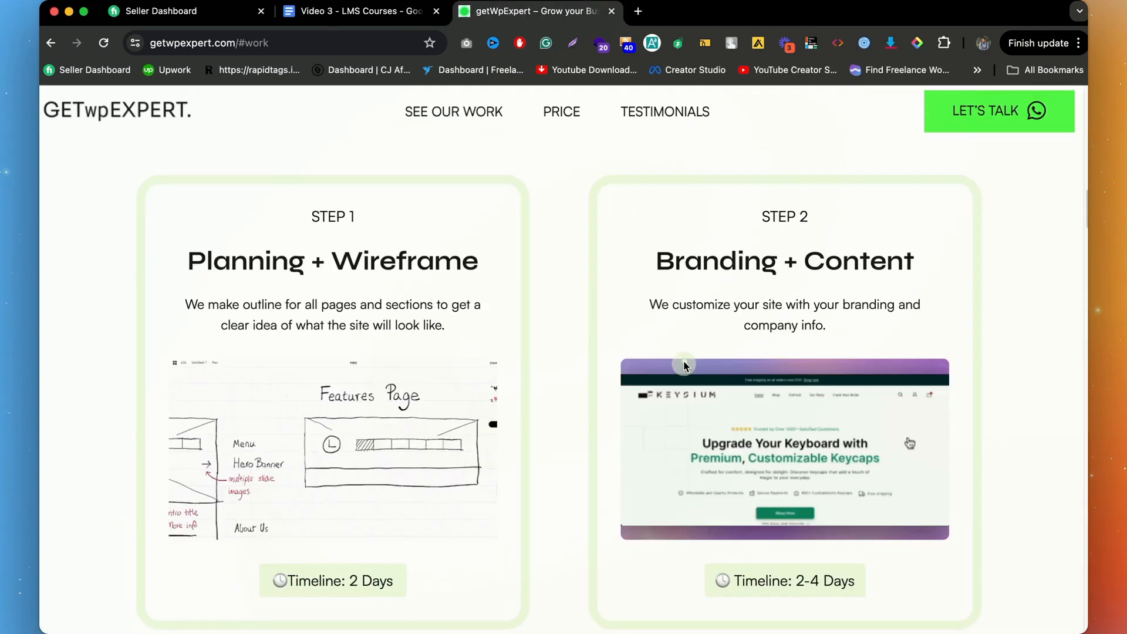
# - Open tella.tv in a new browser tab, view the ways to make a new video, and return to the video list
pyautogui.moveTo(642, 631)
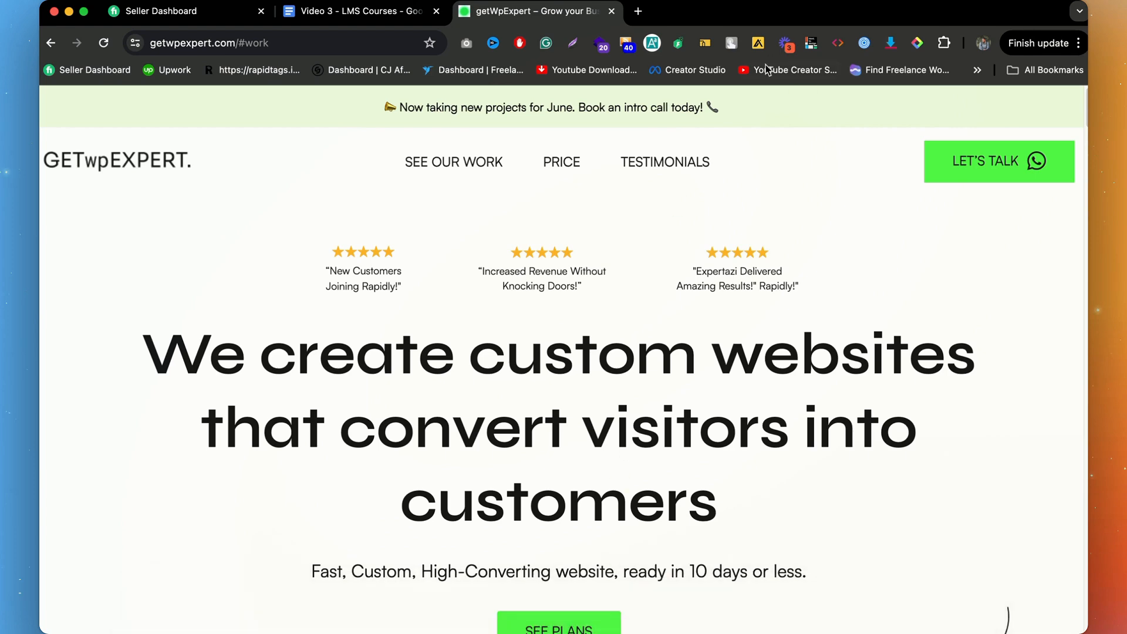
pyautogui.click(638, 11)
pyautogui.write('te')
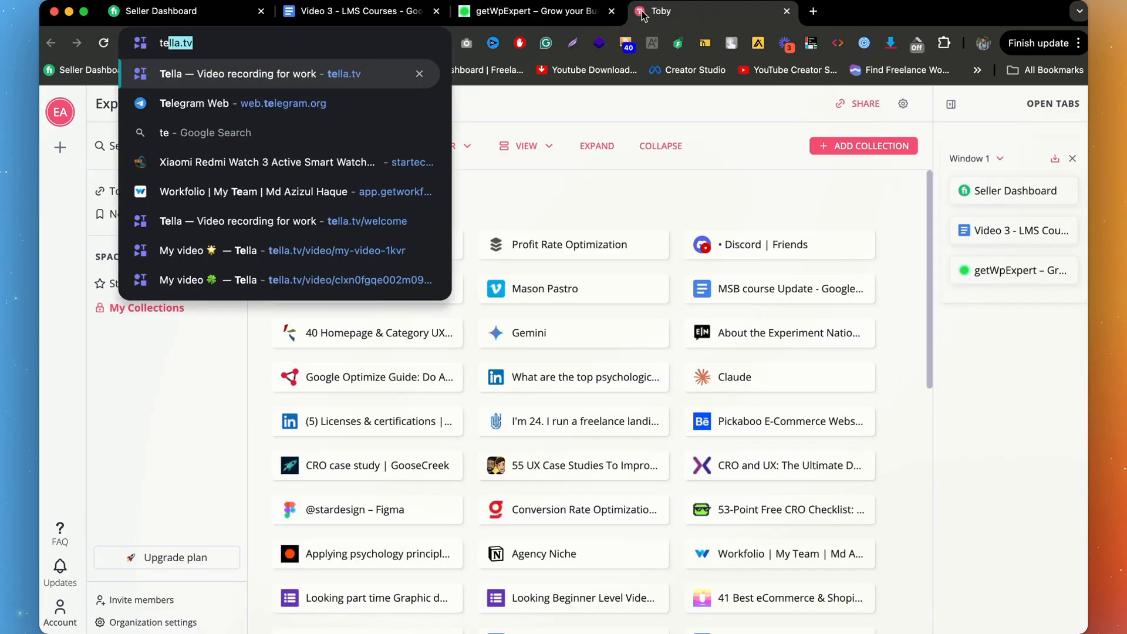
pyautogui.press('Return')
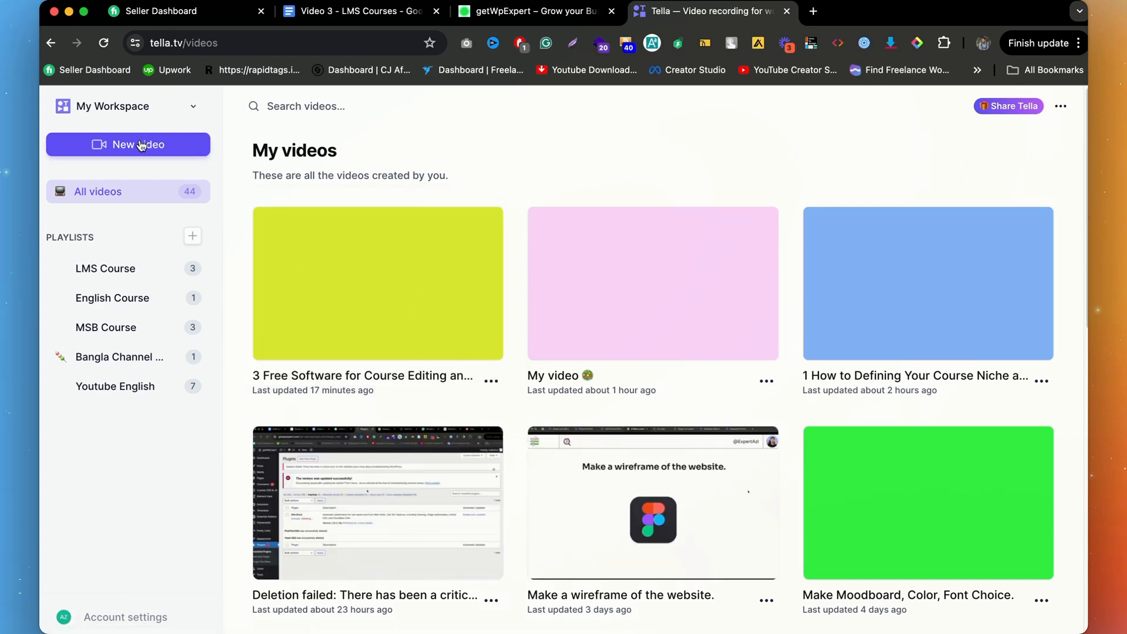
pyautogui.click(141, 145)
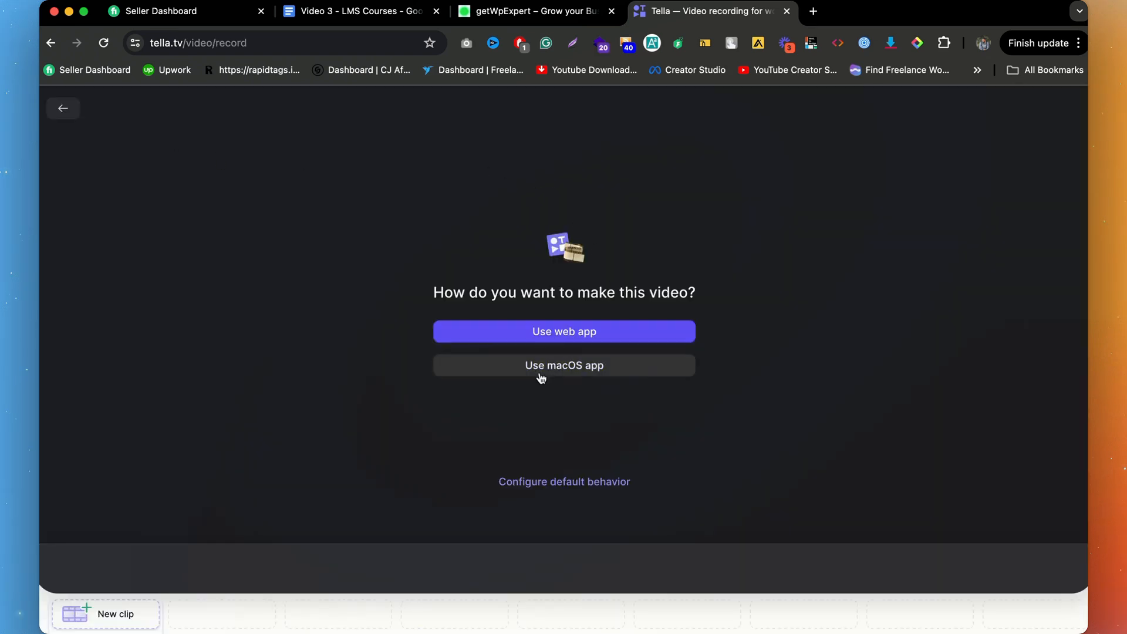
pyautogui.click(62, 108)
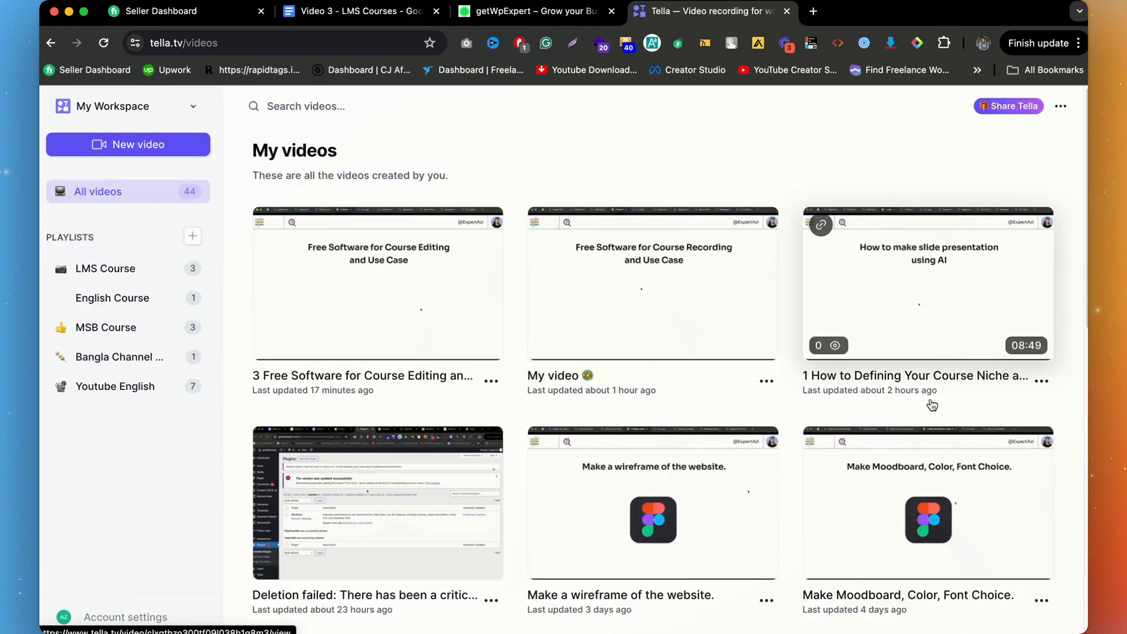
# - Capture a screenshot of the screen area with the floating recording controls and open the image in a new browser tab
pyautogui.press('super+shift+4')
pyautogui.moveTo(845, 406); pyautogui.dragTo(1088, 611)
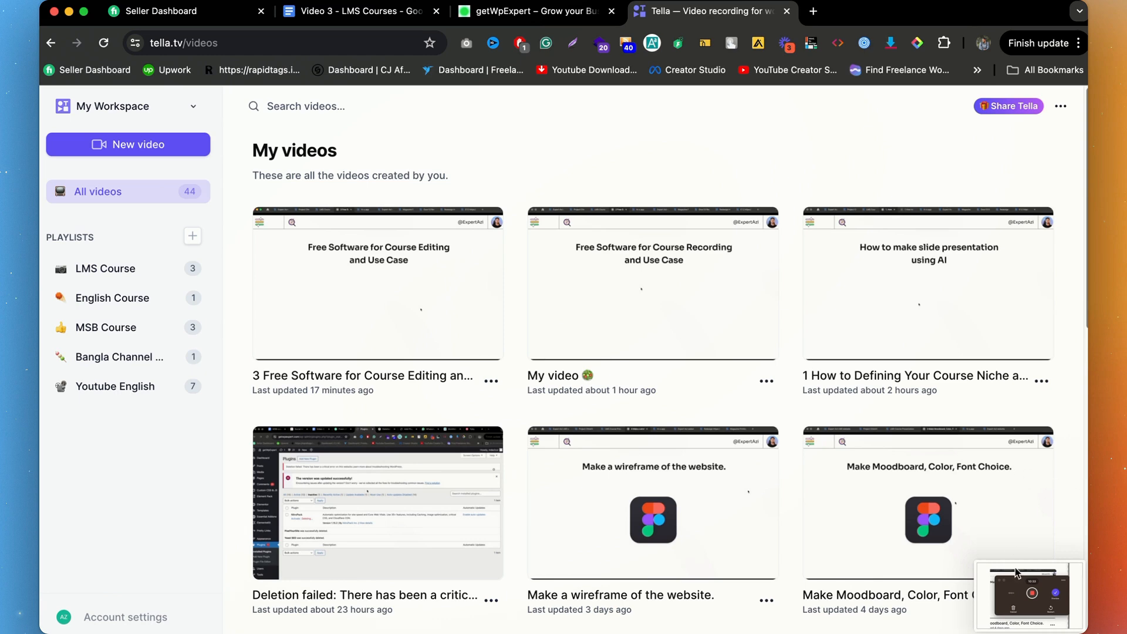
pyautogui.moveTo(1017, 573); pyautogui.dragTo(879, 48)
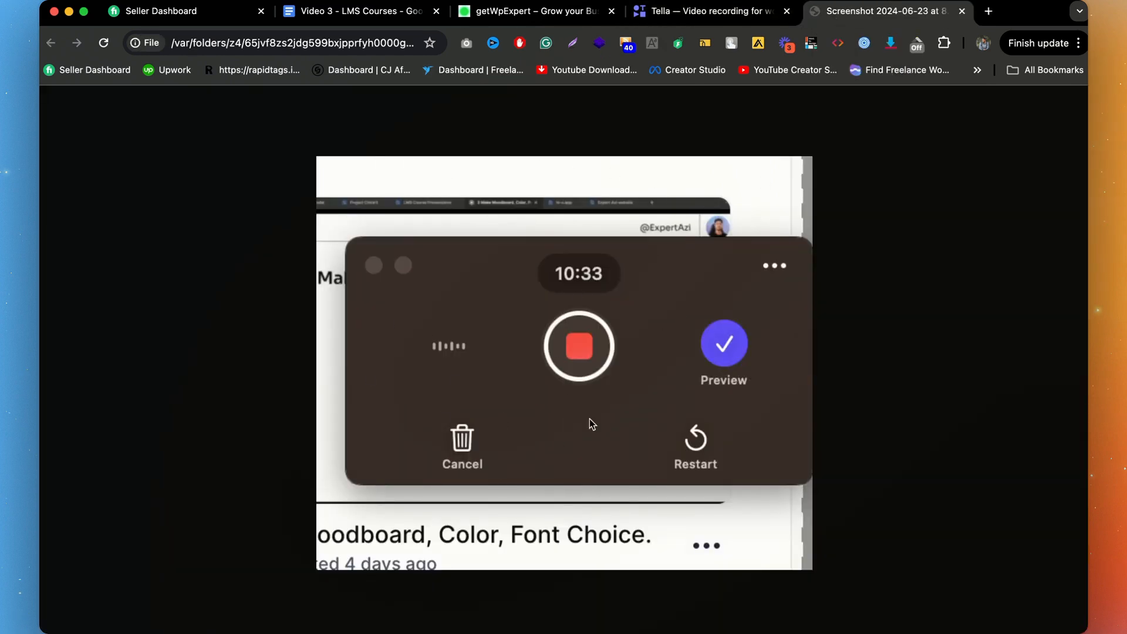
# - Return to the Tella video list and open the video "3 Free Software for Course Editing and Use Case" for editing
pyautogui.click(691, 22)
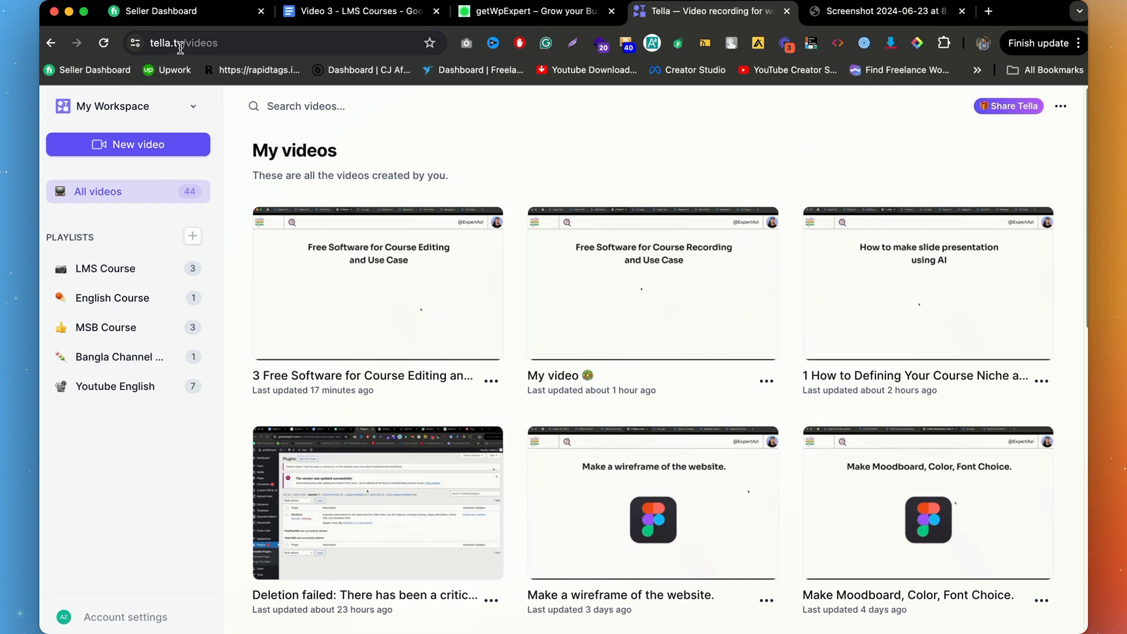
pyautogui.moveTo(184, 46); pyautogui.dragTo(99, 40)
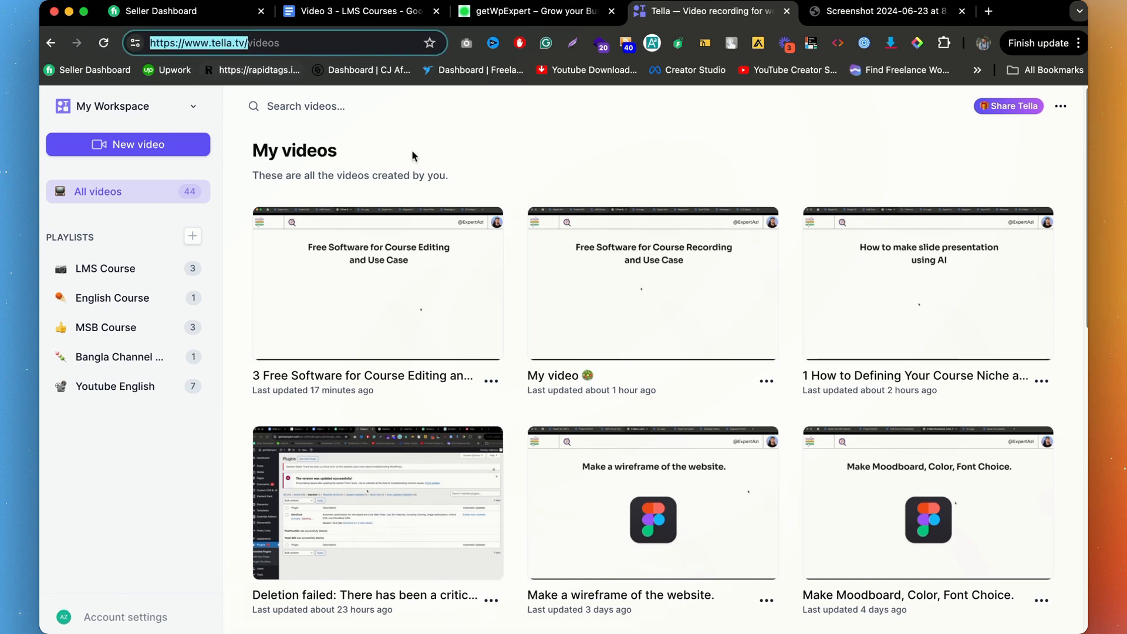
pyautogui.click(578, 139)
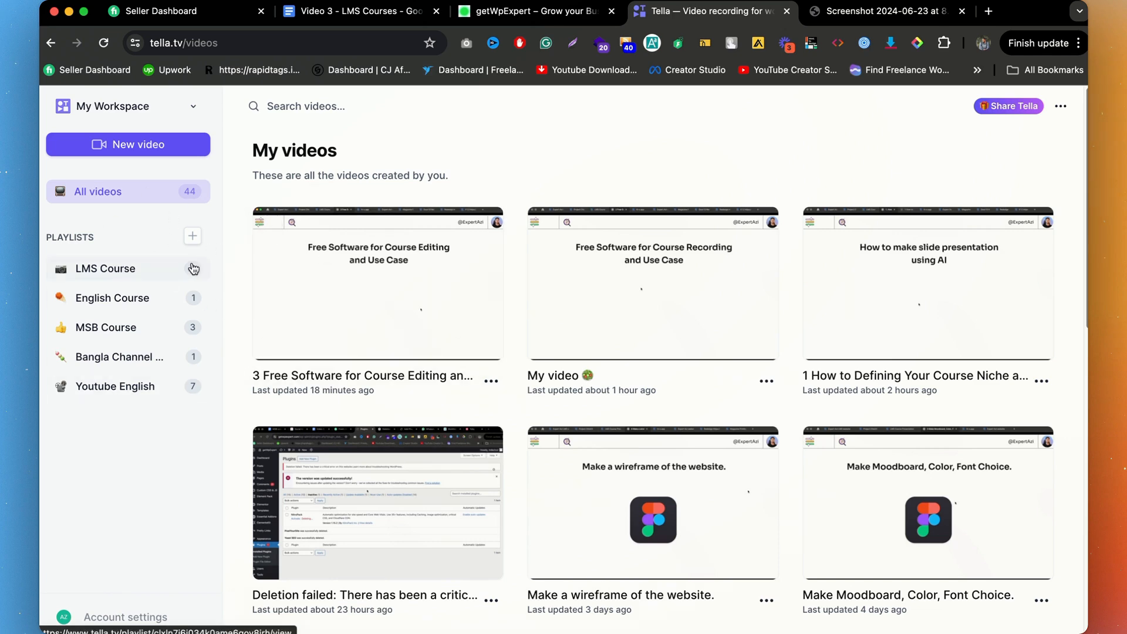
pyautogui.click(415, 279)
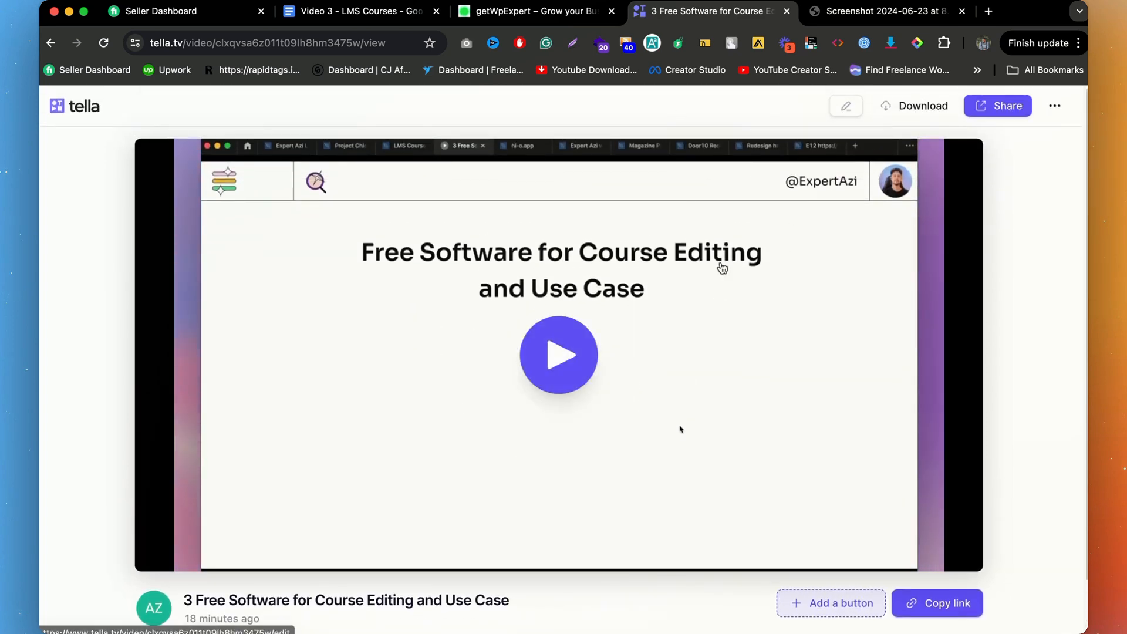
pyautogui.click(846, 106)
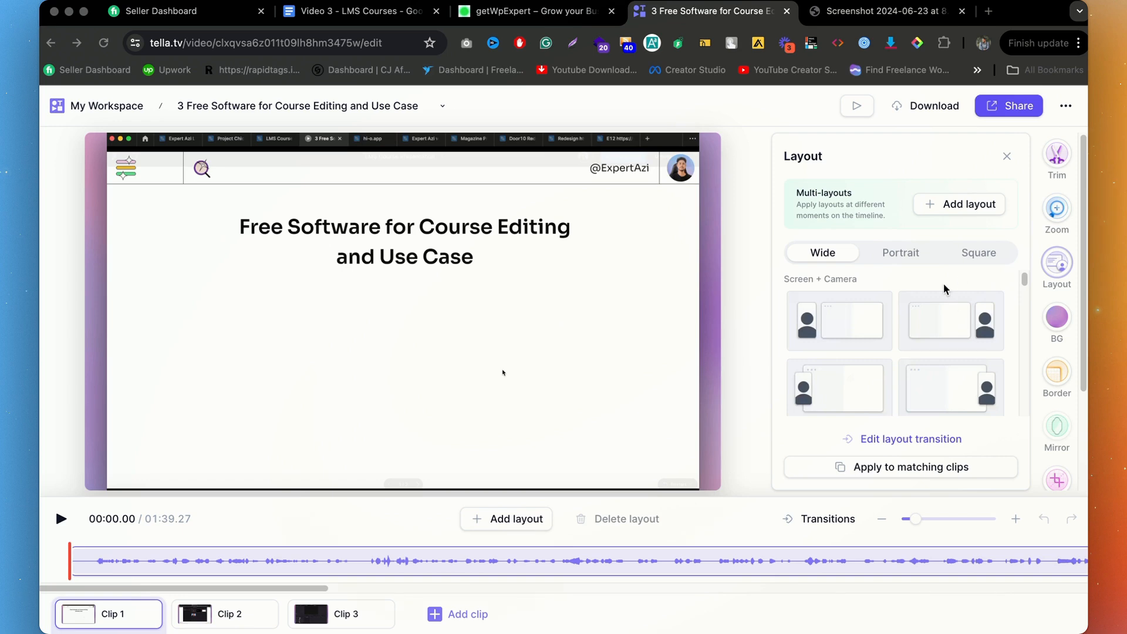
# - Review the recording controls screenshot and the options for adding a clip, and return to Clip 1 in the editor
pyautogui.click(852, 12)
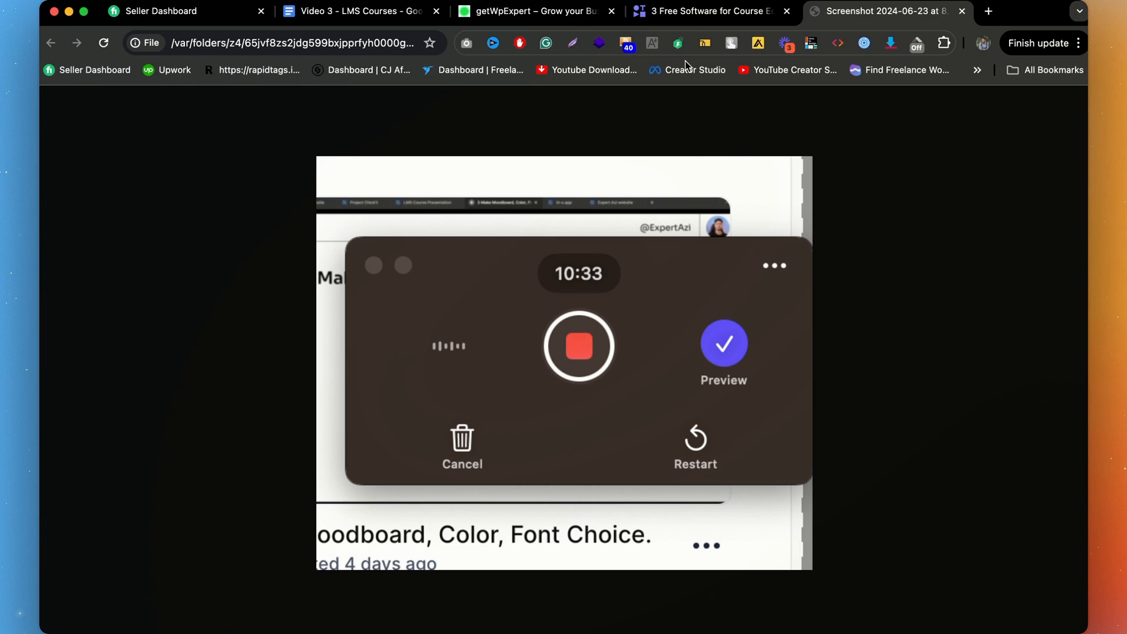
pyautogui.click(707, 11)
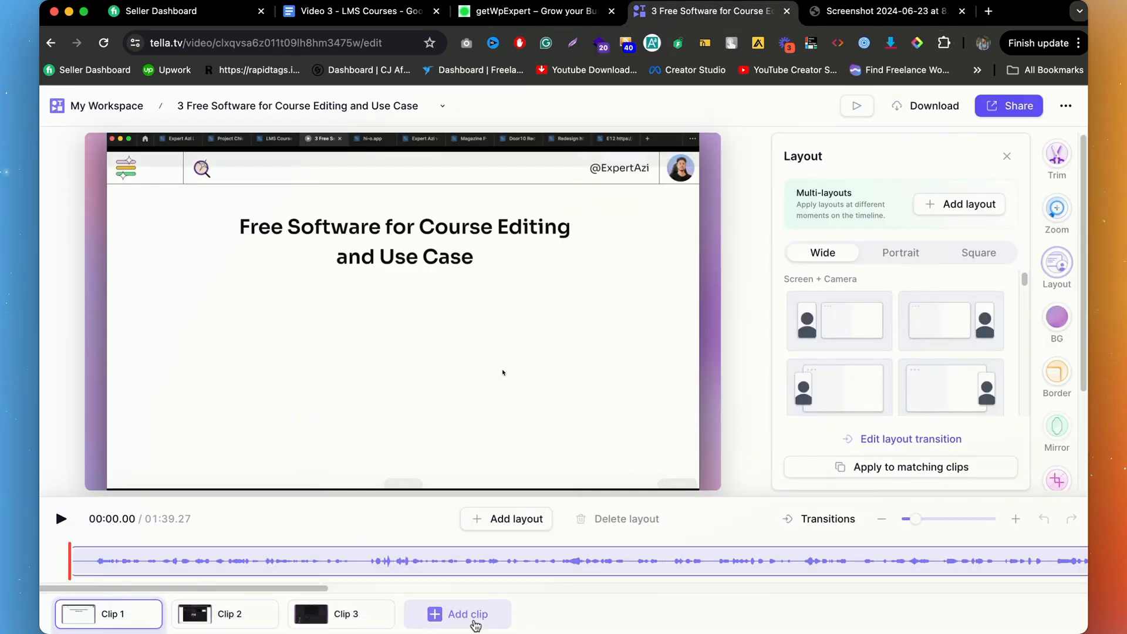
pyautogui.click(475, 625)
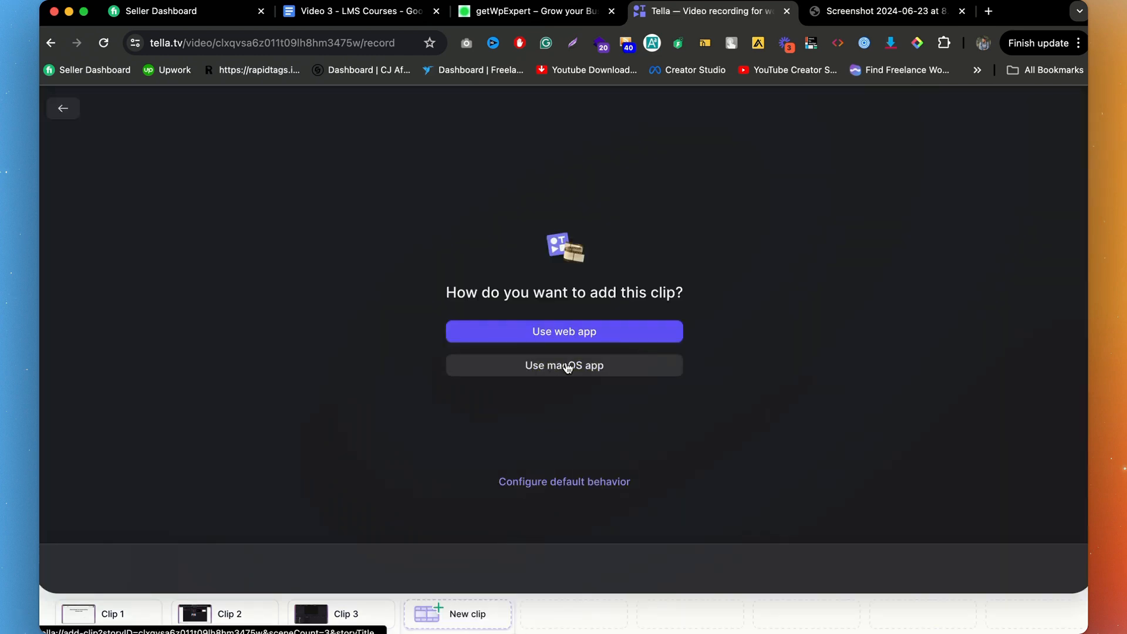
pyautogui.click(893, 15)
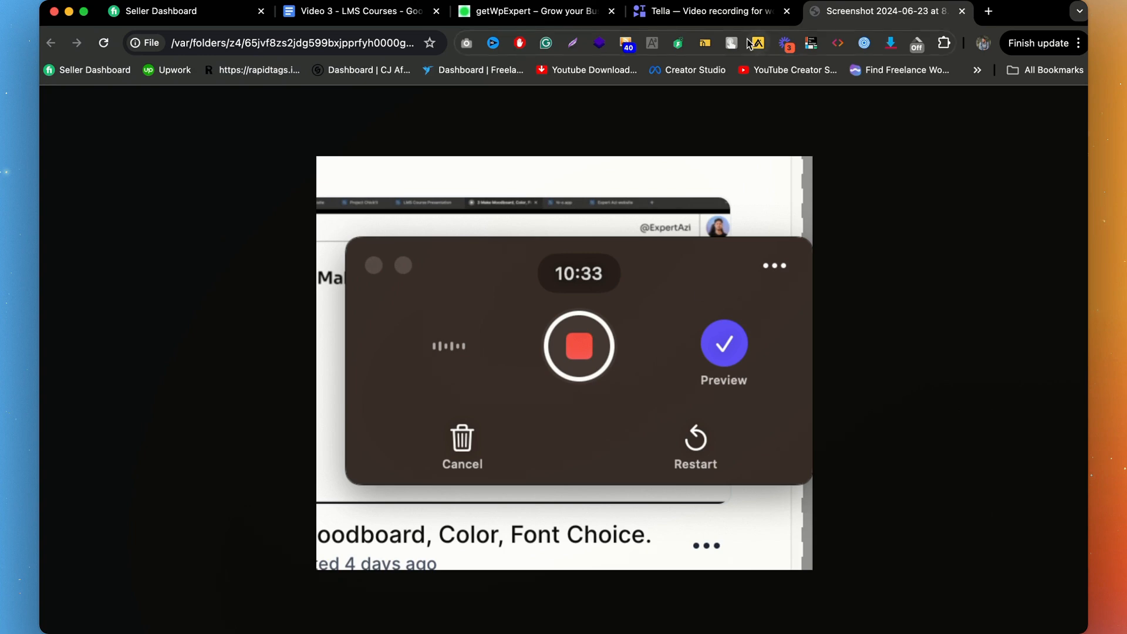
pyautogui.click(738, 22)
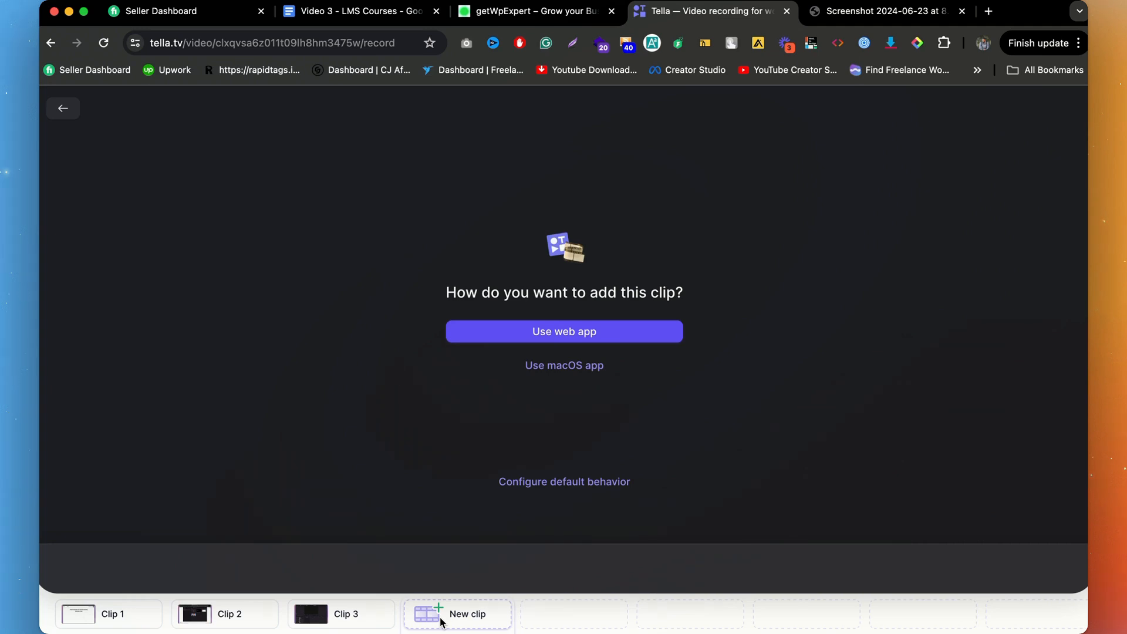
pyautogui.click(83, 611)
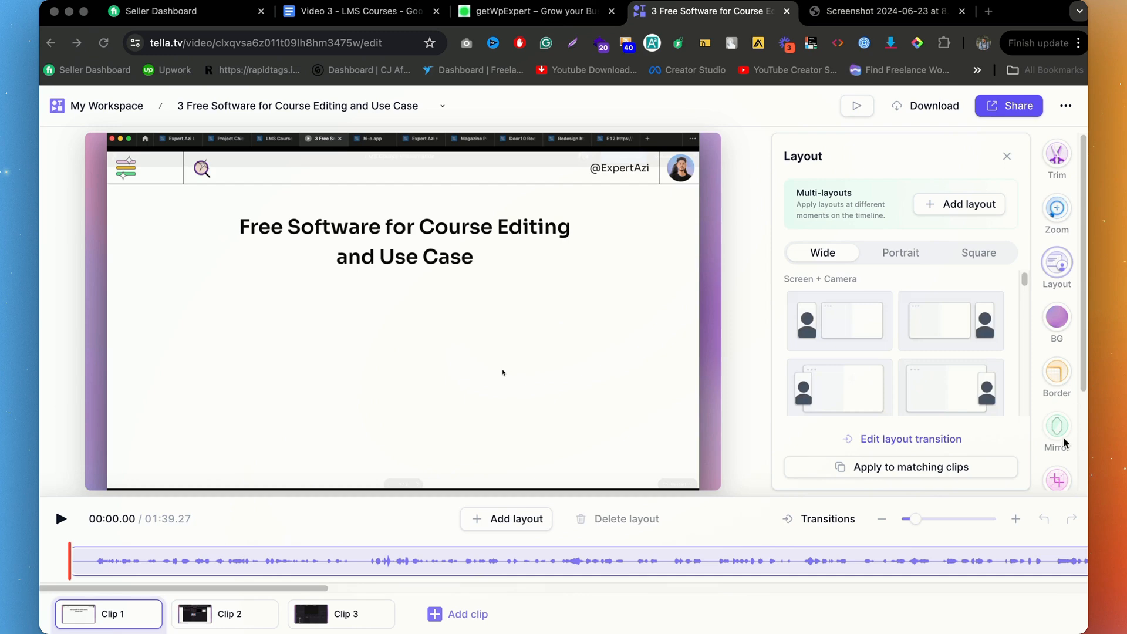
# - Add a layout in Clip 1 at about 7.60 seconds and select the section after it
pyautogui.scroll(-3, 1065, 449)
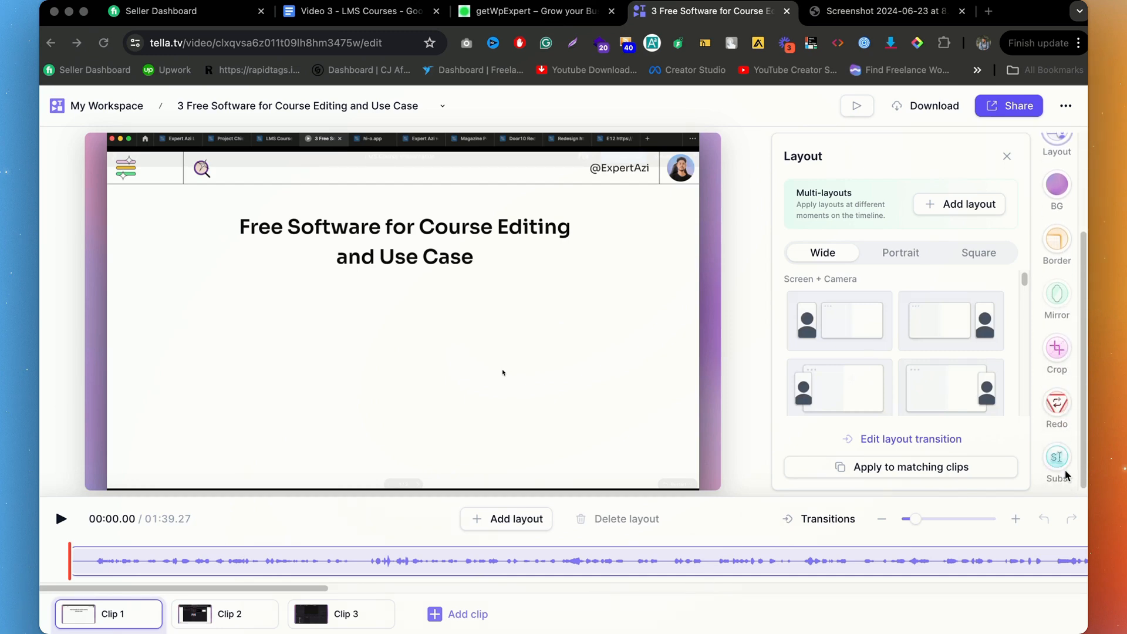
pyautogui.click(290, 554)
pyautogui.click(354, 561)
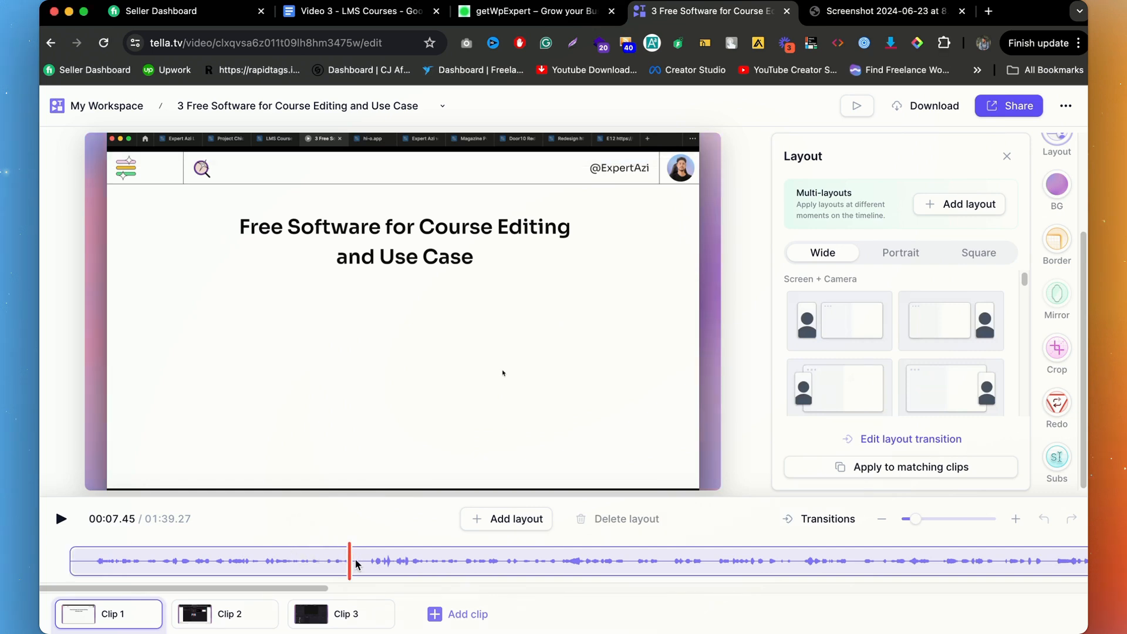
pyautogui.scroll(3, 1072, 194)
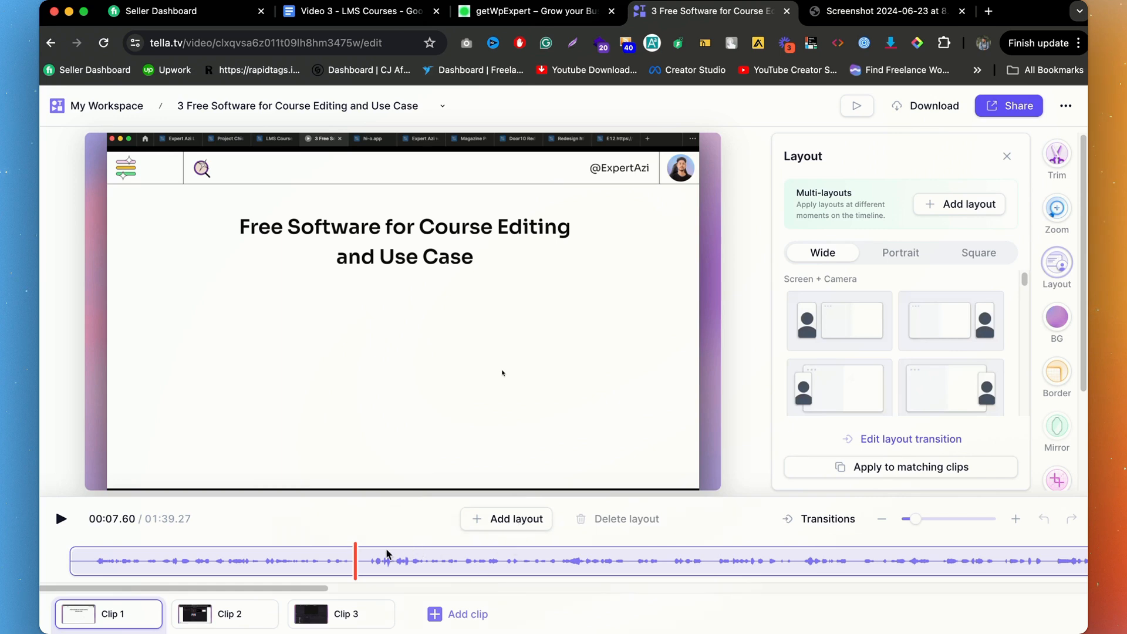
pyautogui.click(509, 519)
pyautogui.click(279, 559)
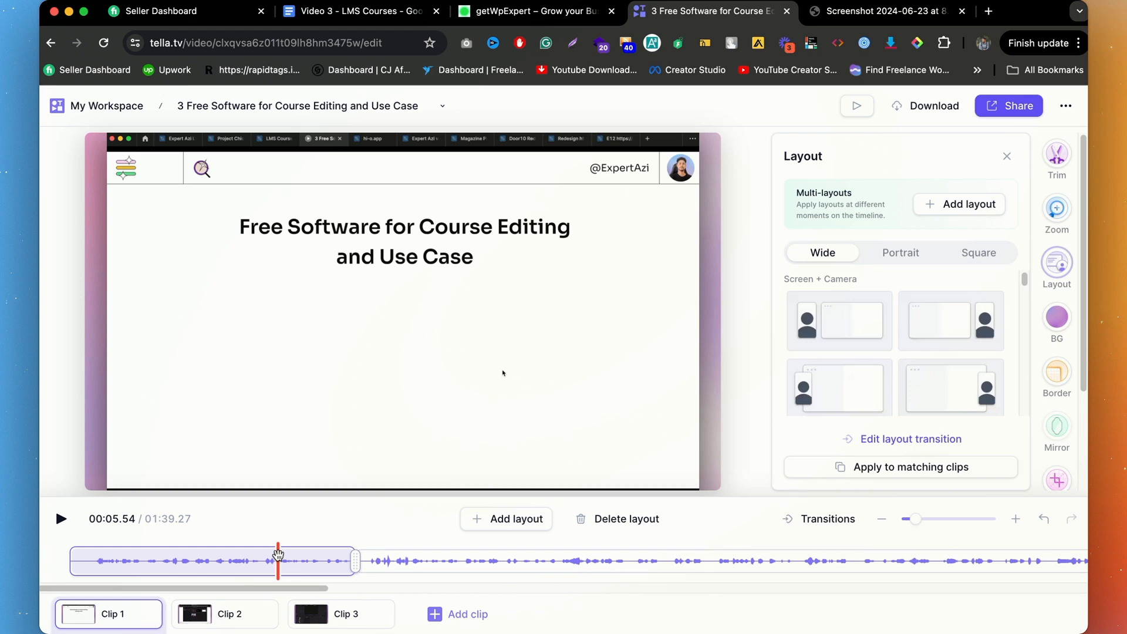
pyautogui.click(515, 562)
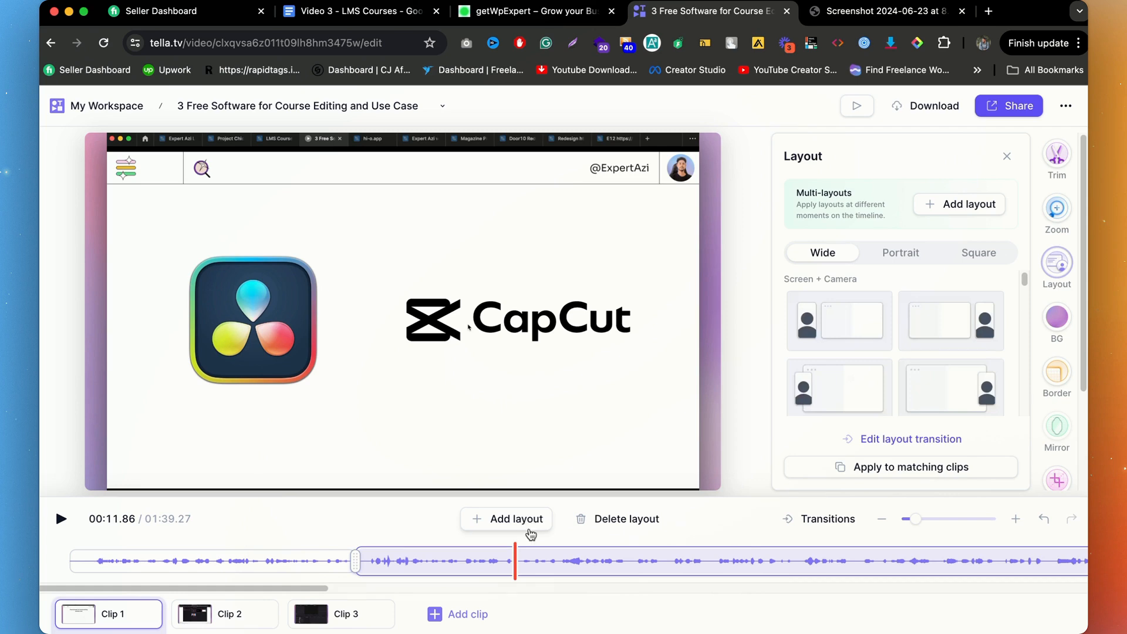
# - Open the Trim tool for Clip 1, play the clip briefly, and examine the buffer, silence, filler word and transcript options
pyautogui.click(1064, 166)
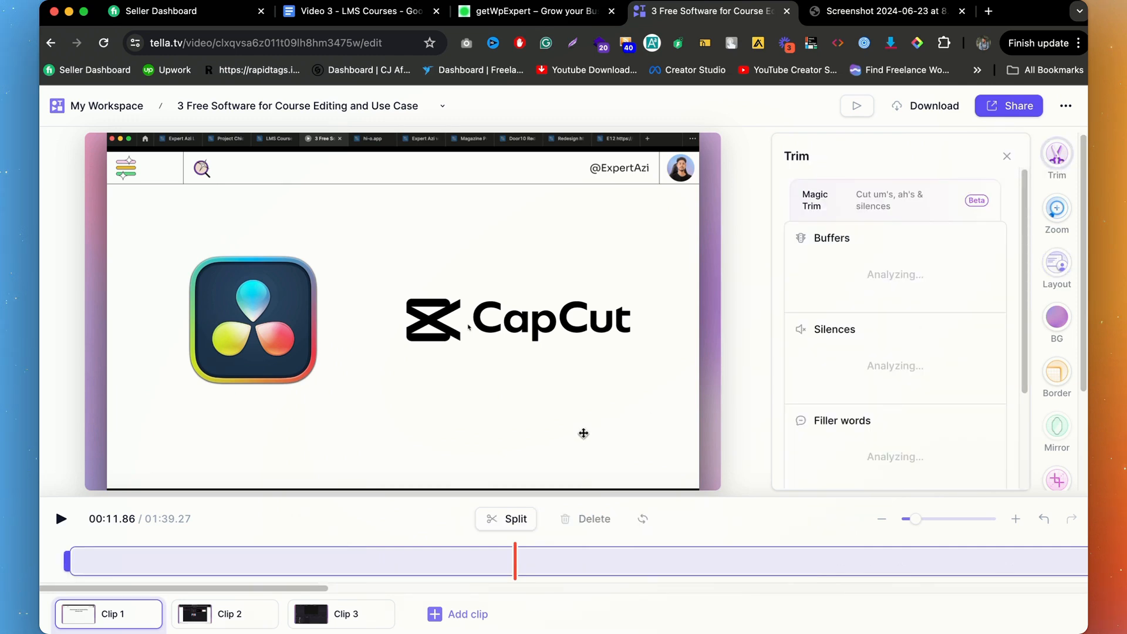
pyautogui.press('space')
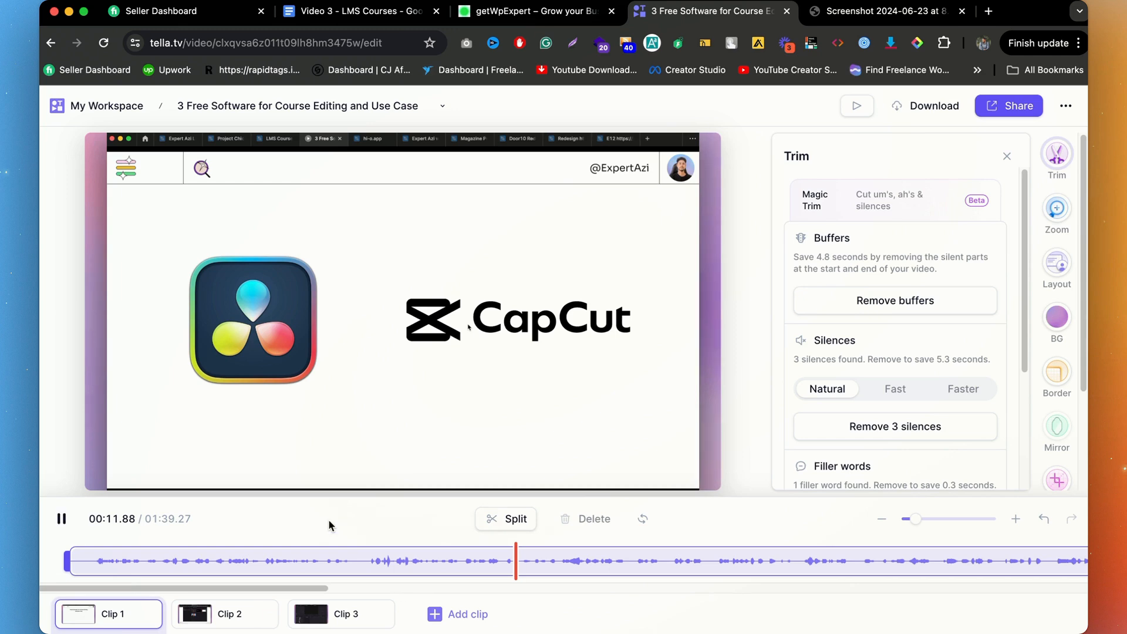
pyautogui.press('space')
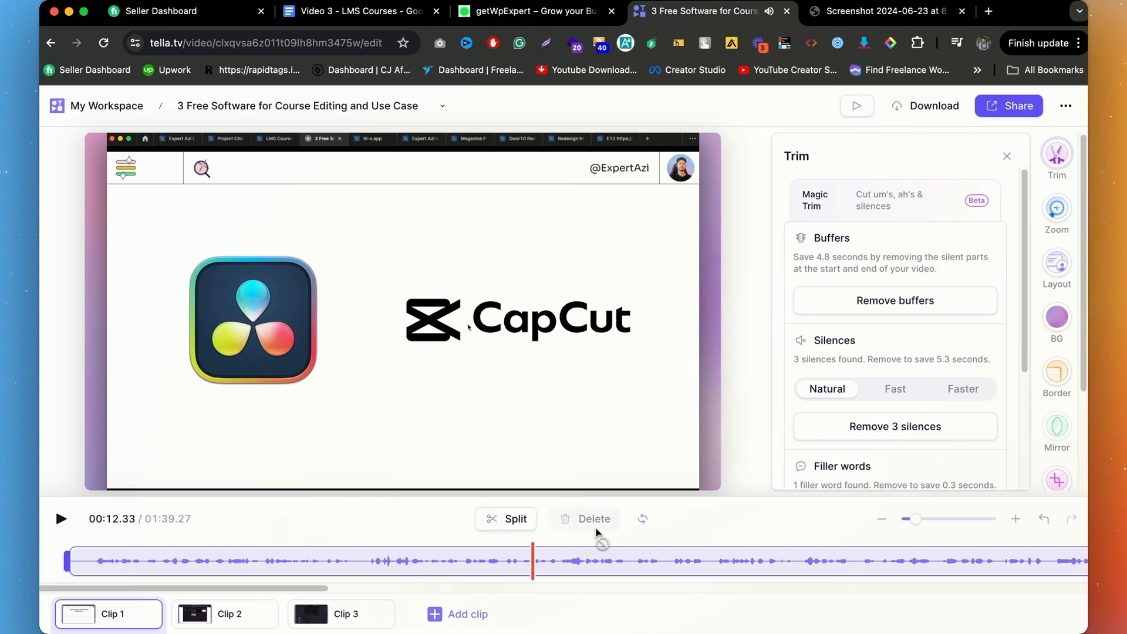
pyautogui.scroll(-1, 952, 286)
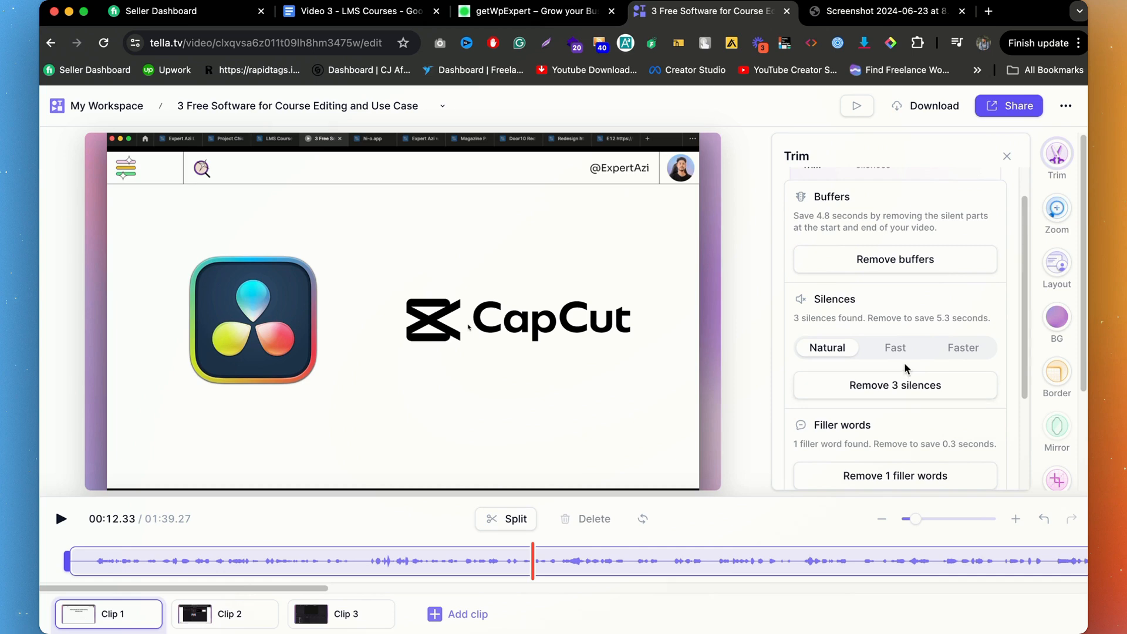
pyautogui.scroll(-3, 907, 370)
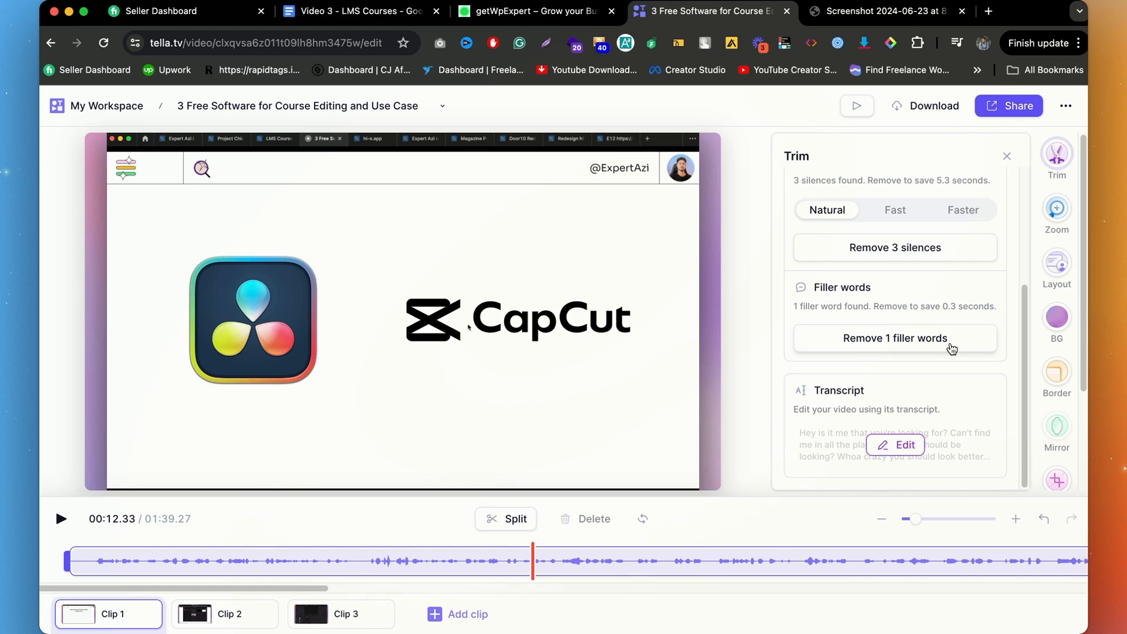
pyautogui.scroll(4, 917, 267)
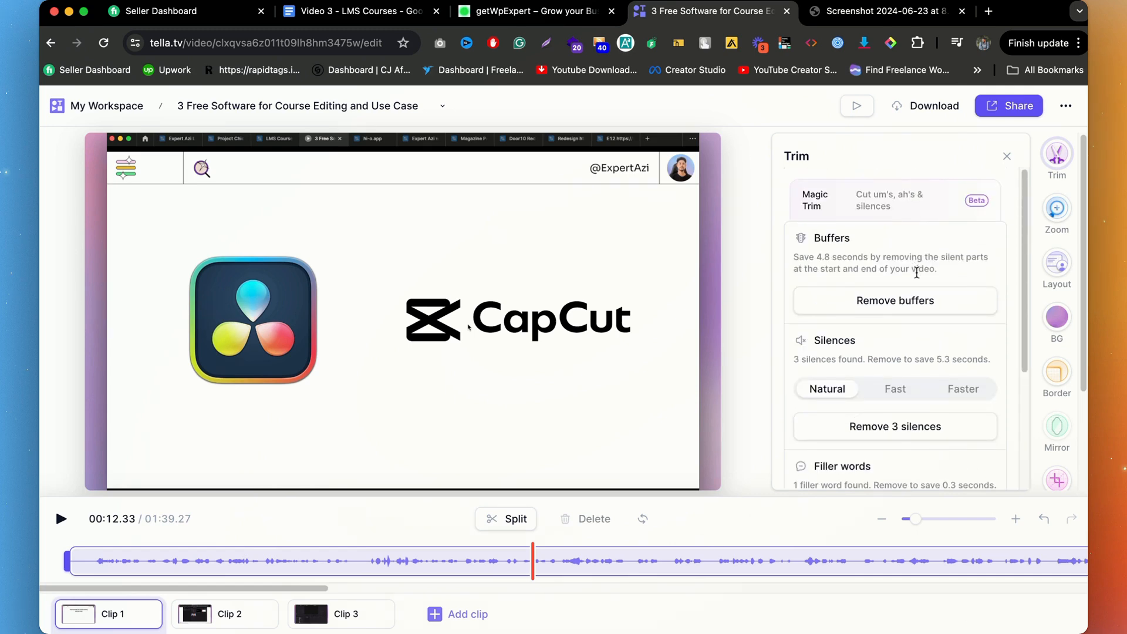
pyautogui.scroll(-4, 919, 273)
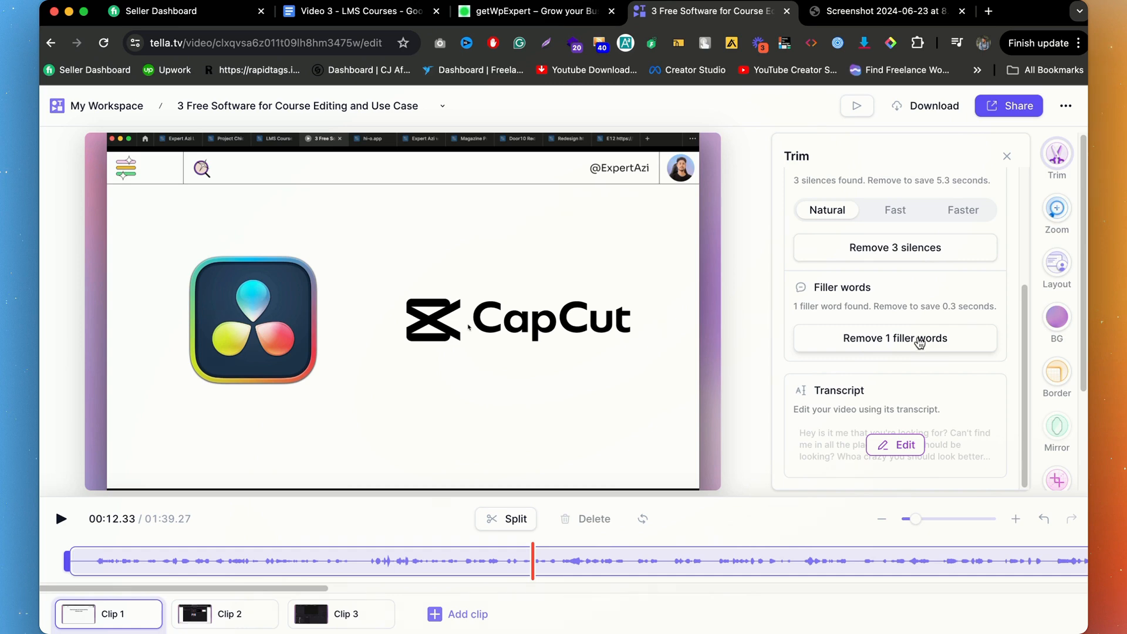
pyautogui.scroll(1, 937, 347)
pyautogui.scroll(3, 938, 347)
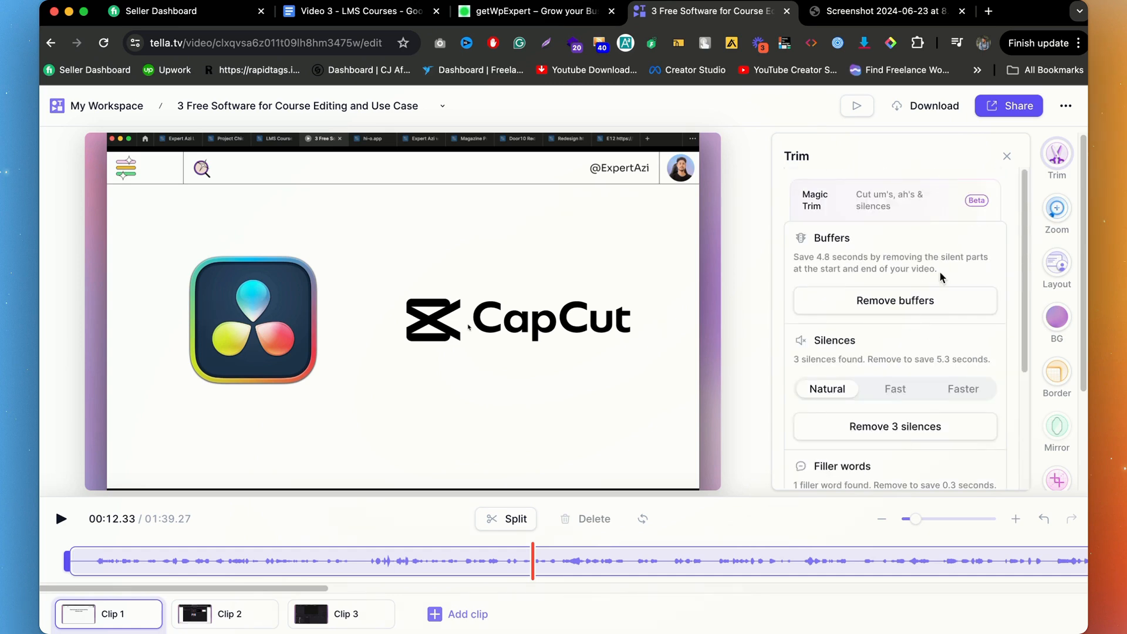
# - Add a zoom to Clip 3 at about 11.45 seconds
pyautogui.click(1058, 210)
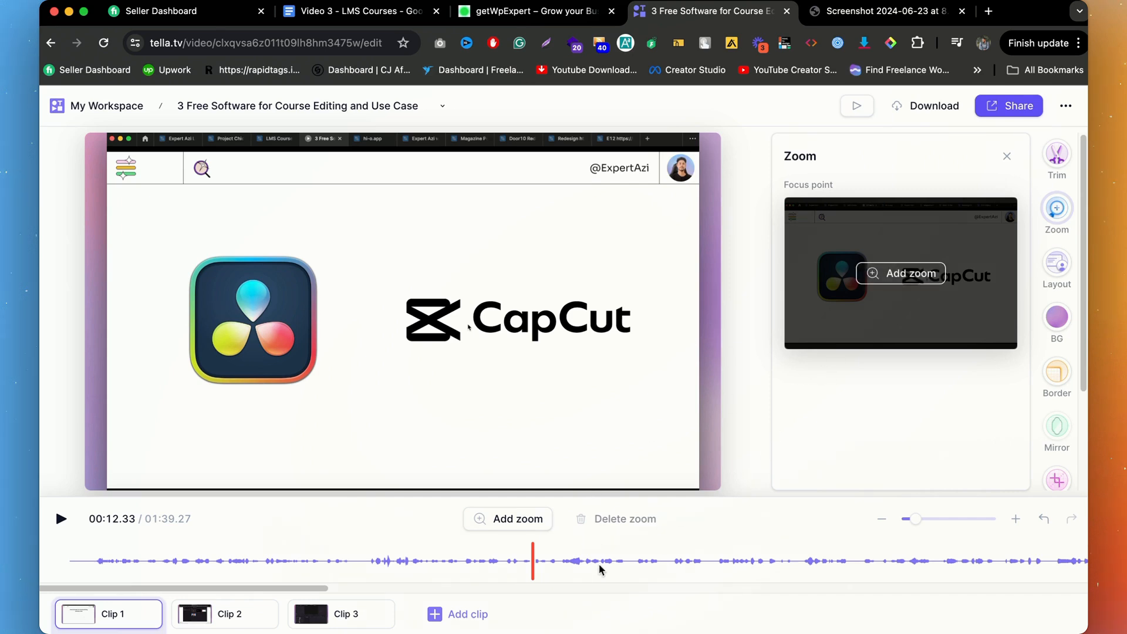
pyautogui.click(315, 621)
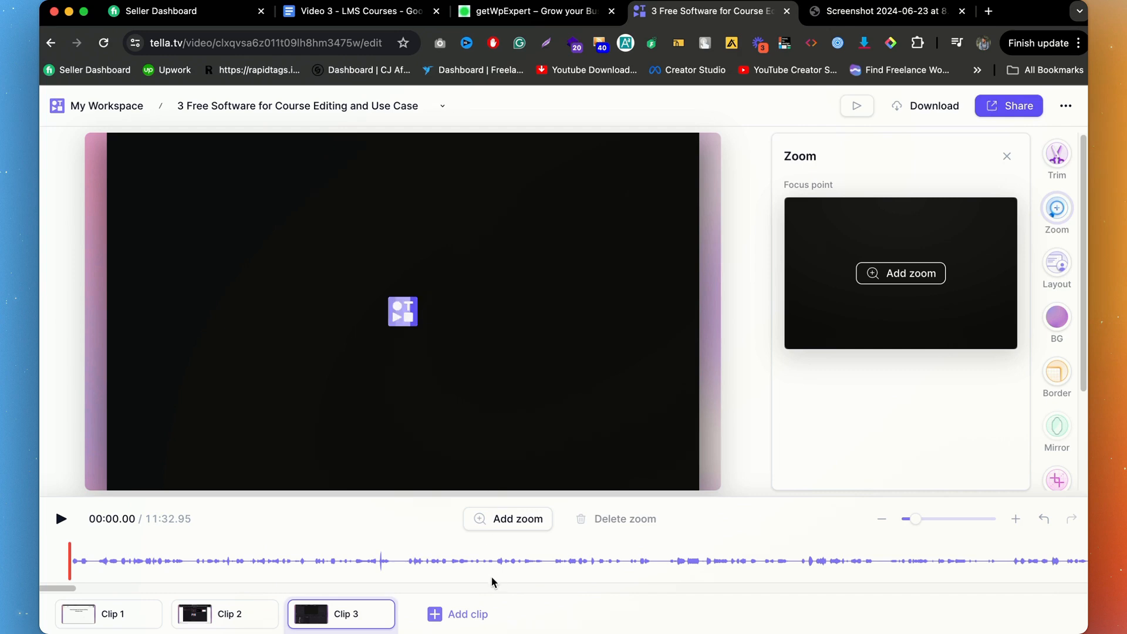
pyautogui.click(492, 567)
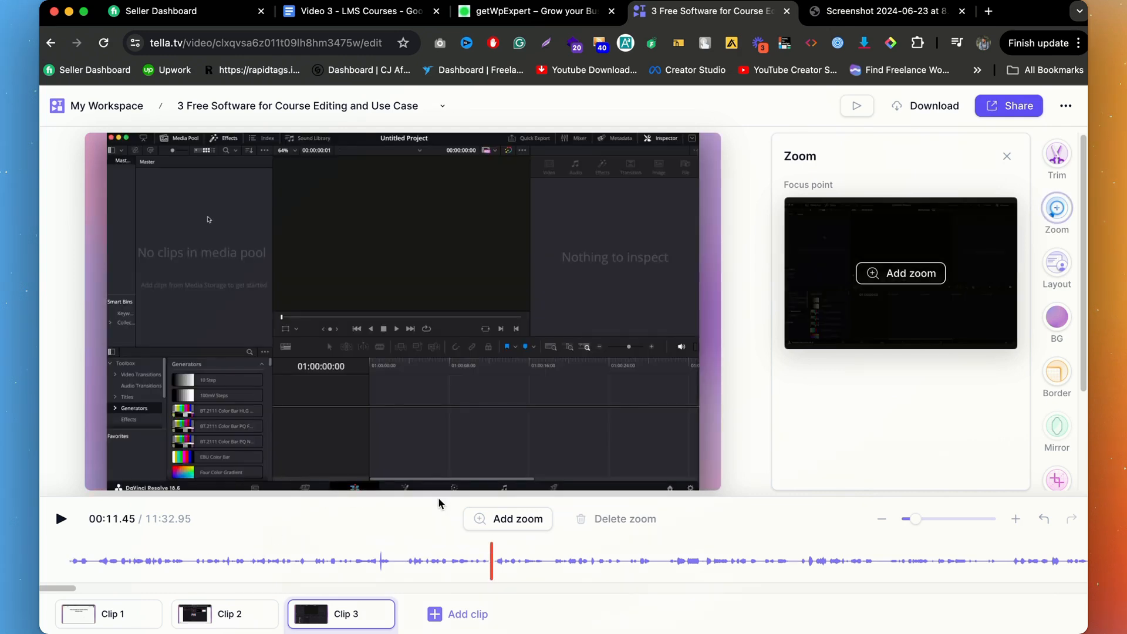
pyautogui.click(889, 276)
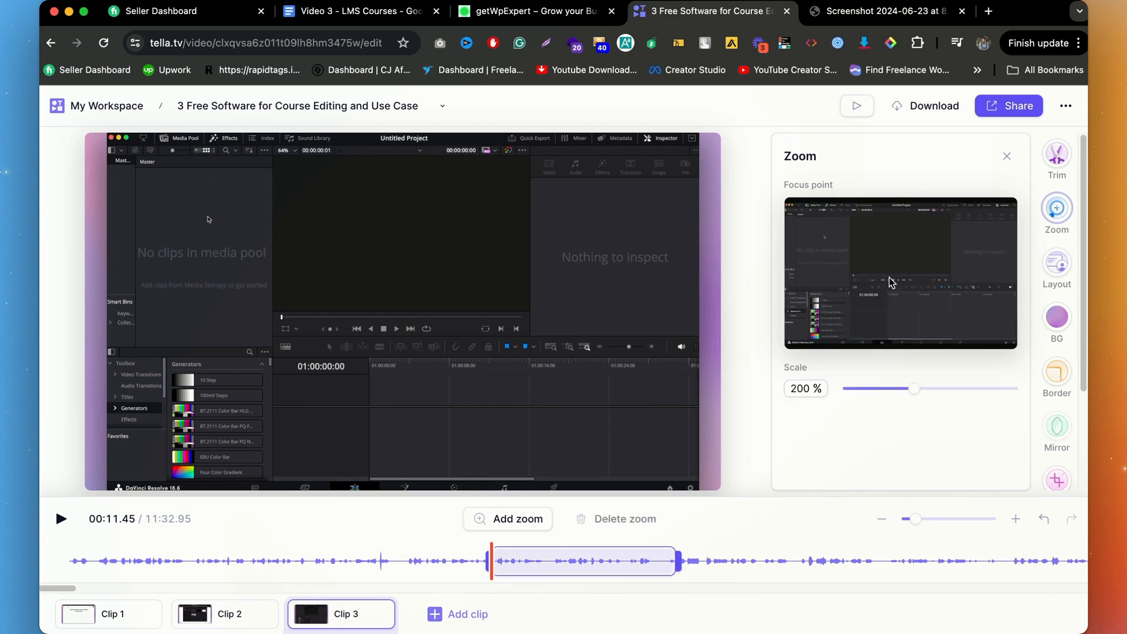
# - Preview the Clip 3 zoom, then move its focus point towards the media pool and reduce its scale
pyautogui.press('space')
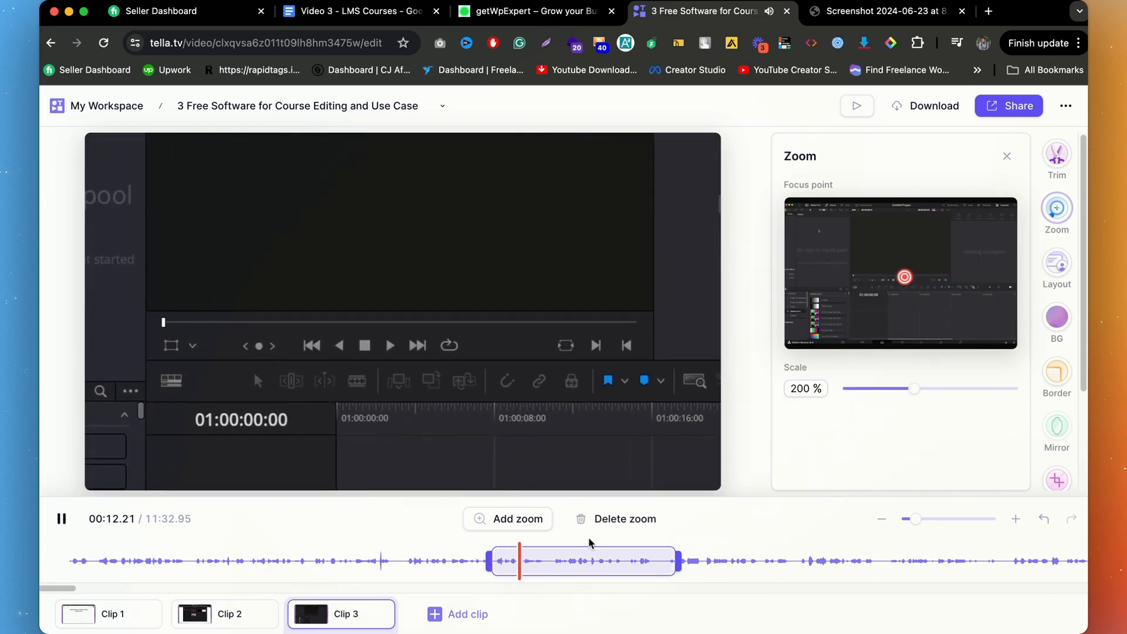
pyautogui.press('space')
pyautogui.moveTo(904, 276); pyautogui.dragTo(819, 224)
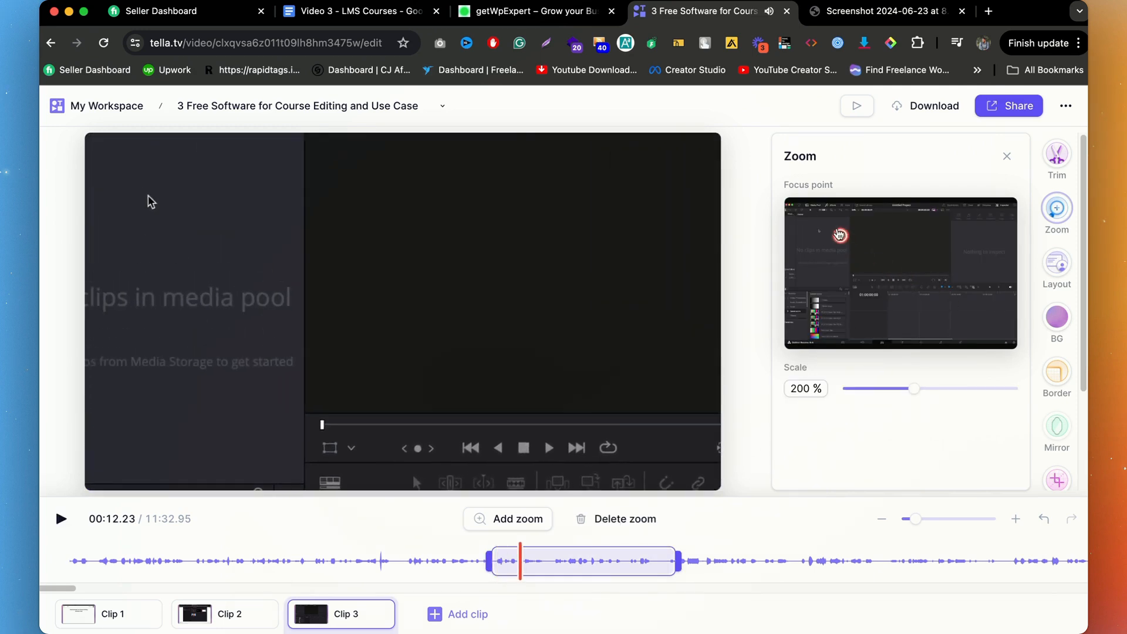
pyautogui.click(914, 389)
pyautogui.moveTo(913, 389); pyautogui.dragTo(880, 388)
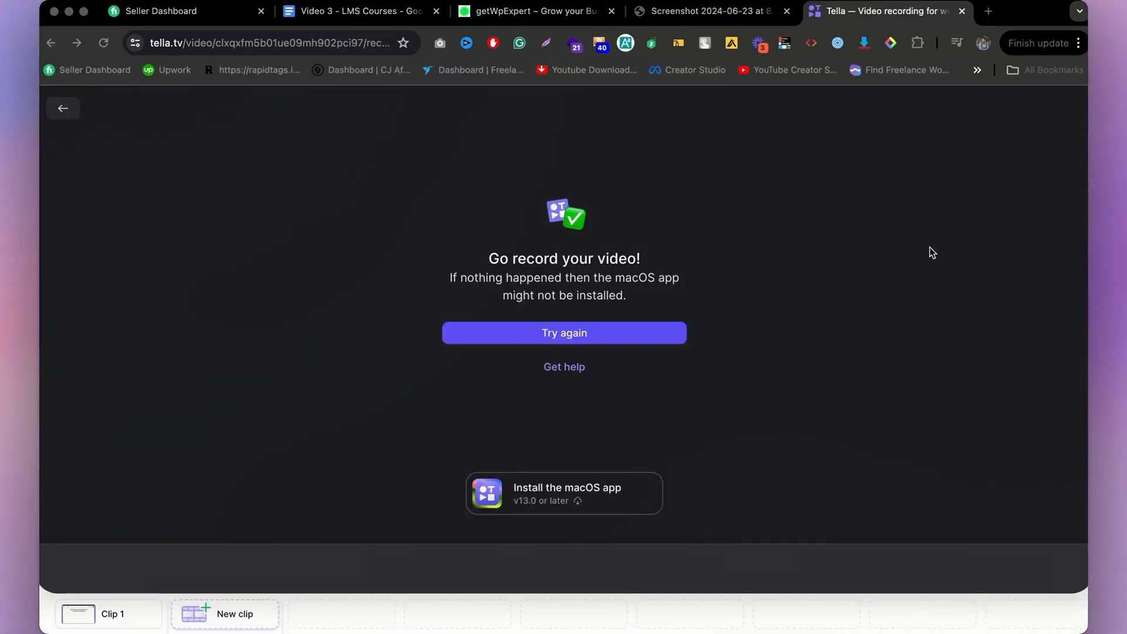
# - Check the options for adding a clip to My video and return to Clip 1 in the editor
pyautogui.click(120, 613)
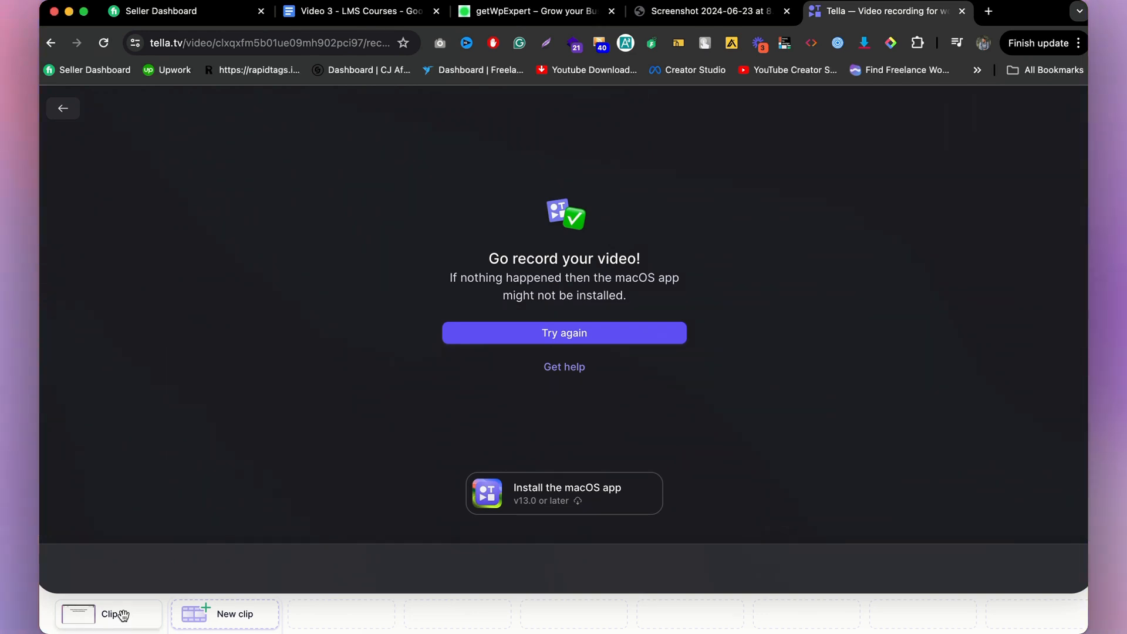
pyautogui.click(122, 614)
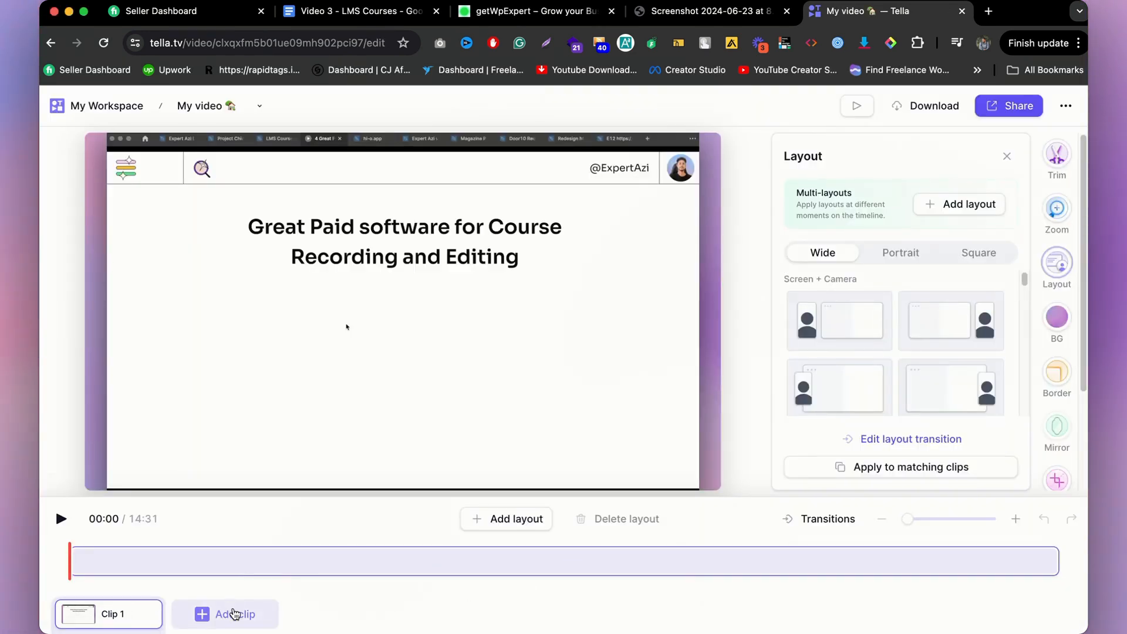
pyautogui.click(233, 613)
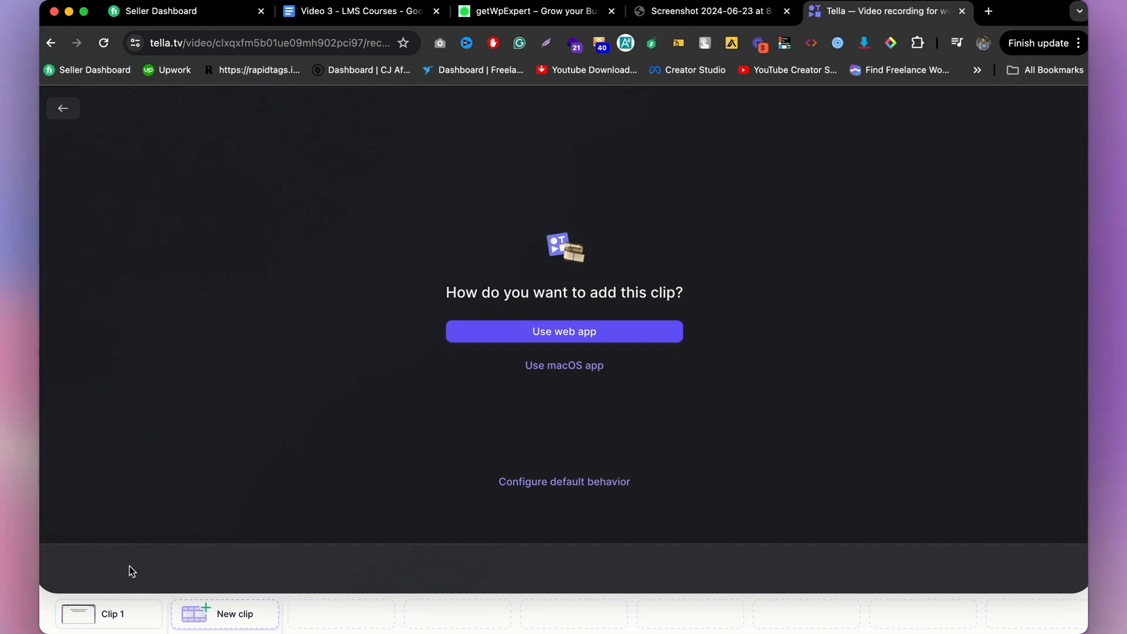
pyautogui.click(117, 613)
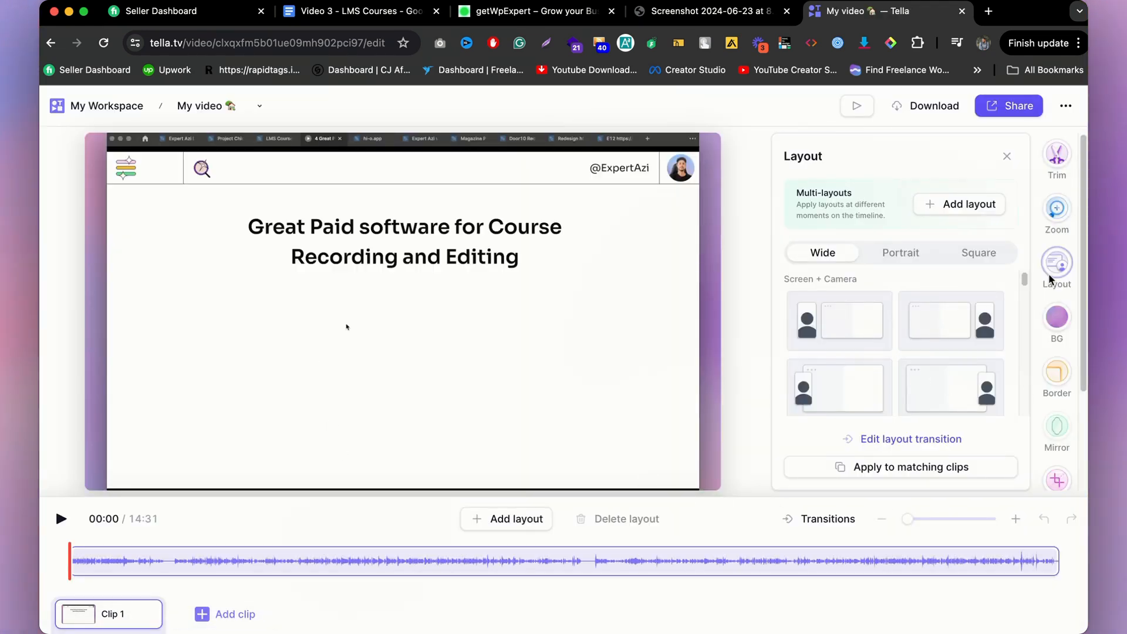
# - Open the Trim tool for Clip 1 and play a short stretch from about 14.49 seconds
pyautogui.click(1055, 170)
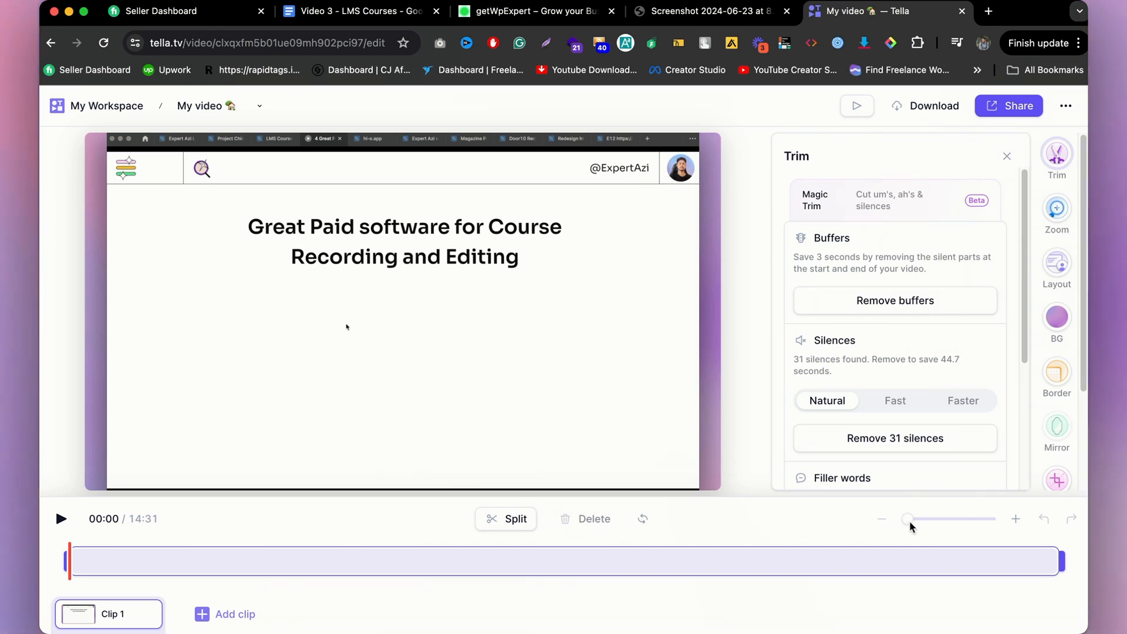
pyautogui.moveTo(910, 522); pyautogui.dragTo(915, 523)
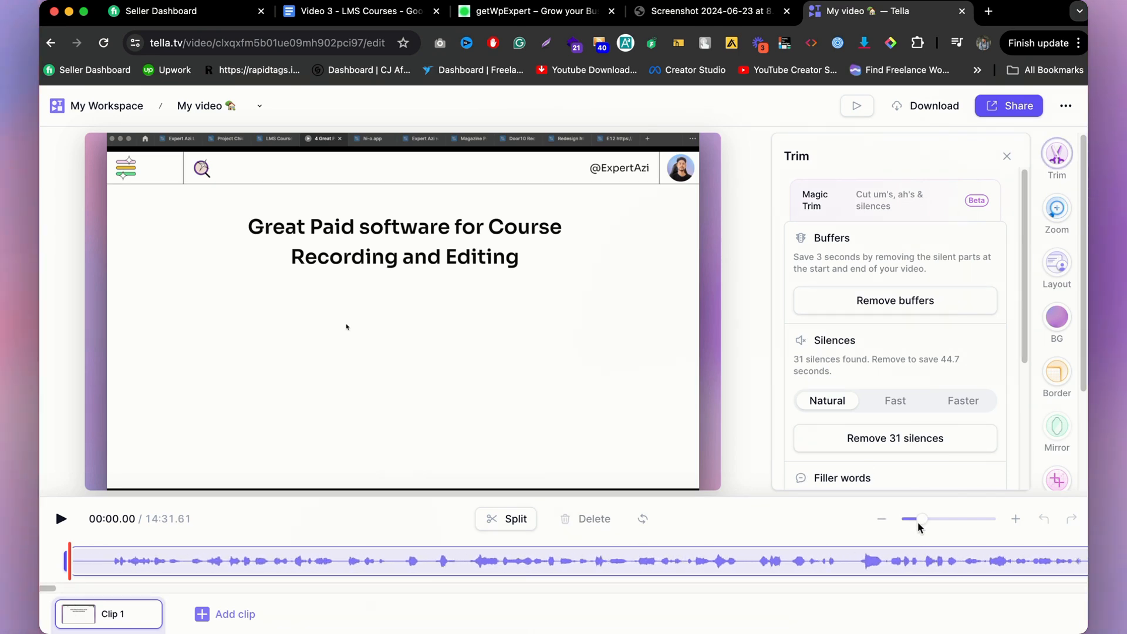
pyautogui.click(763, 561)
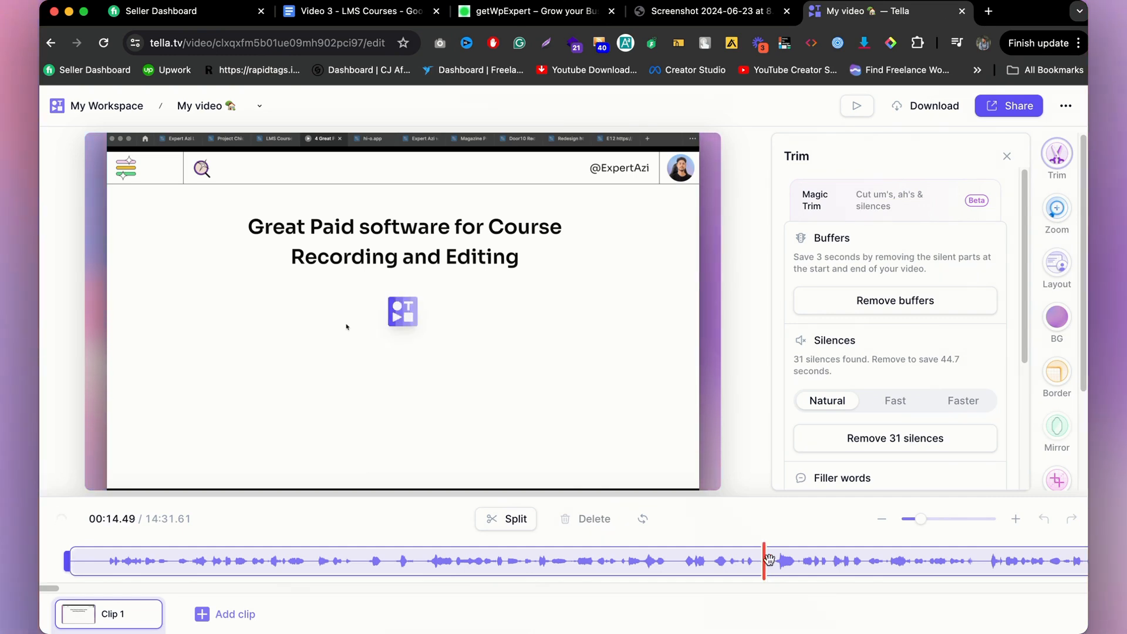
pyautogui.press('space')
pyautogui.press('space')
pyautogui.moveTo(920, 520); pyautogui.dragTo(913, 521)
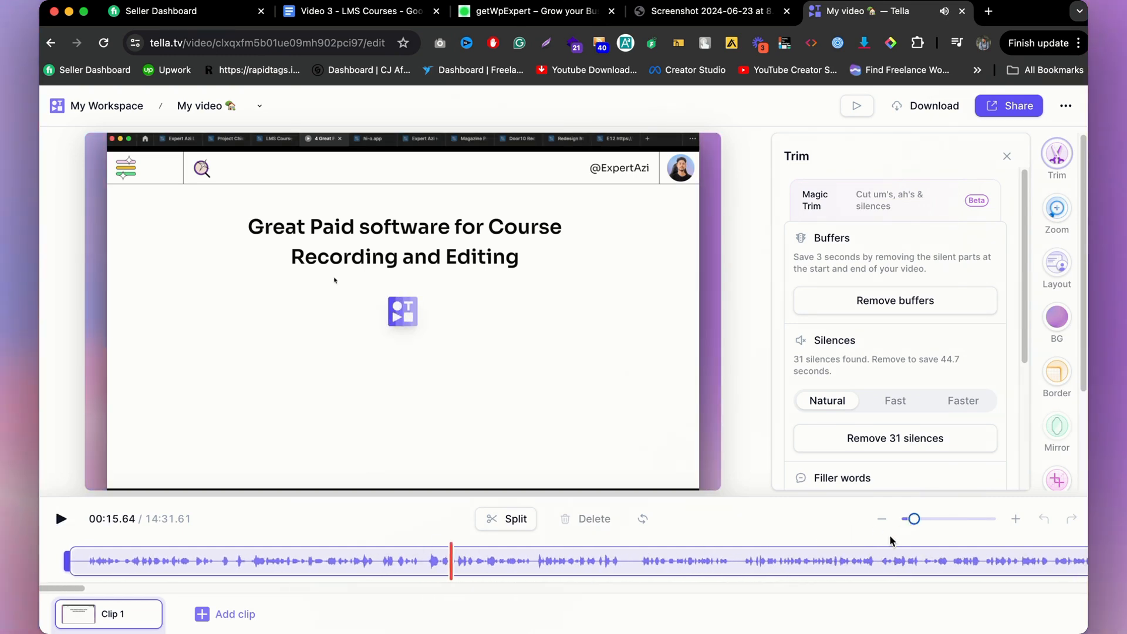
# - Split Clip 1 at about 22.51 and 23.27 seconds and delete the short pause between the cuts
pyautogui.click(621, 557)
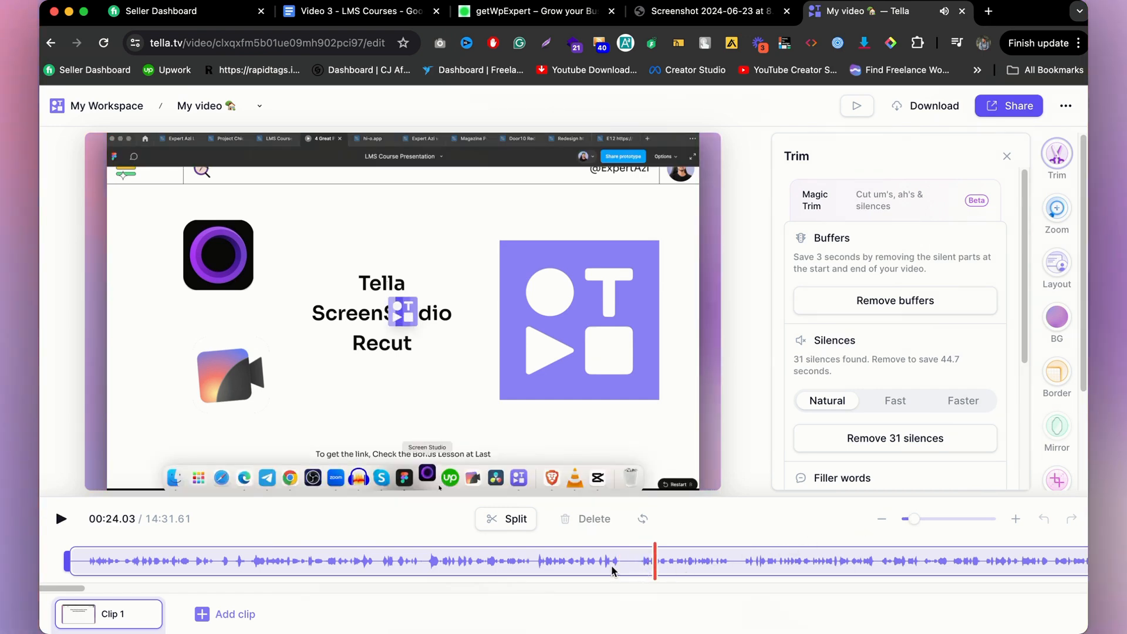
pyautogui.click(625, 555)
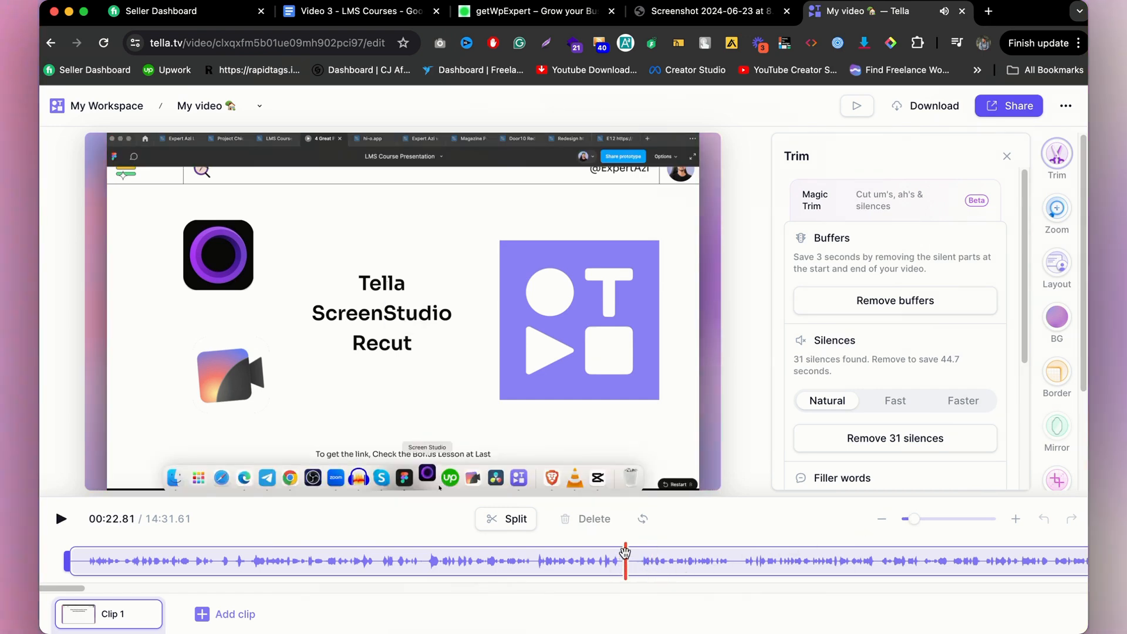
pyautogui.click(1057, 156)
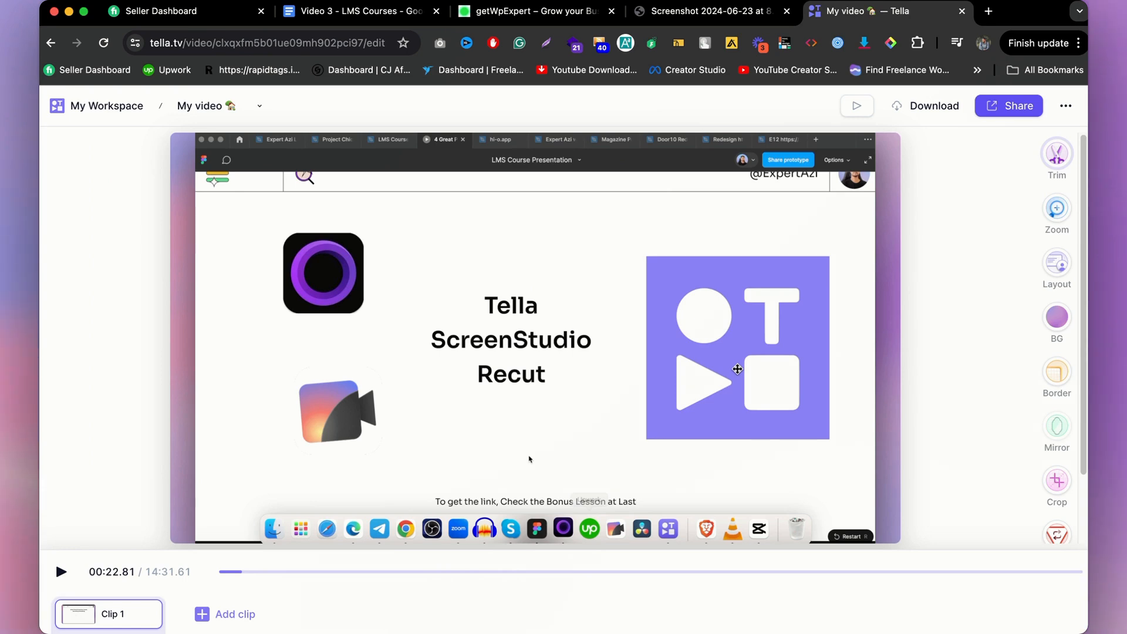
pyautogui.click(1056, 155)
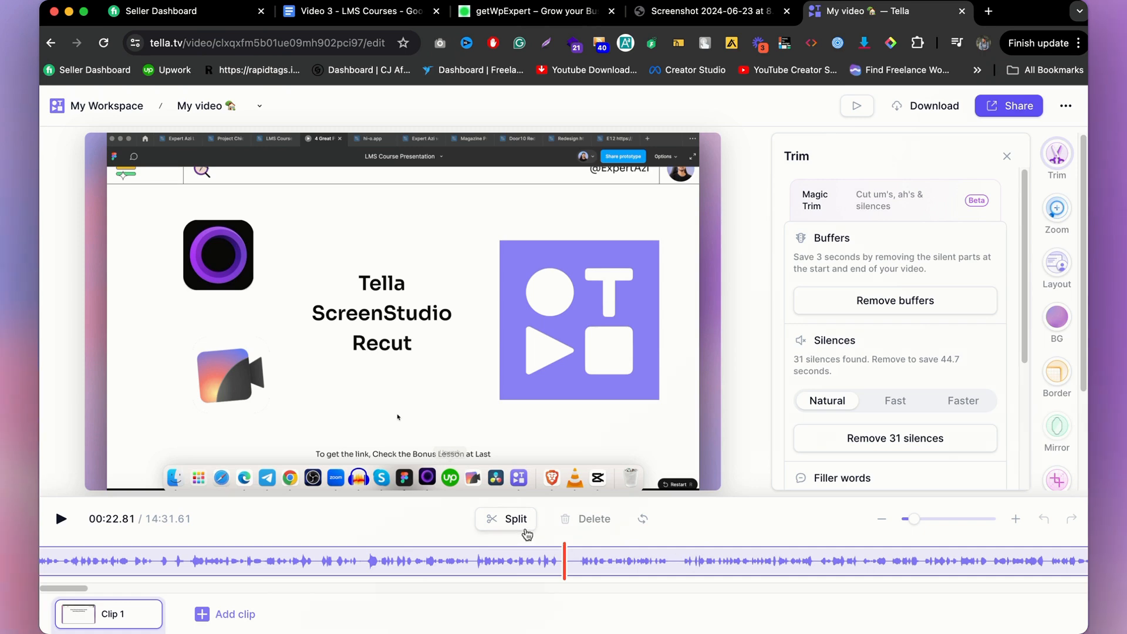
pyautogui.click(556, 569)
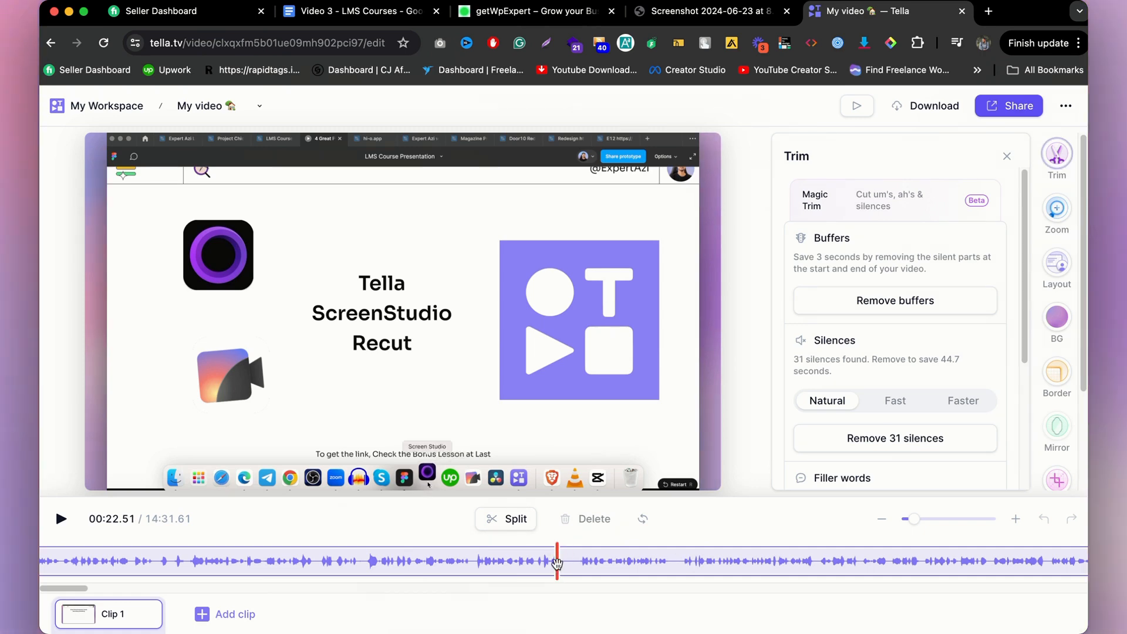
pyautogui.click(576, 567)
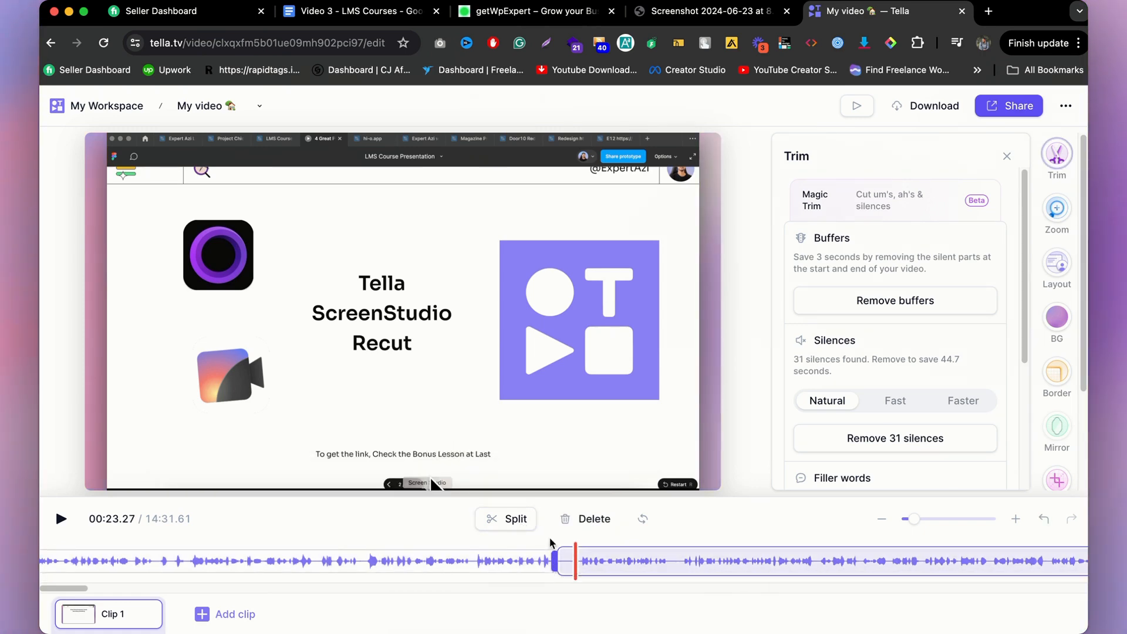
pyautogui.click(527, 524)
pyautogui.press('Delete')
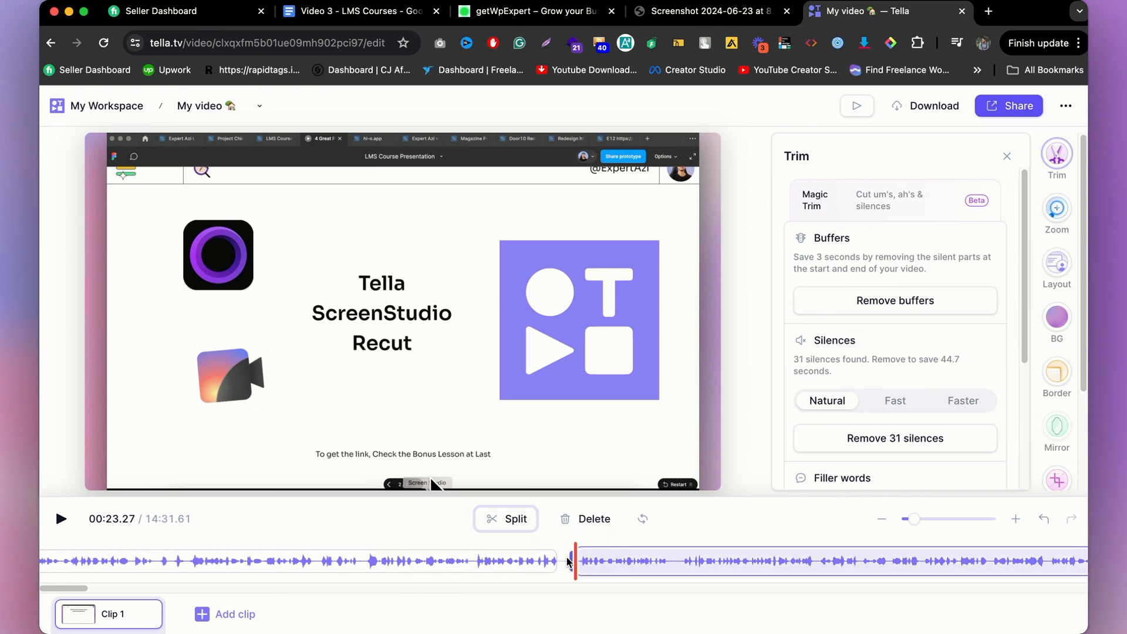
# - Split Clip 1 at about 1:19.86 and 1:32.58 and delete the nearly silent section between the cuts
pyautogui.moveTo(914, 518); pyautogui.dragTo(907, 519)
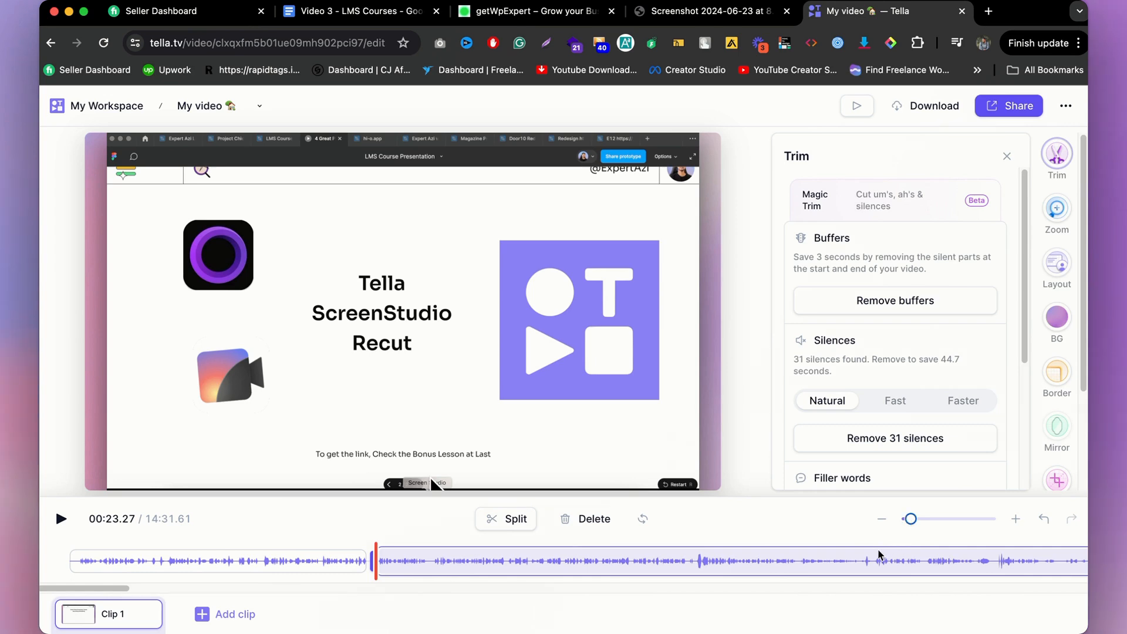
pyautogui.click(866, 561)
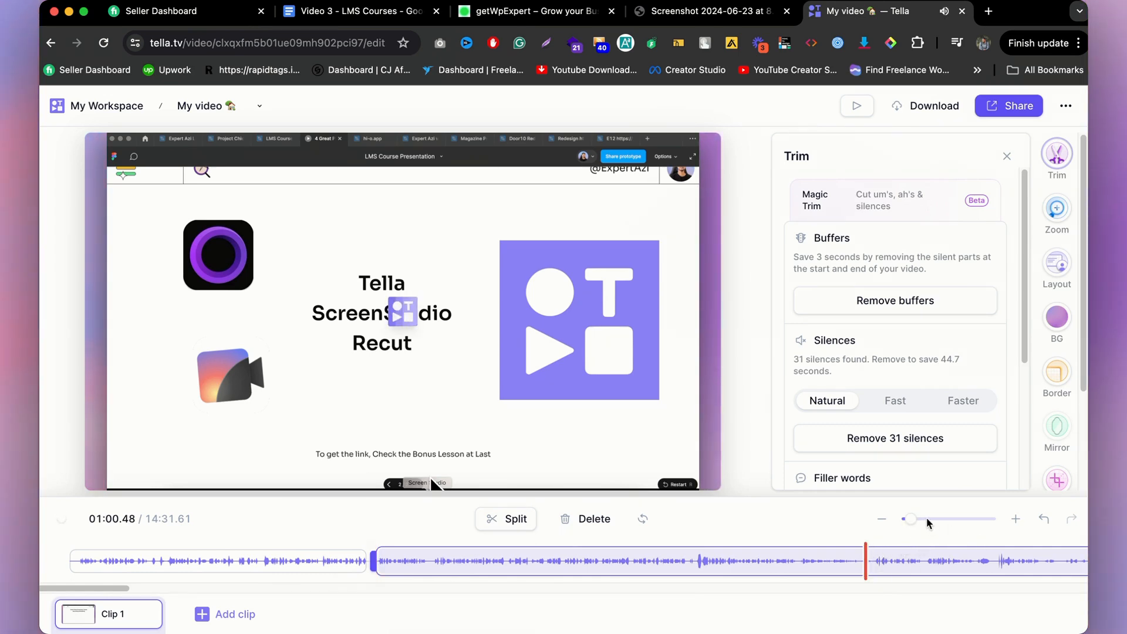
pyautogui.click(104, 516)
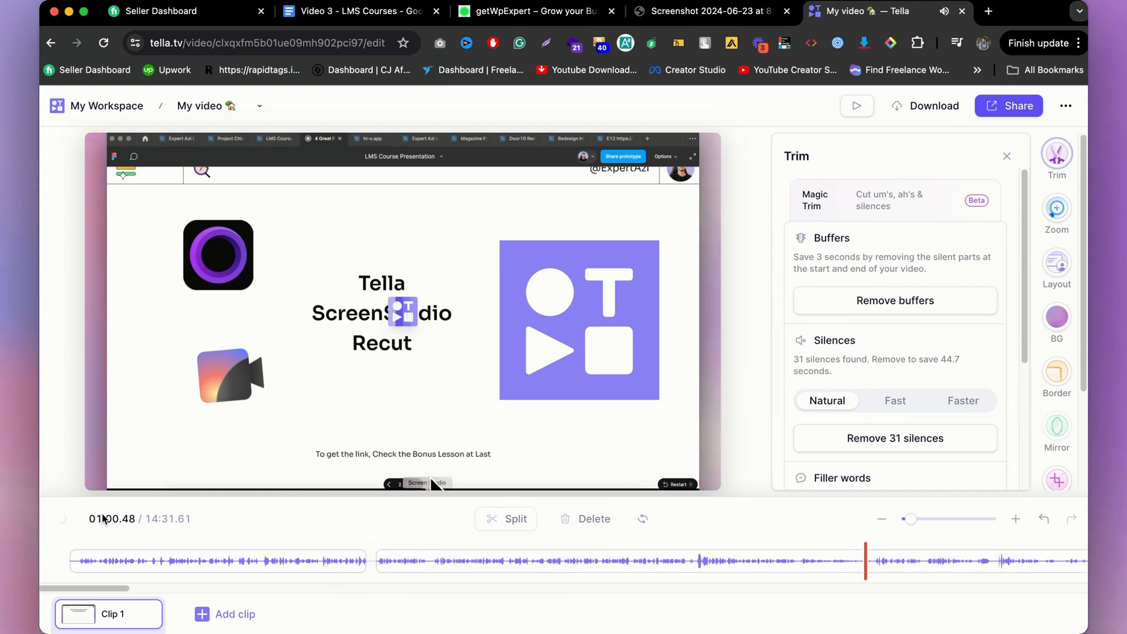
pyautogui.press('space')
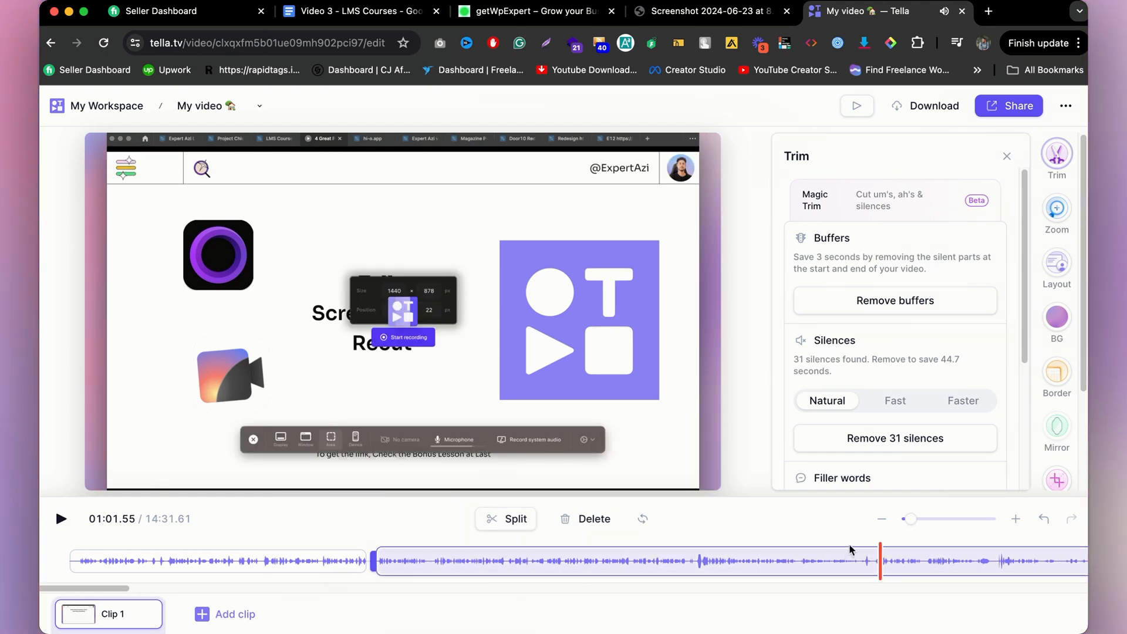
pyautogui.moveTo(911, 519); pyautogui.dragTo(904, 520)
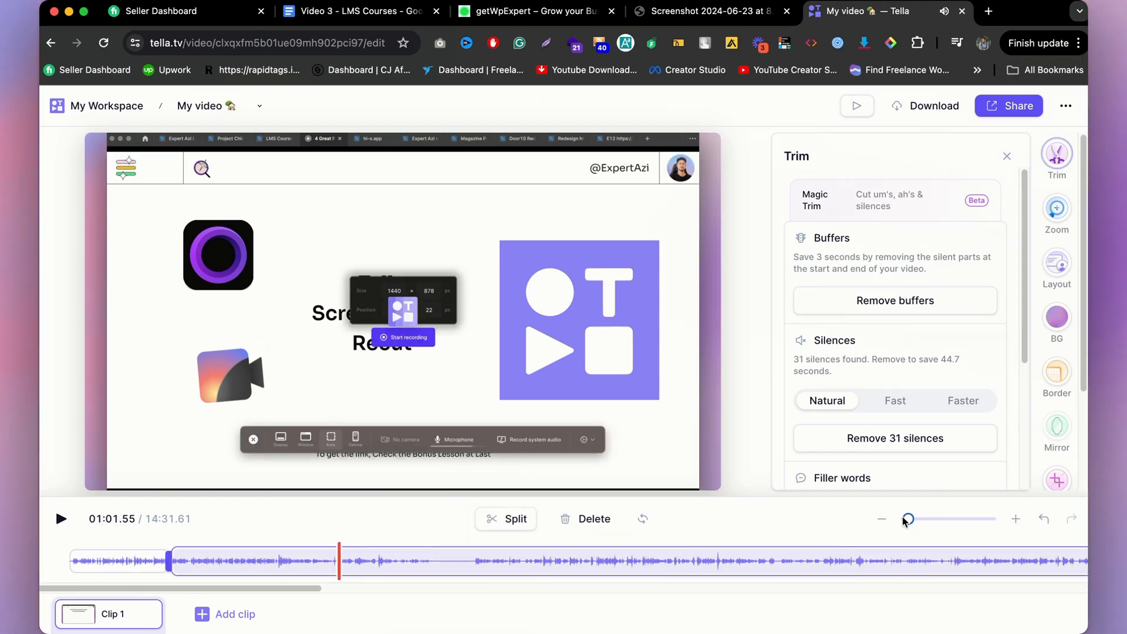
pyautogui.click(430, 563)
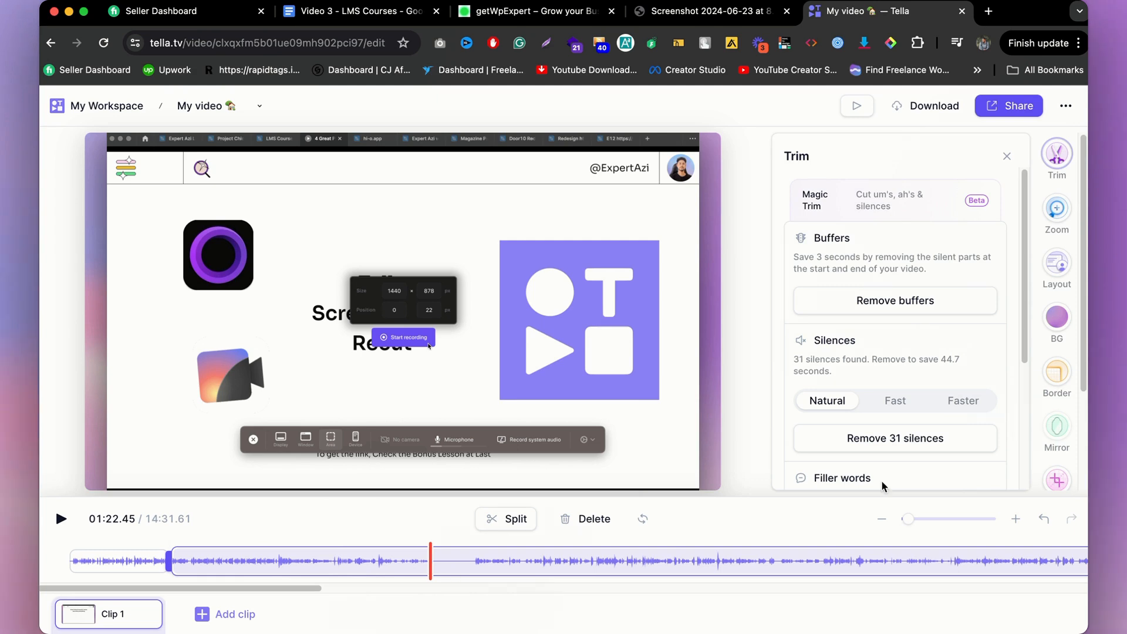
pyautogui.moveTo(906, 526); pyautogui.dragTo(915, 522)
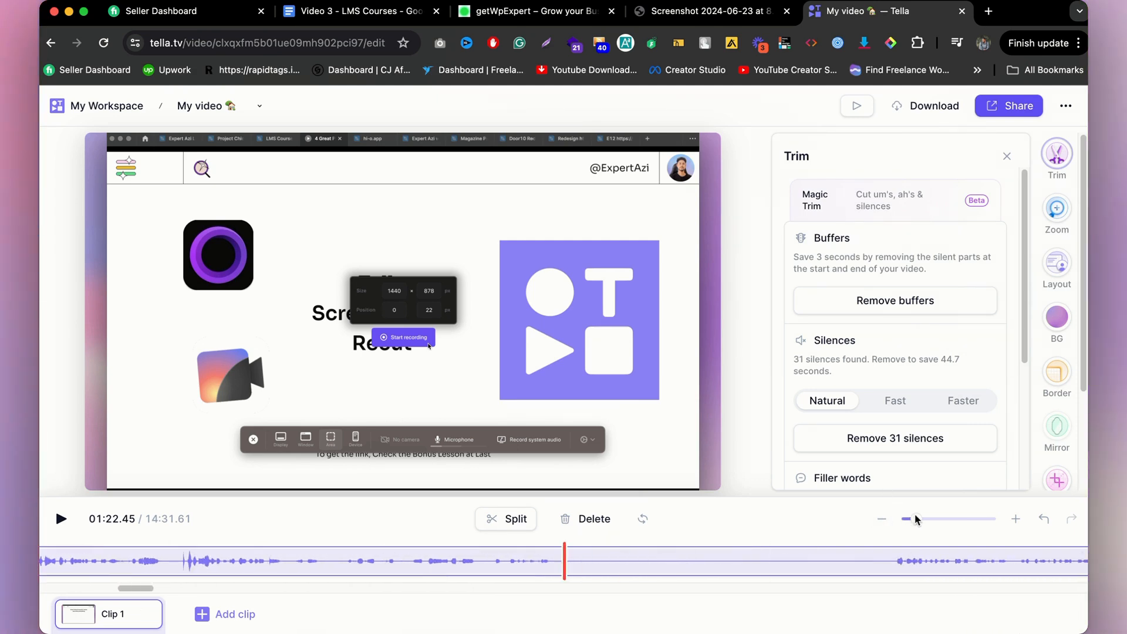
pyautogui.click(498, 555)
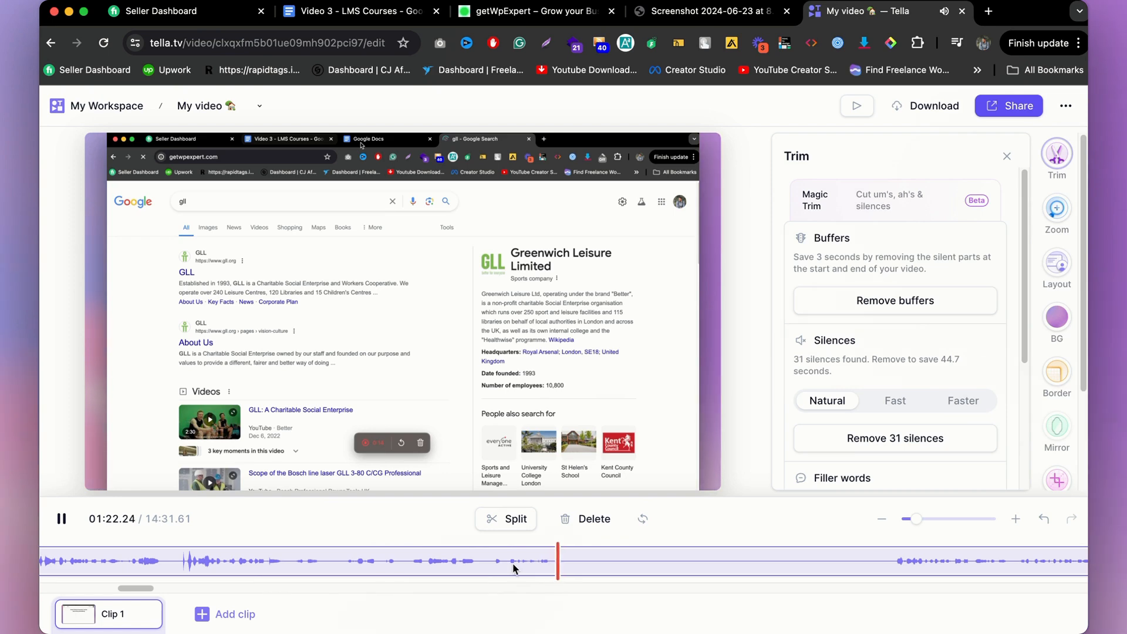
pyautogui.click(480, 561)
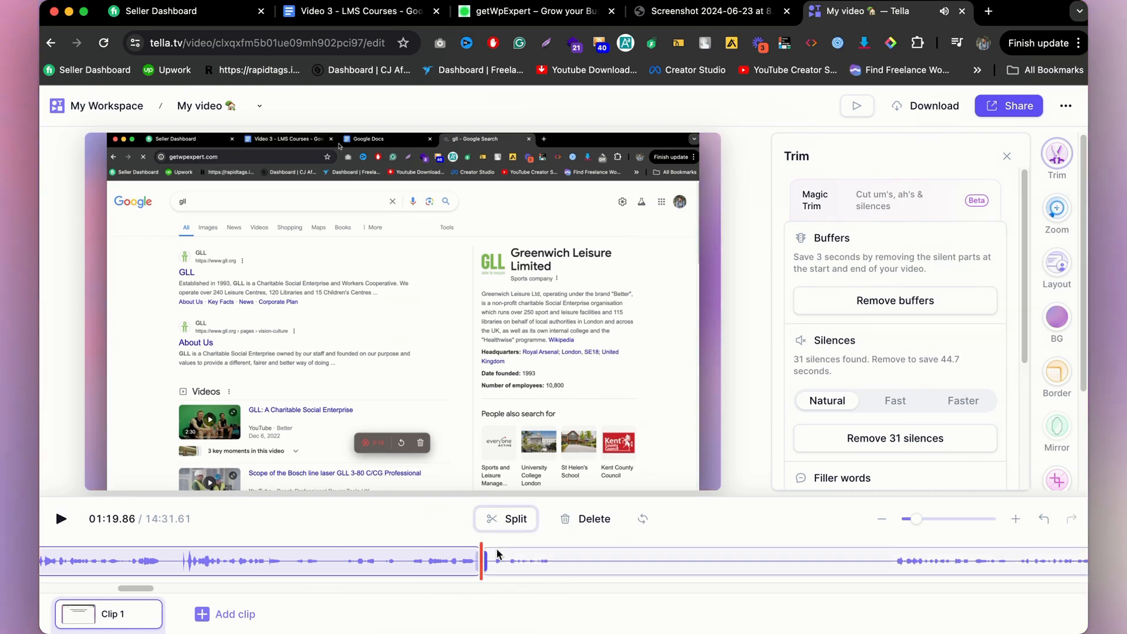
pyautogui.click(890, 564)
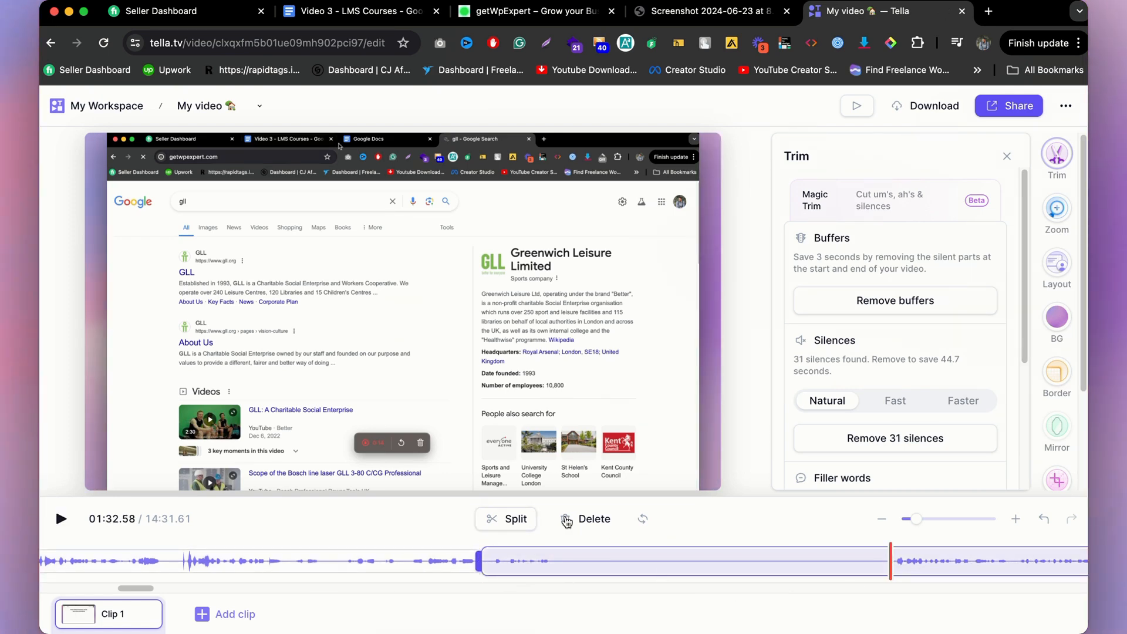
pyautogui.click(506, 528)
pyautogui.press('Delete')
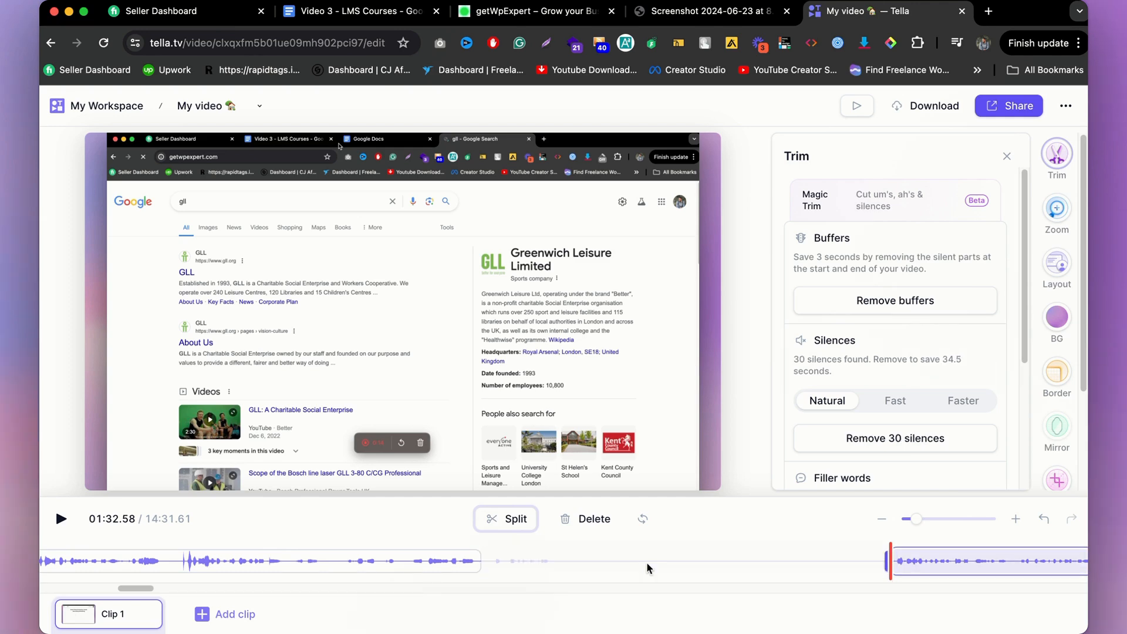
# - Split Clip 1 at about 1:43.19 and 1:44.21 and delete the short gap between the cuts
pyautogui.moveTo(919, 520); pyautogui.dragTo(915, 518)
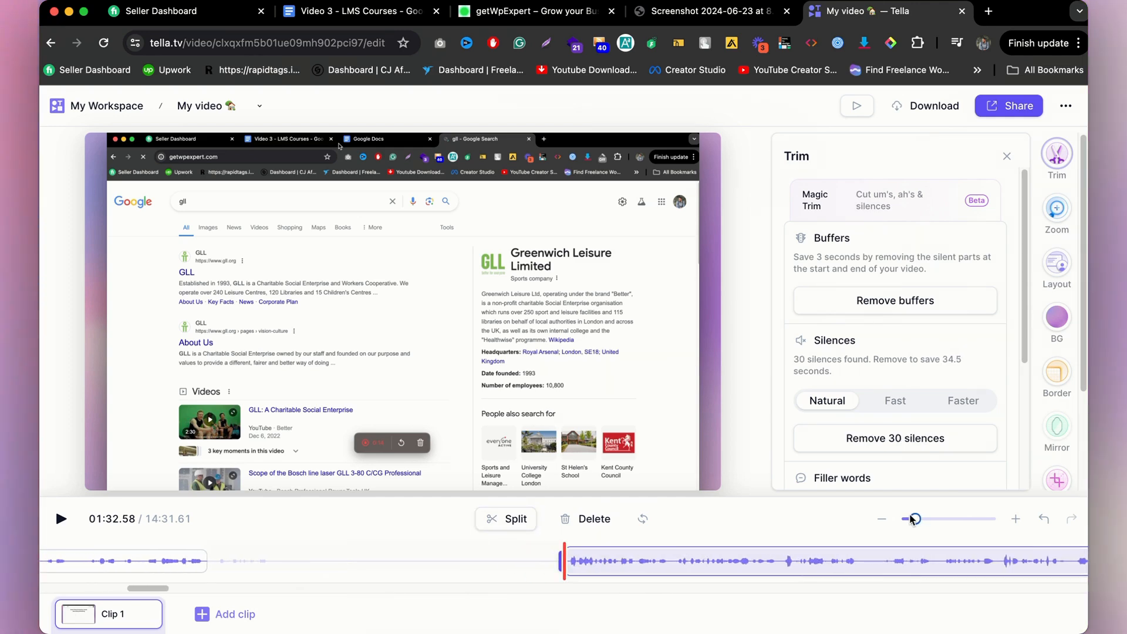
pyautogui.click(862, 561)
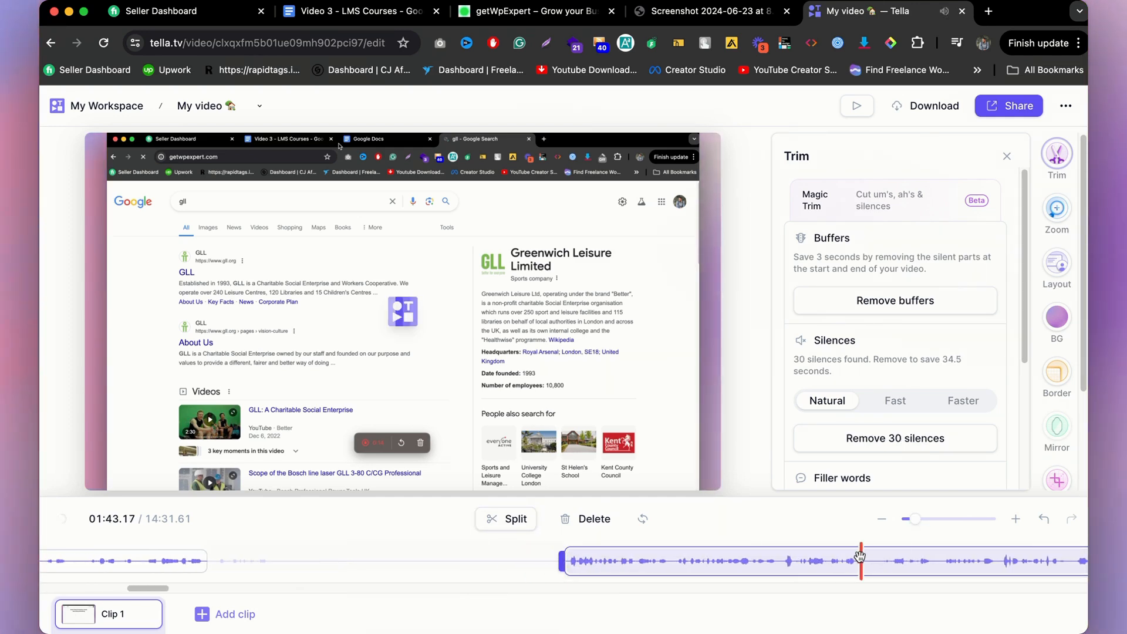
pyautogui.click(891, 562)
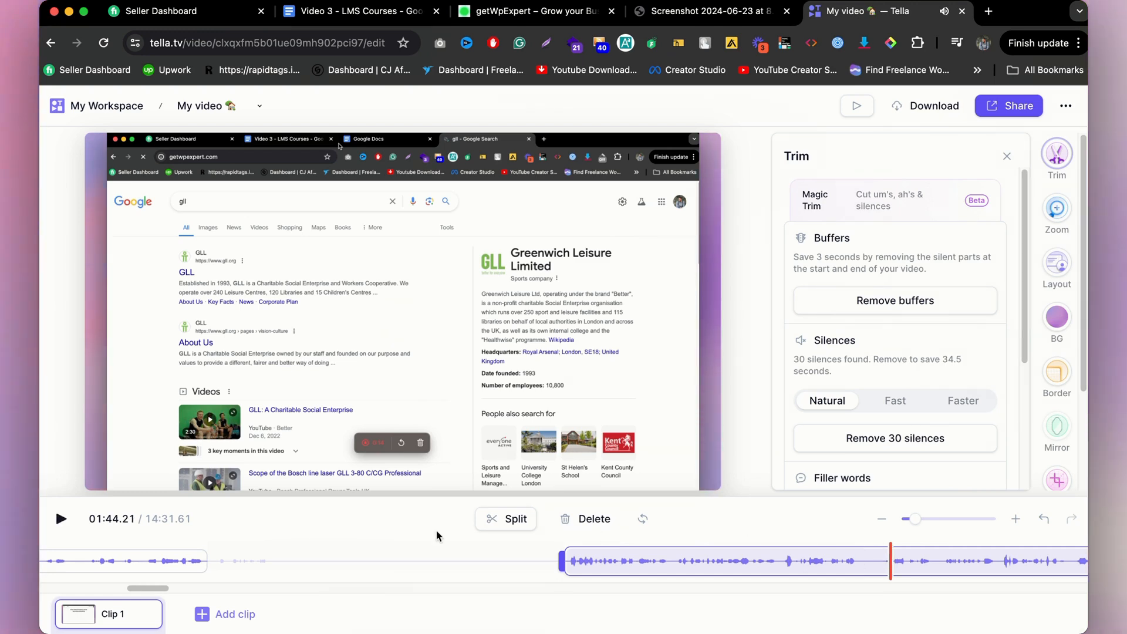
pyautogui.click(484, 527)
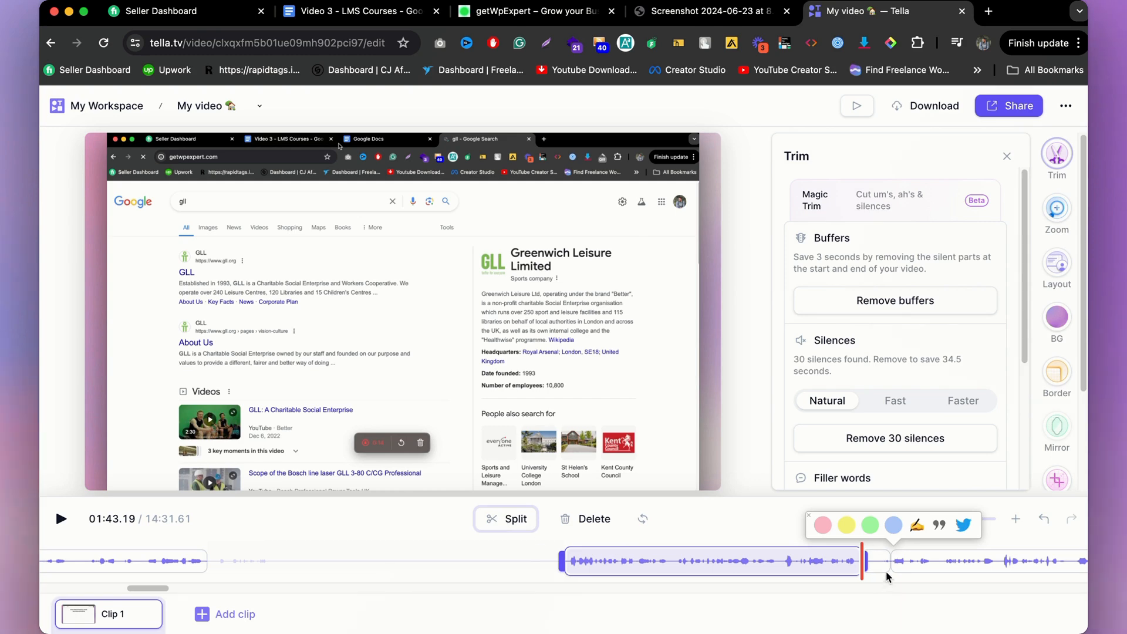
pyautogui.click(880, 562)
pyautogui.press('Delete')
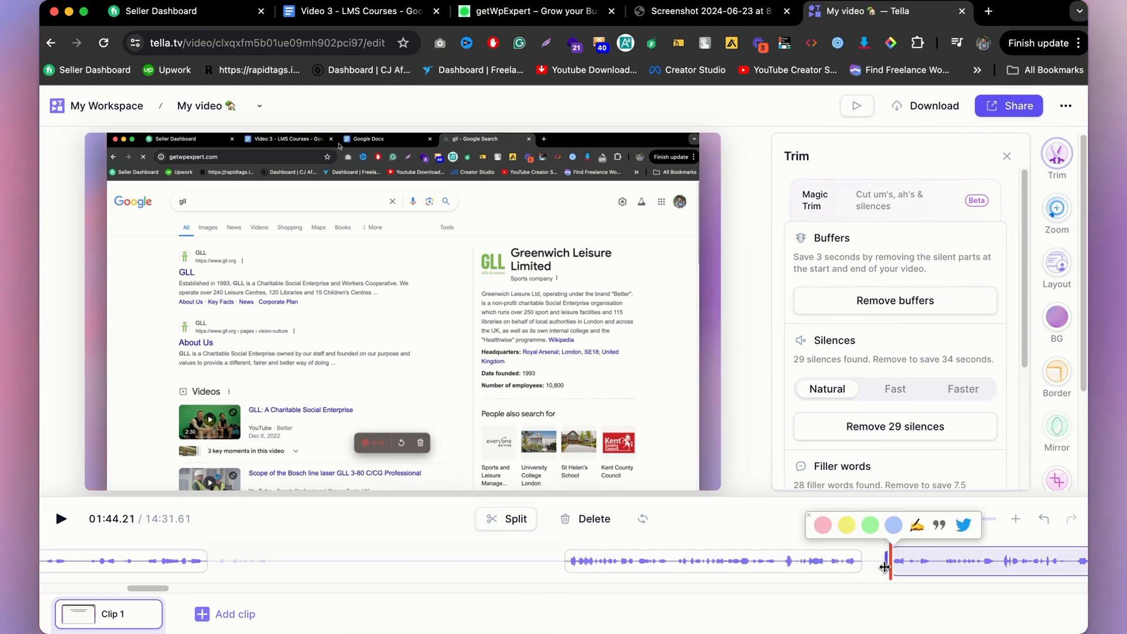
pyautogui.click(1014, 525)
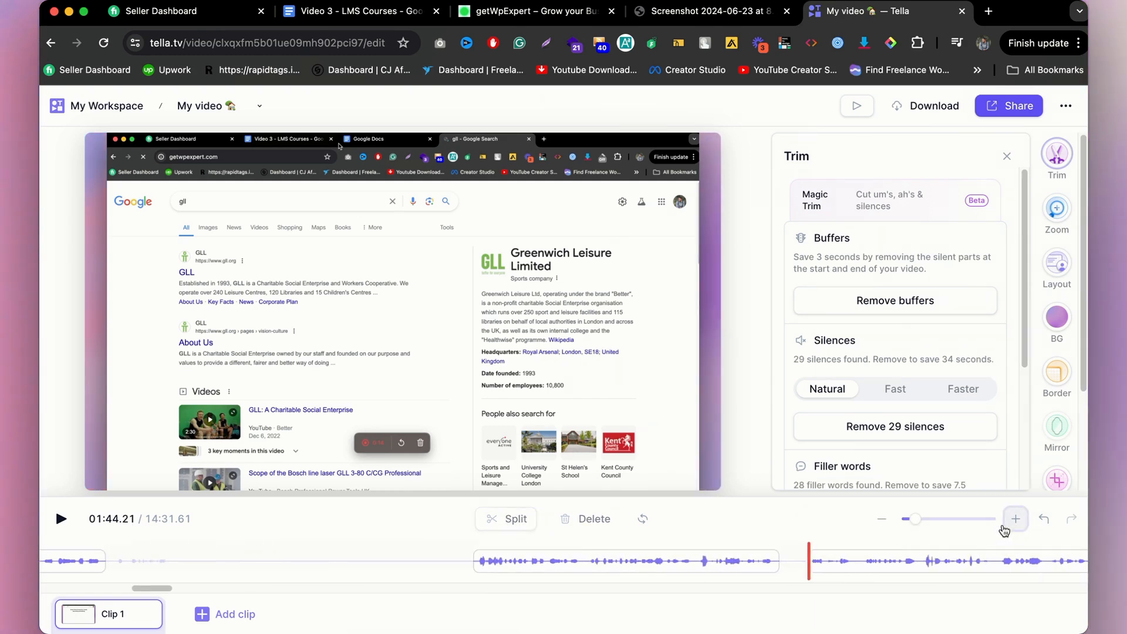
# - Split Clip 1 at about 7:30.11, where the waveform goes silent
pyautogui.click(884, 524)
pyautogui.click(882, 524)
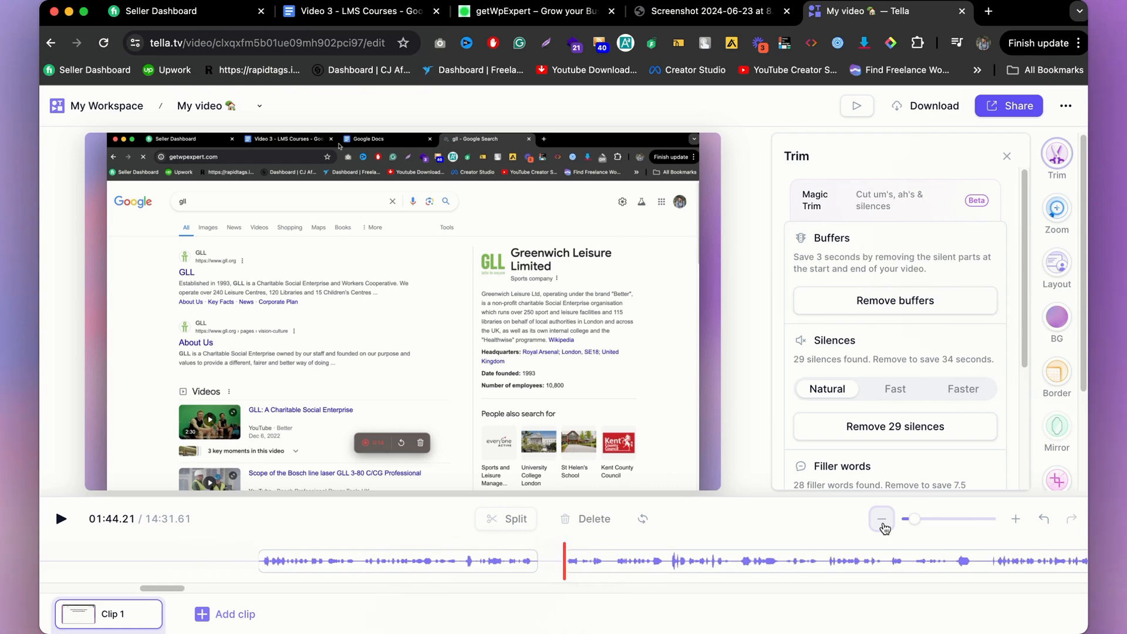
pyautogui.click(885, 529)
pyautogui.click(885, 529)
pyautogui.click(884, 530)
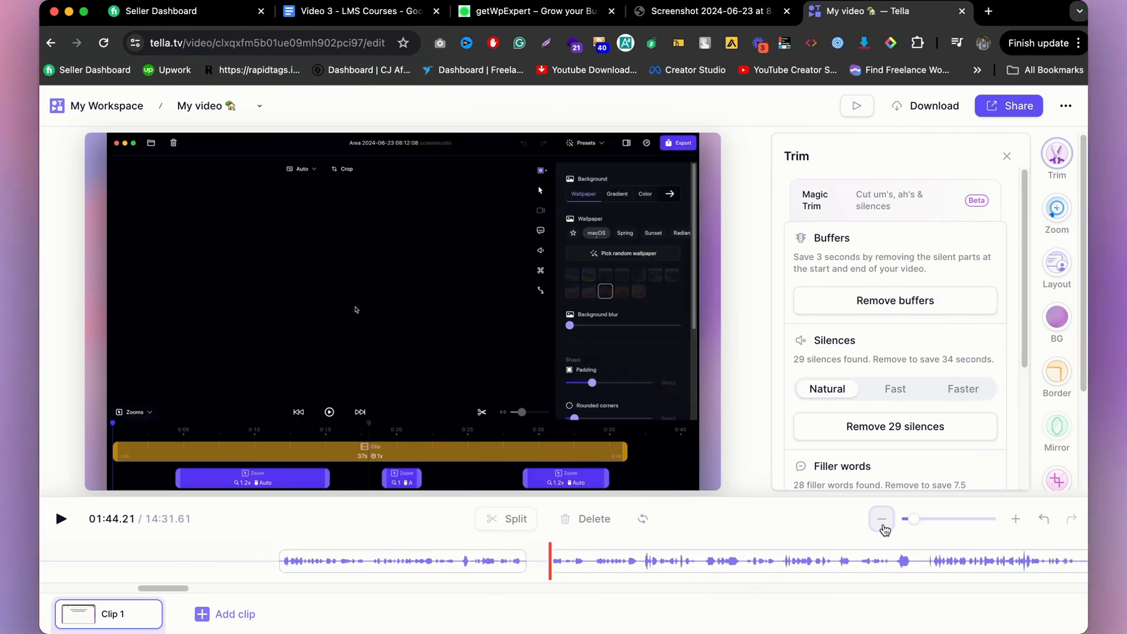
pyautogui.click(885, 528)
pyautogui.click(885, 529)
pyautogui.click(884, 529)
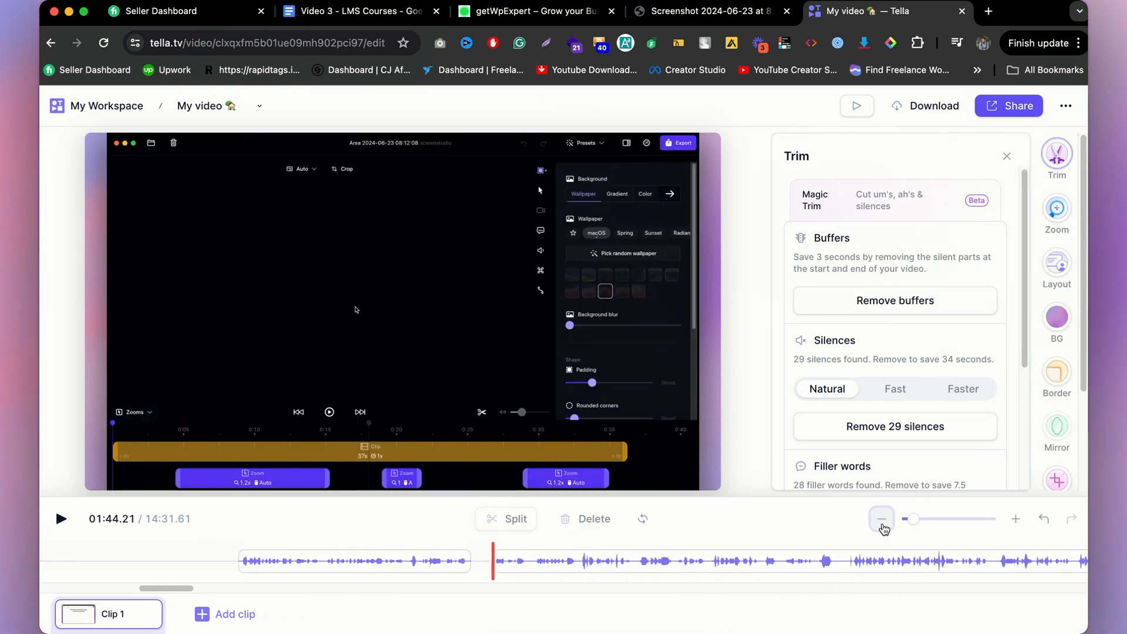
pyautogui.click(883, 524)
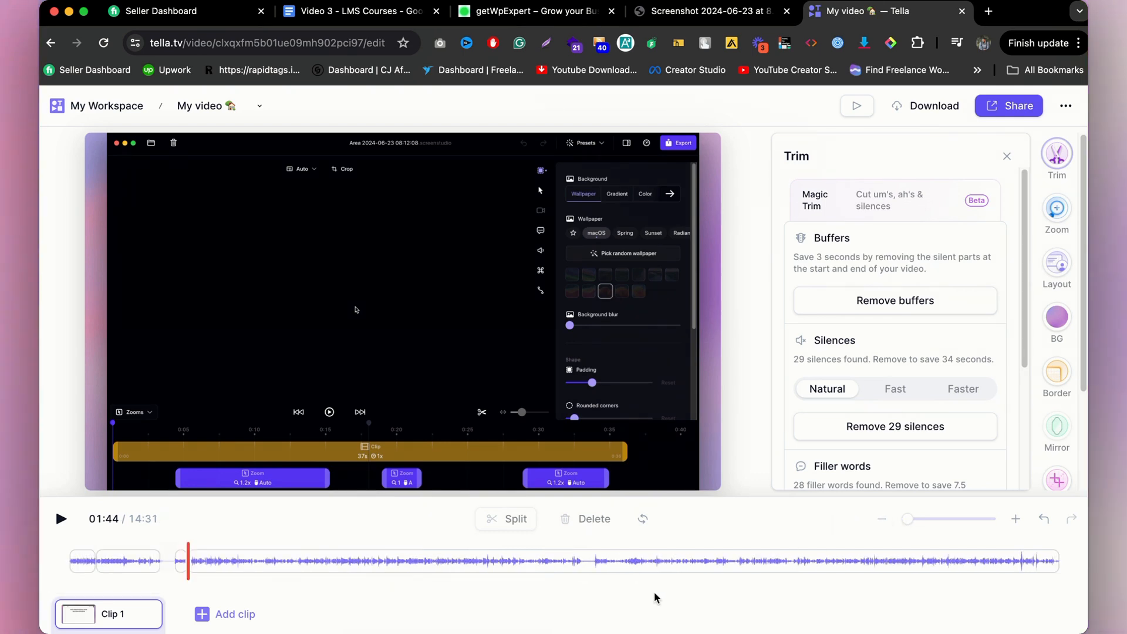
pyautogui.click(583, 561)
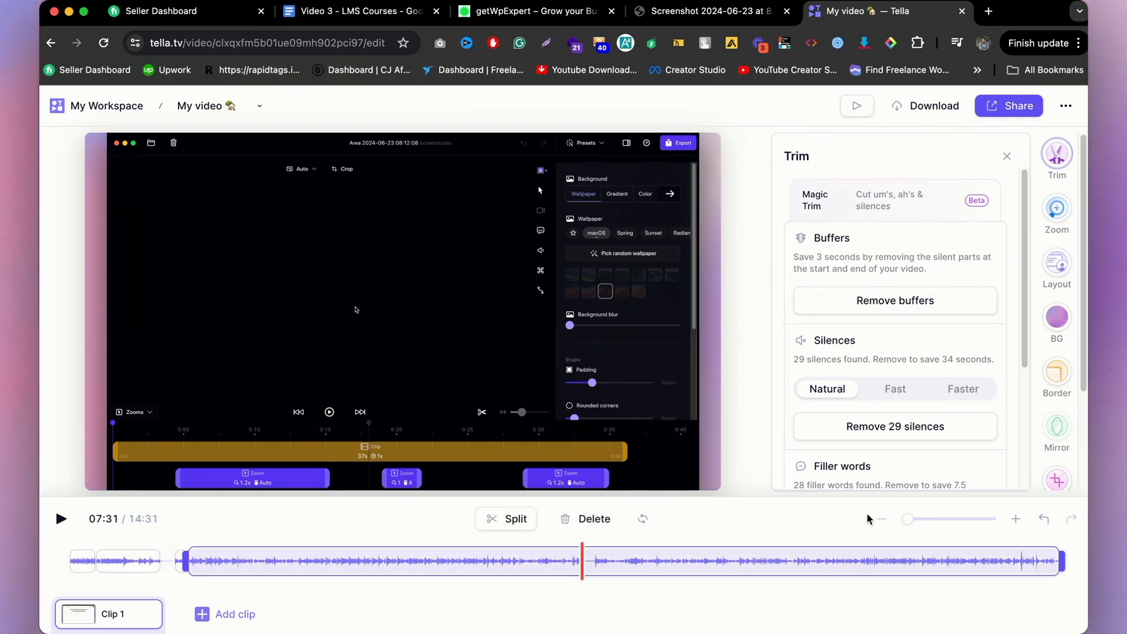
pyautogui.moveTo(907, 520); pyautogui.dragTo(916, 524)
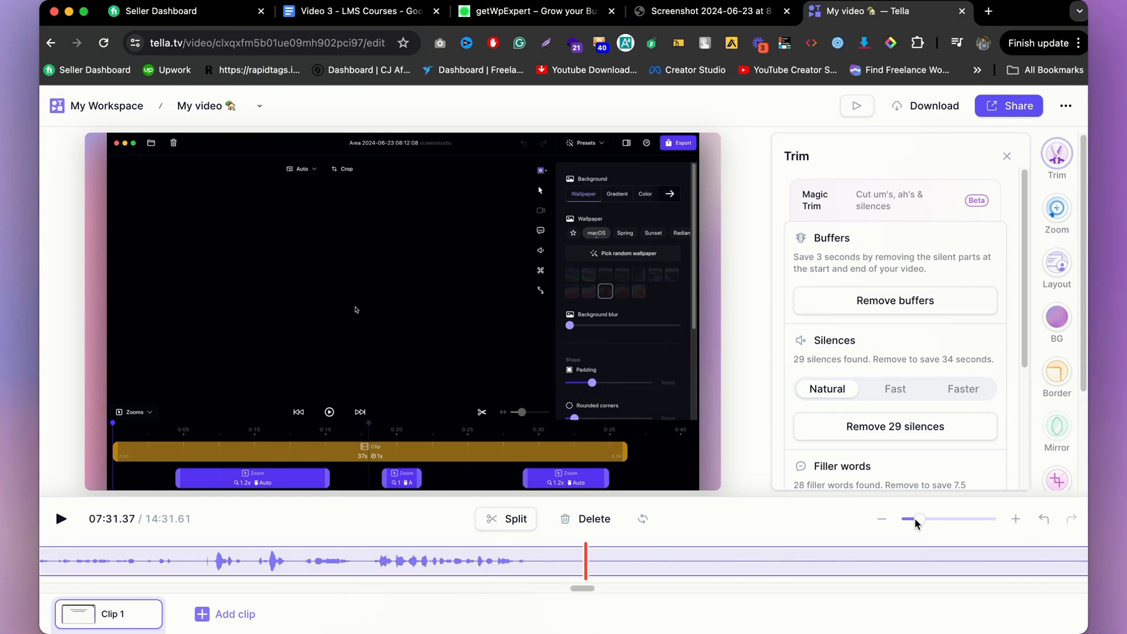
pyautogui.click(434, 565)
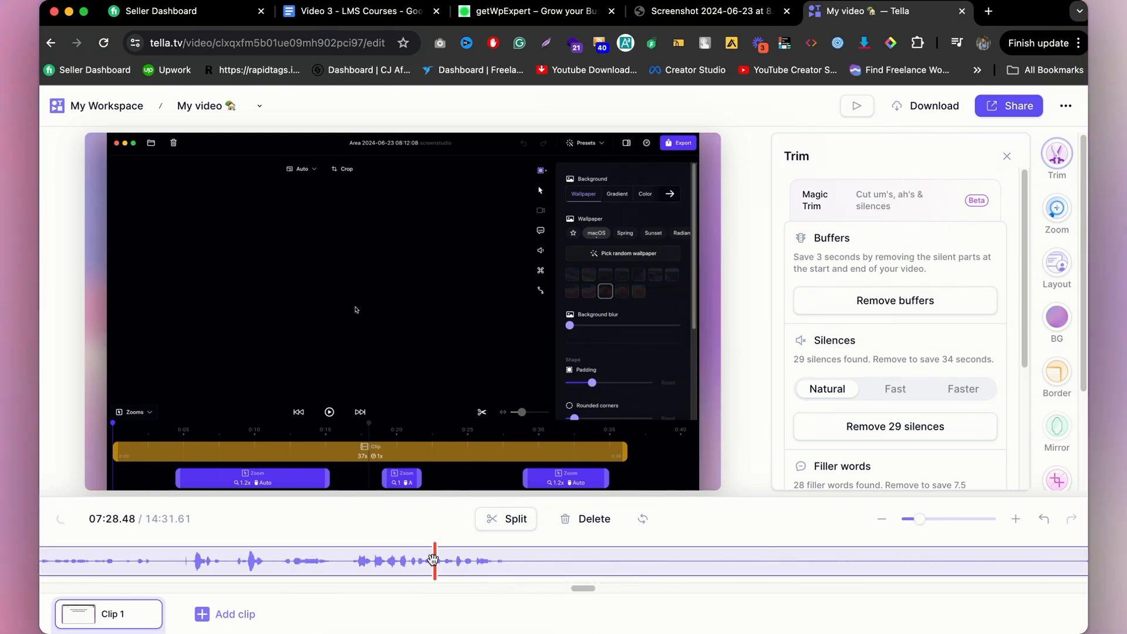
pyautogui.moveTo(919, 519); pyautogui.dragTo(915, 520)
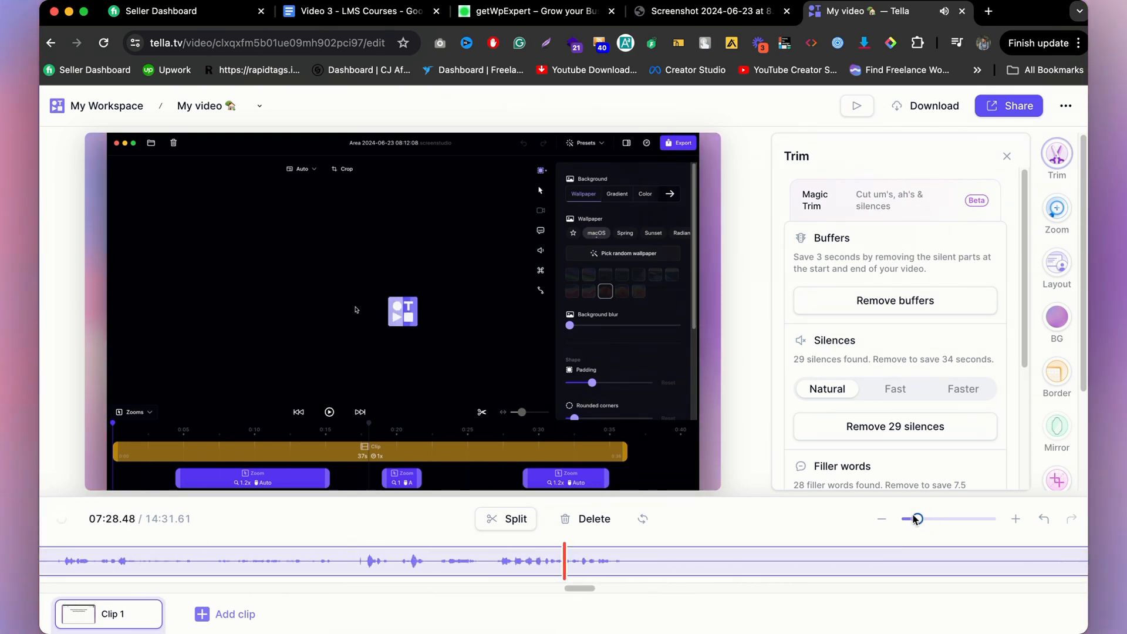
pyautogui.click(623, 561)
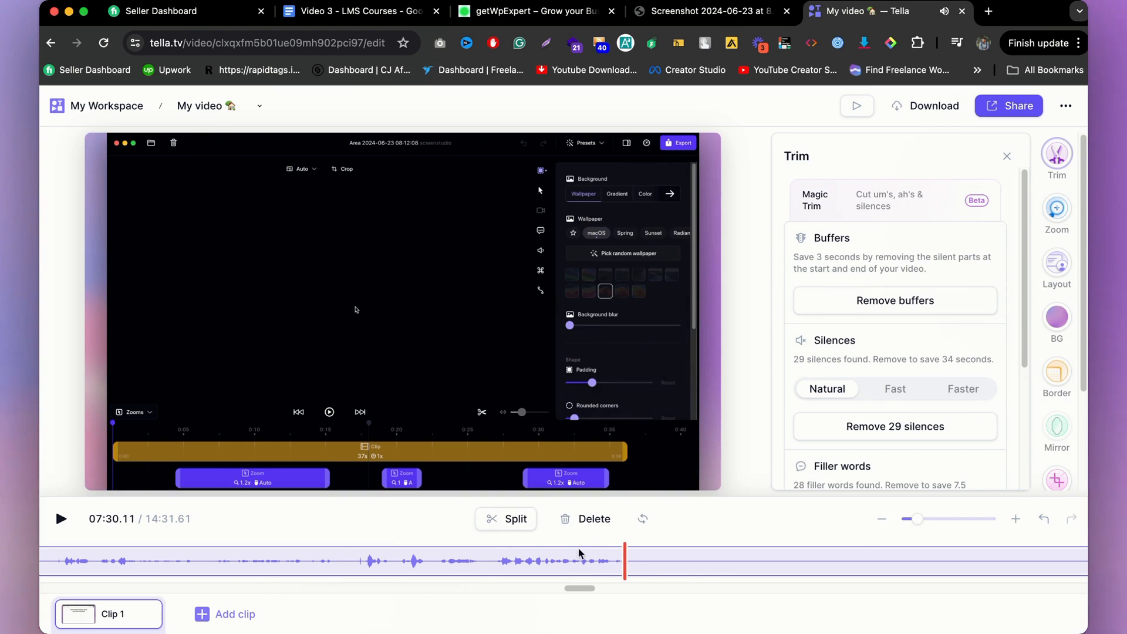
pyautogui.click(511, 519)
# - Split Clip 1 again at about 7:42.96, where speech resumes, and delete the silent section before it
pyautogui.moveTo(920, 519); pyautogui.dragTo(890, 516)
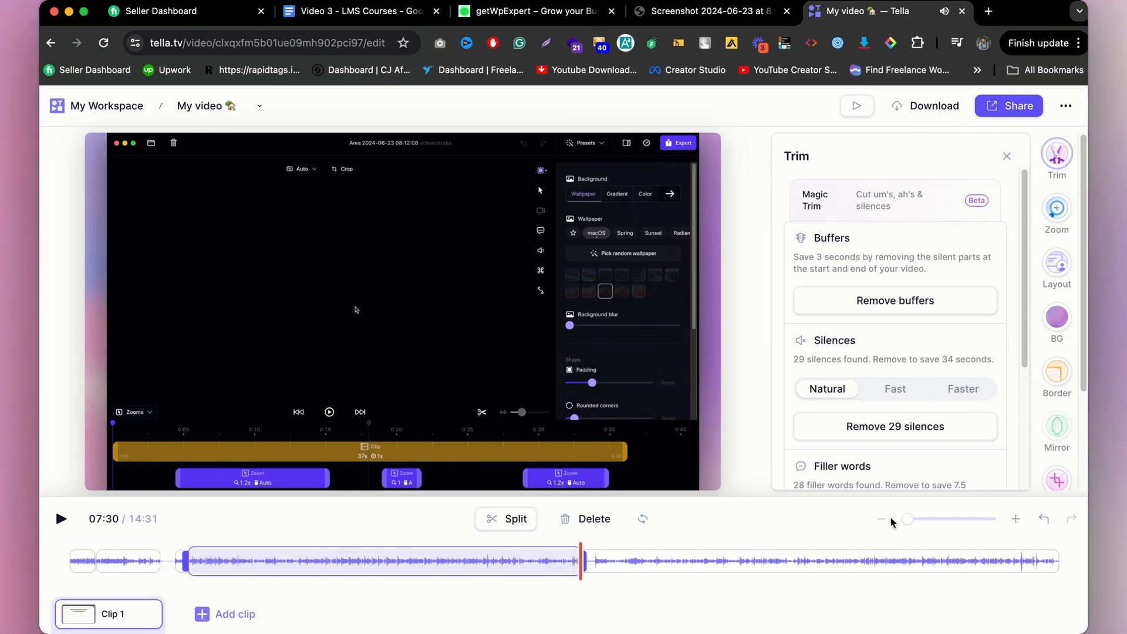
pyautogui.click(917, 519)
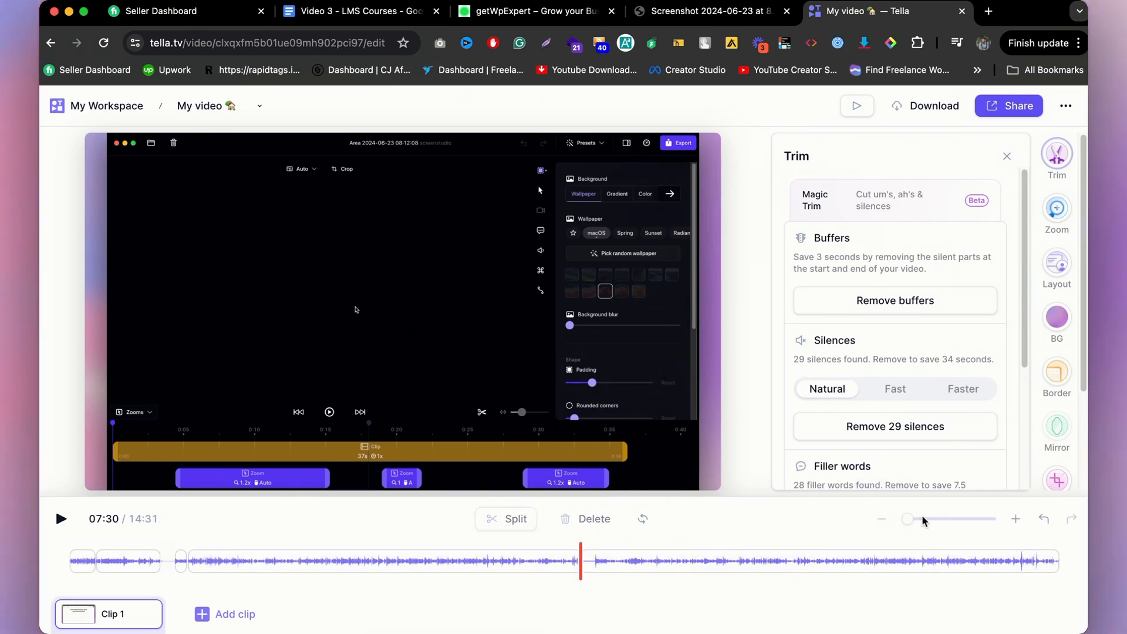
pyautogui.click(922, 520)
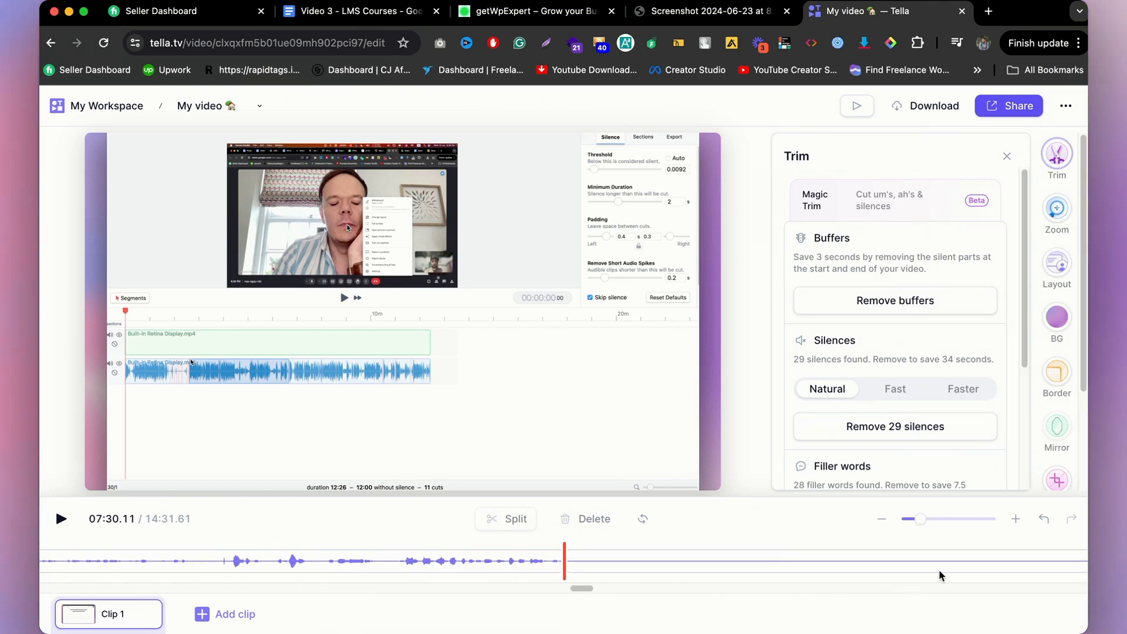
pyautogui.click(970, 562)
pyautogui.click(1057, 557)
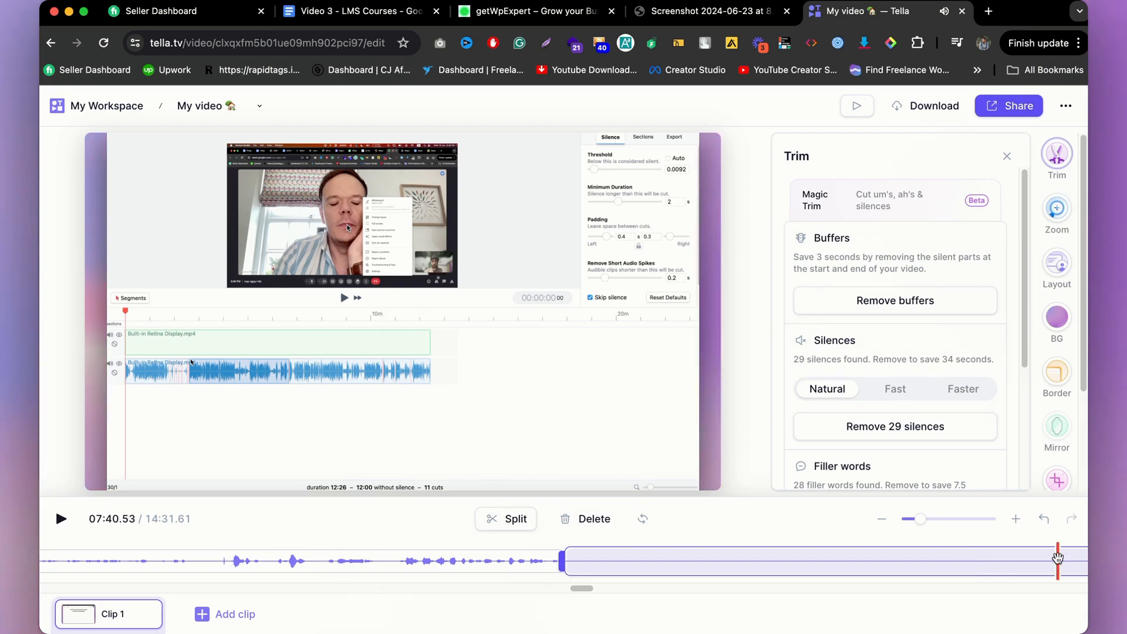
pyautogui.click(1077, 558)
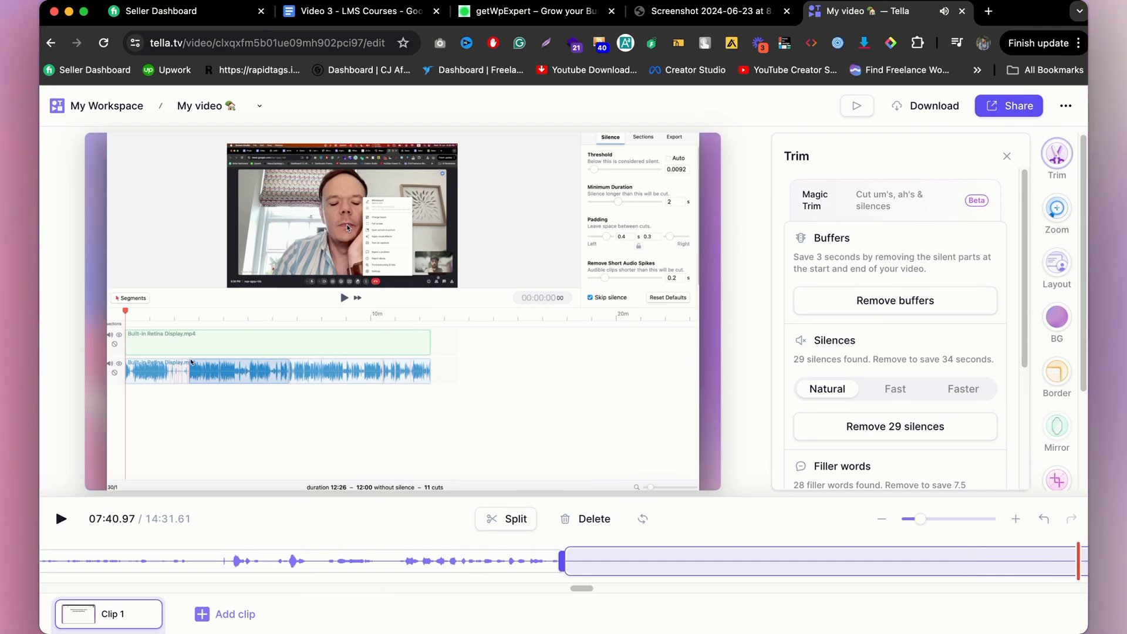
pyautogui.moveTo(581, 588); pyautogui.dragTo(586, 588)
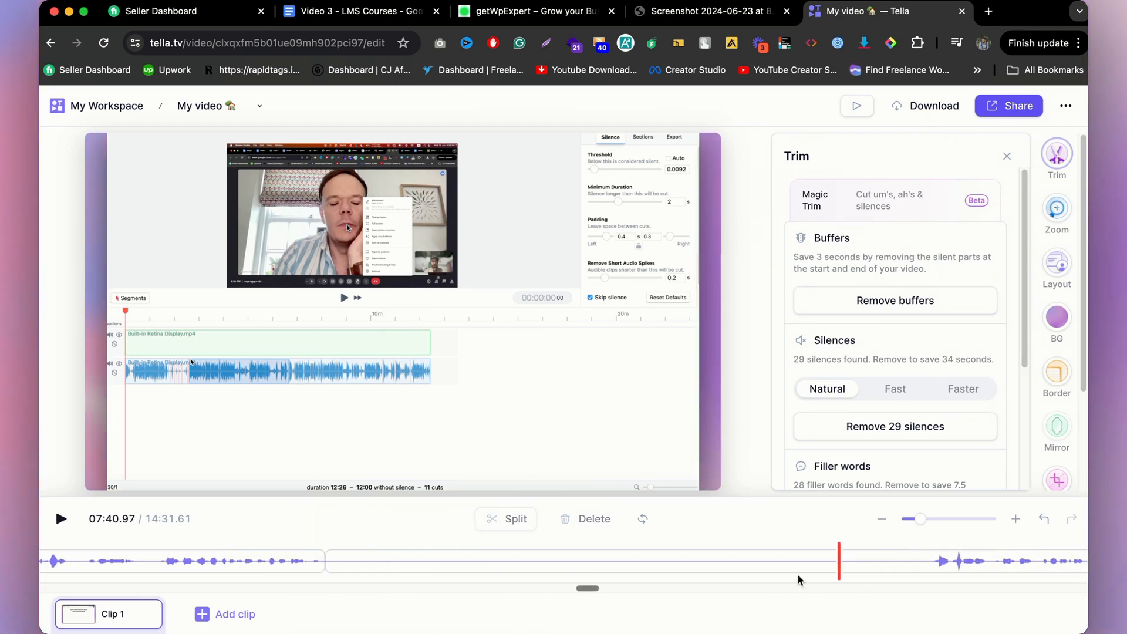
pyautogui.click(933, 561)
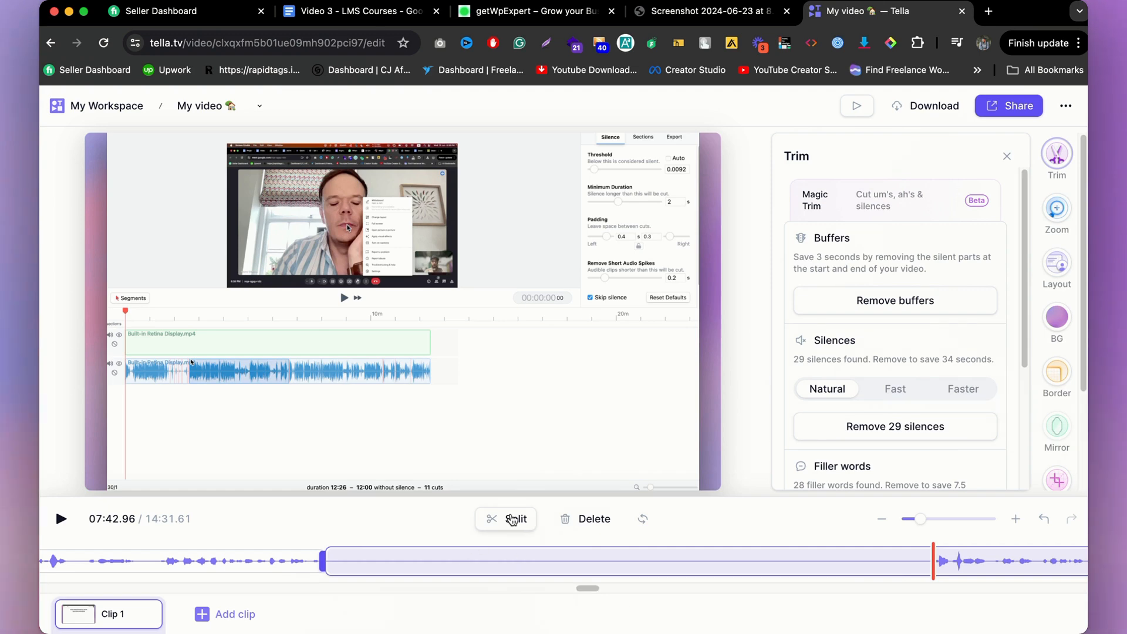
pyautogui.press('BackSpace')
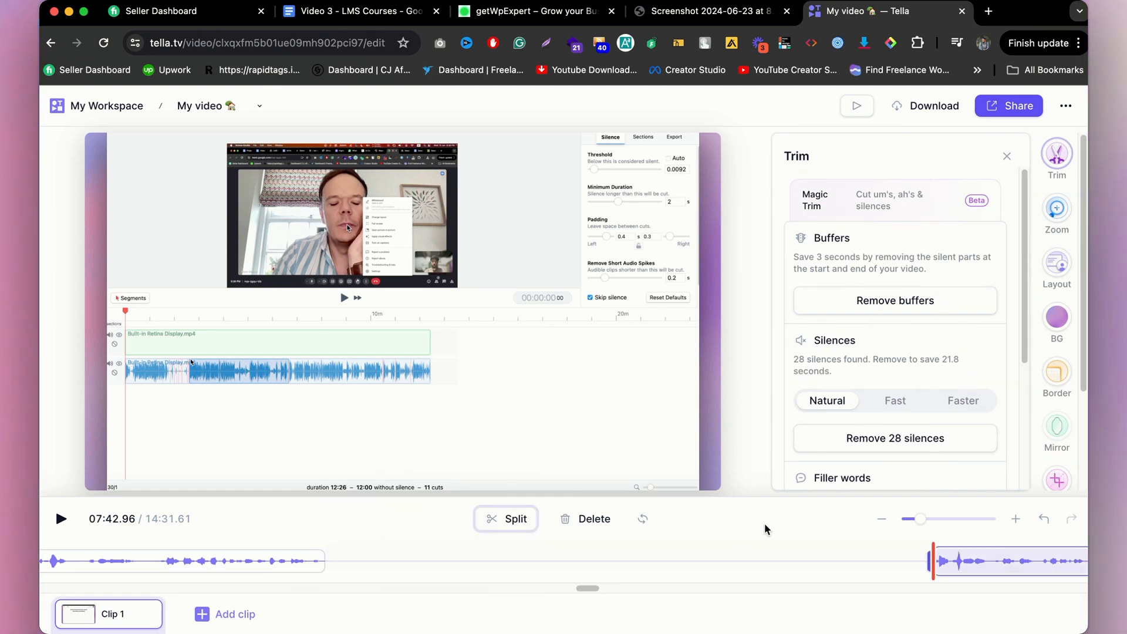
pyautogui.moveTo(920, 519); pyautogui.dragTo(896, 518)
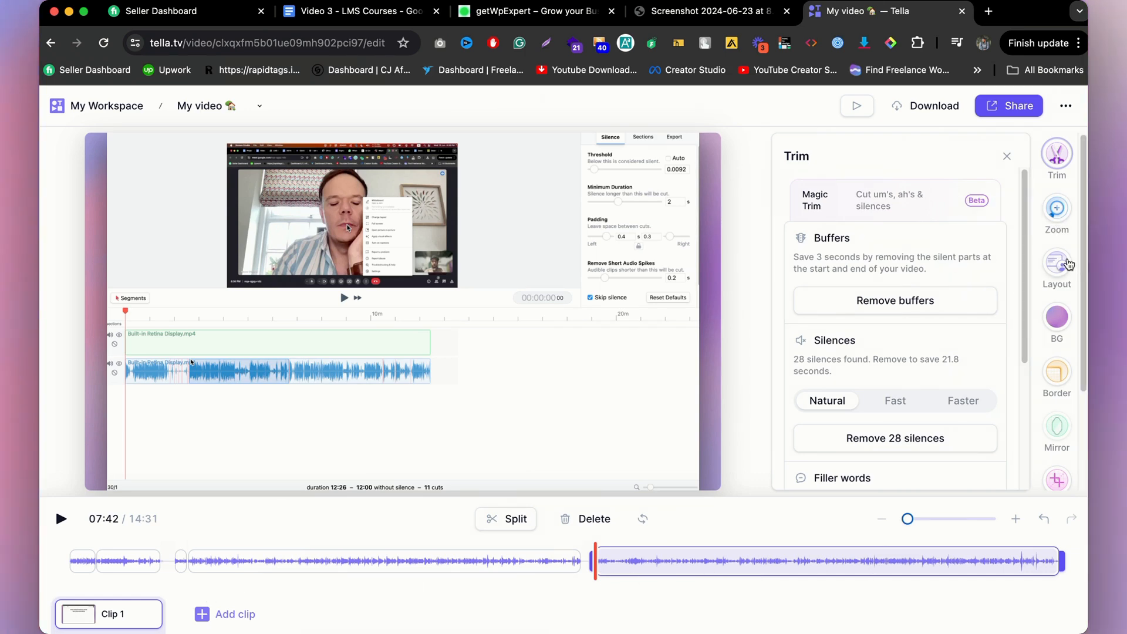
# - Examine the available Wide, Portrait and Square layouts for Clip 1, ending on the Wide options
pyautogui.click(1062, 276)
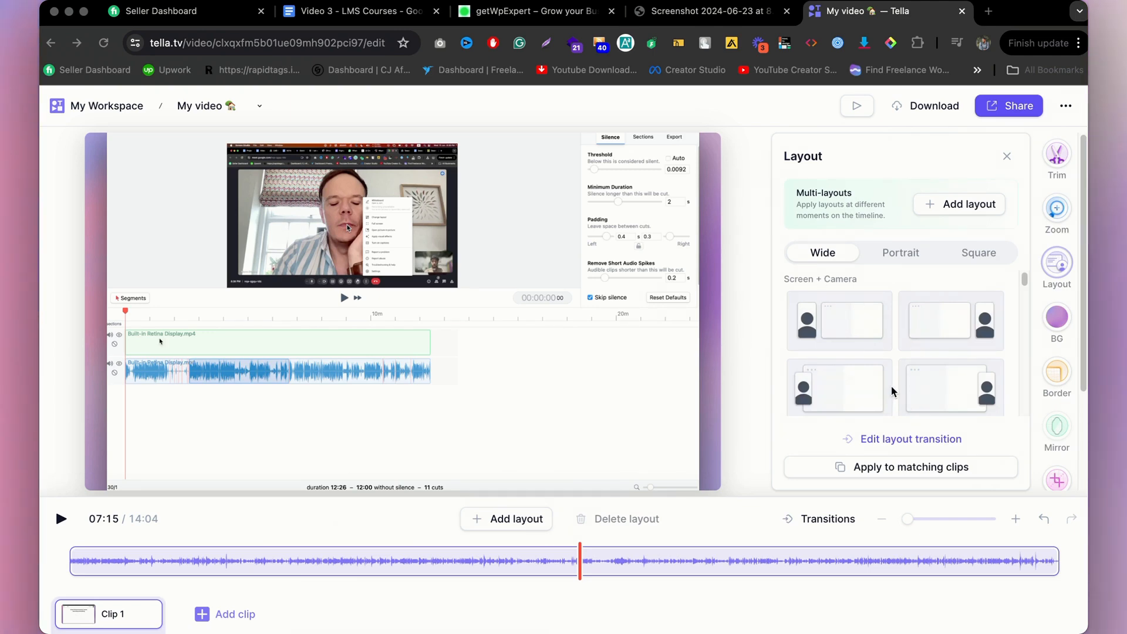
pyautogui.scroll(-3, 891, 364)
pyautogui.scroll(-2, 891, 357)
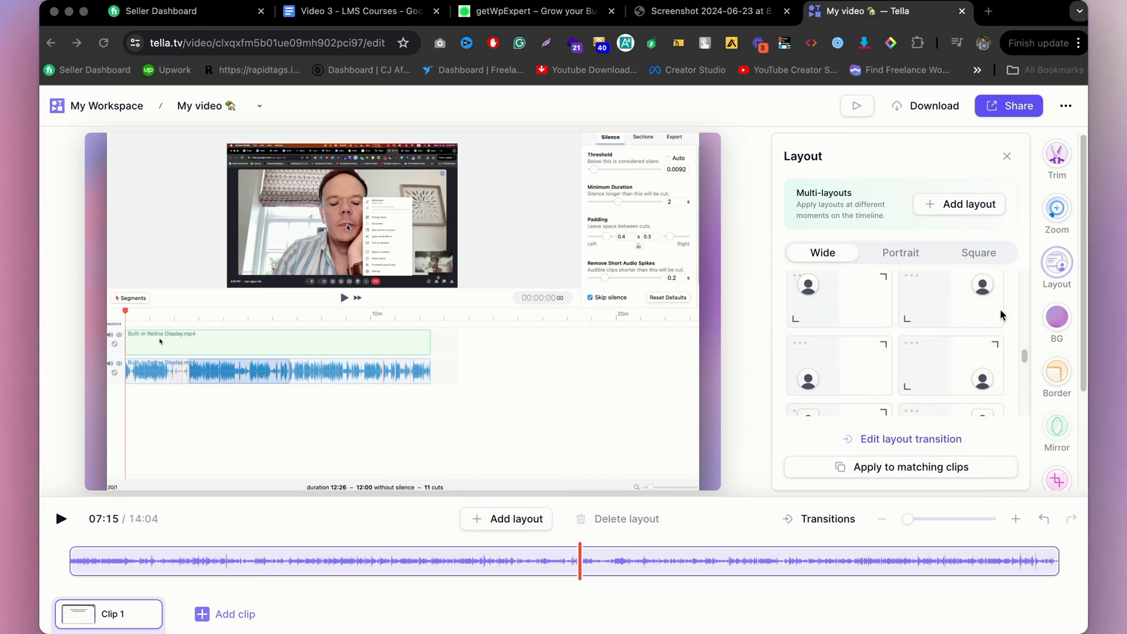
pyautogui.scroll(1, 945, 326)
pyautogui.scroll(-3, 948, 341)
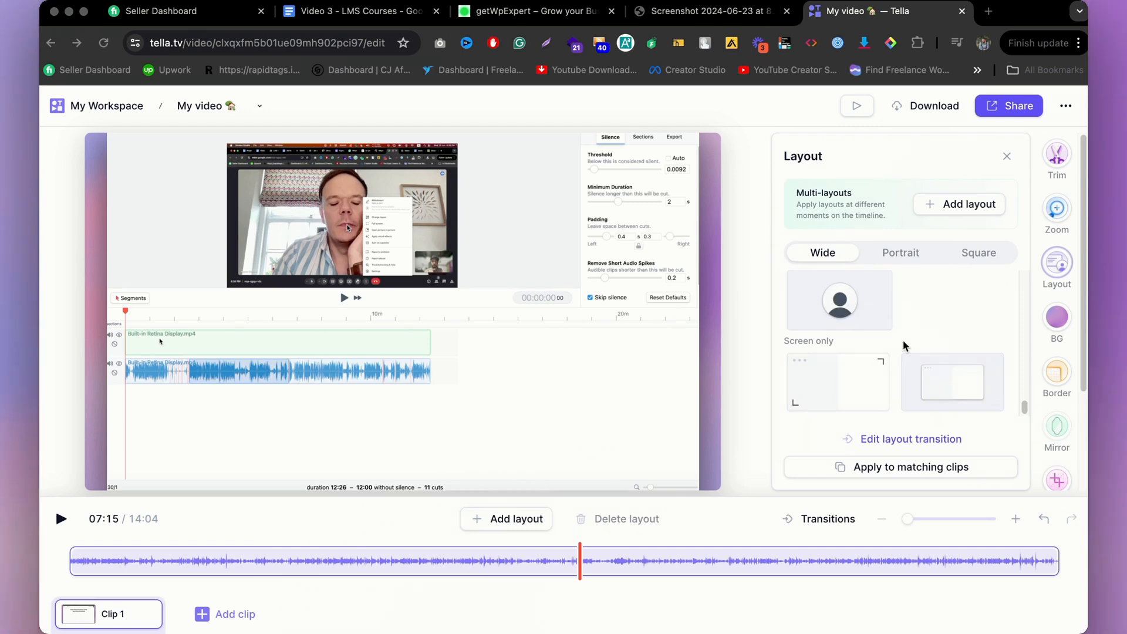
pyautogui.click(917, 256)
pyautogui.click(974, 254)
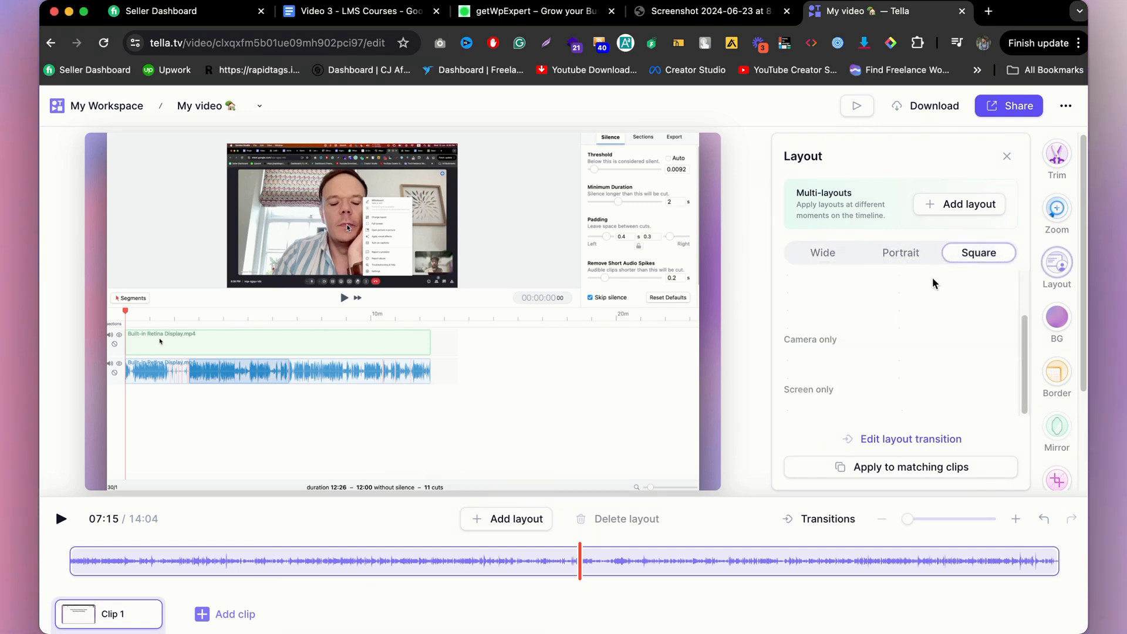
pyautogui.click(822, 253)
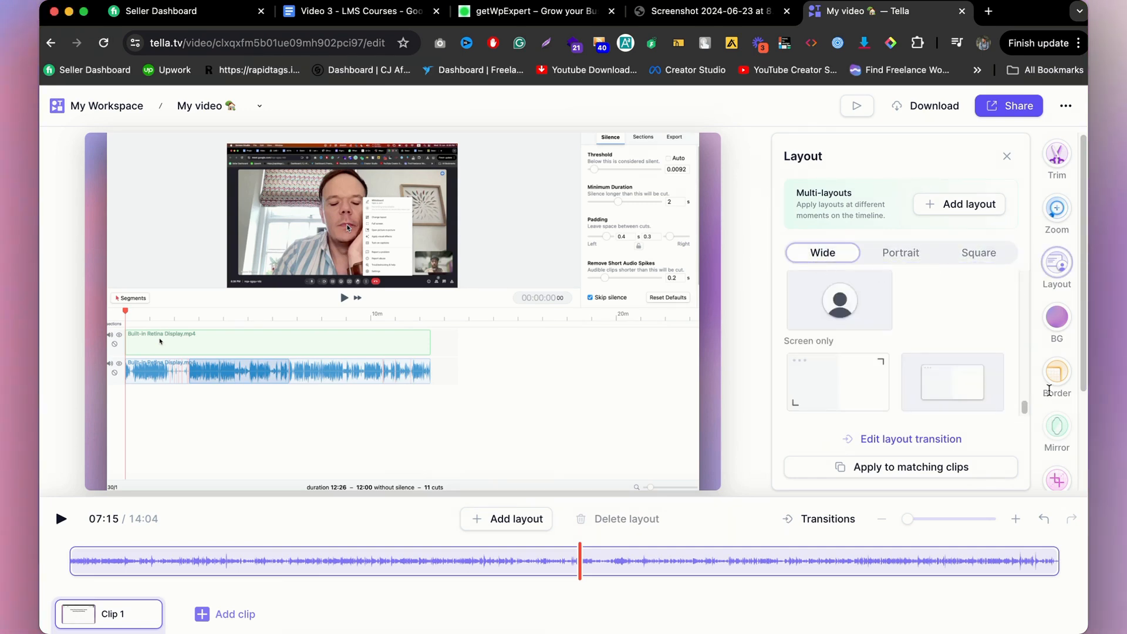
# - Apply the animated blue and orange swirl background to Clip 1 and look through the other backgrounds
pyautogui.click(1066, 327)
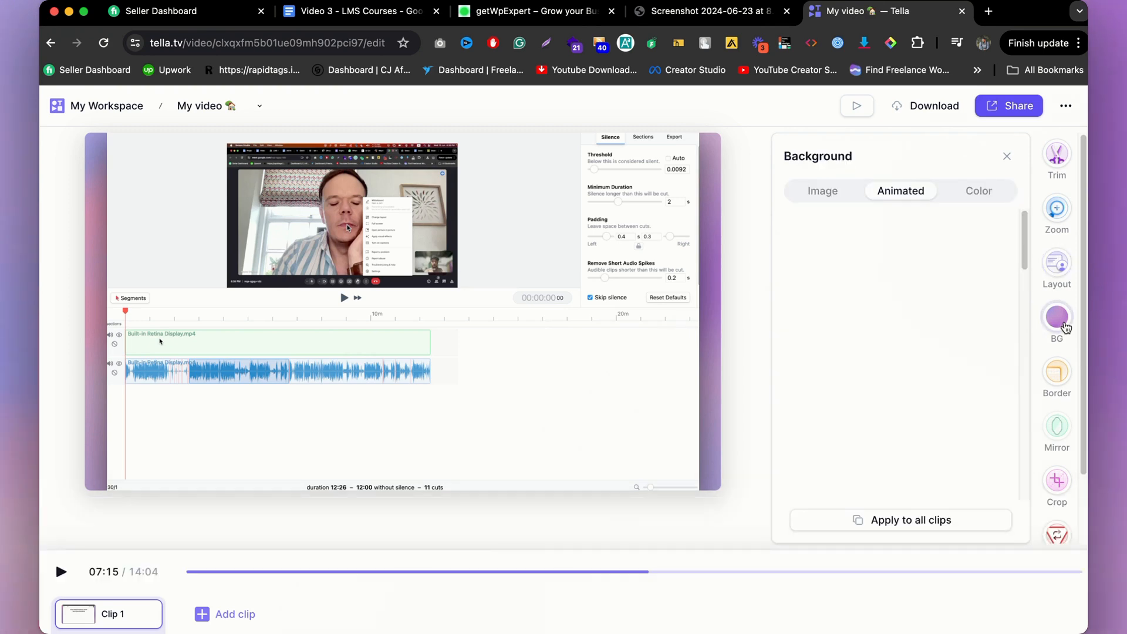
pyautogui.click(867, 367)
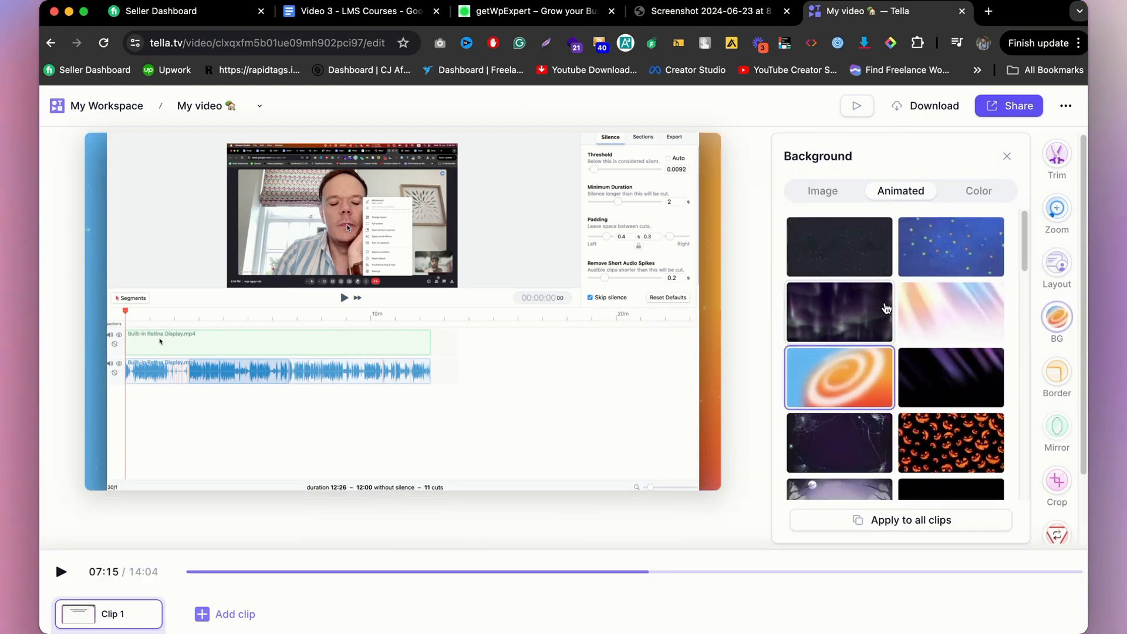
pyautogui.click(837, 194)
pyautogui.click(901, 191)
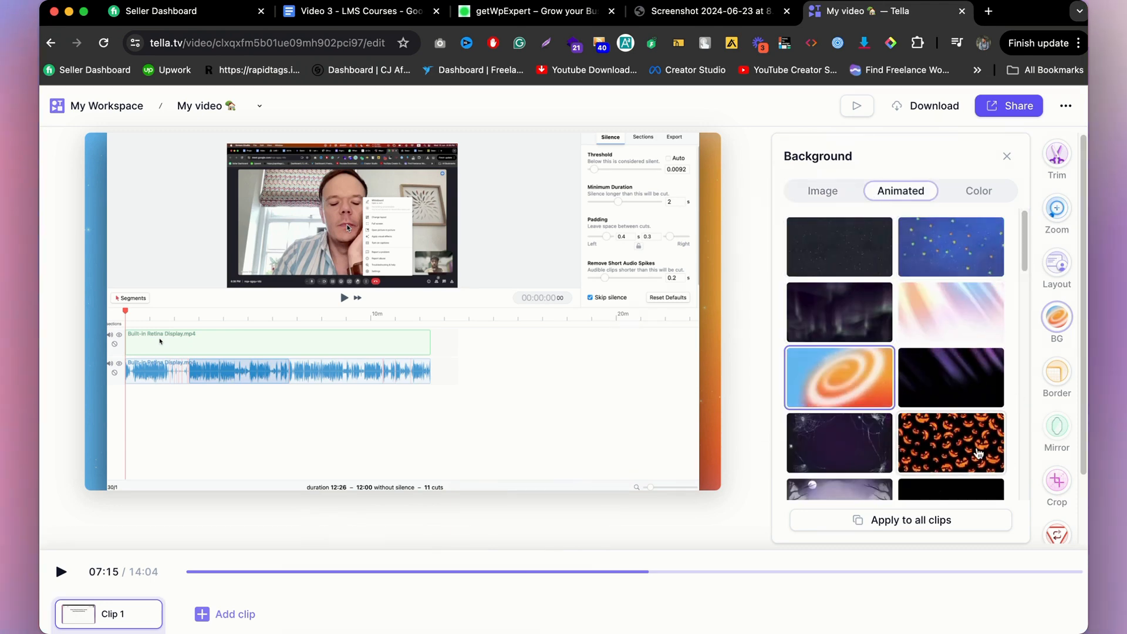
pyautogui.scroll(-5, 939, 398)
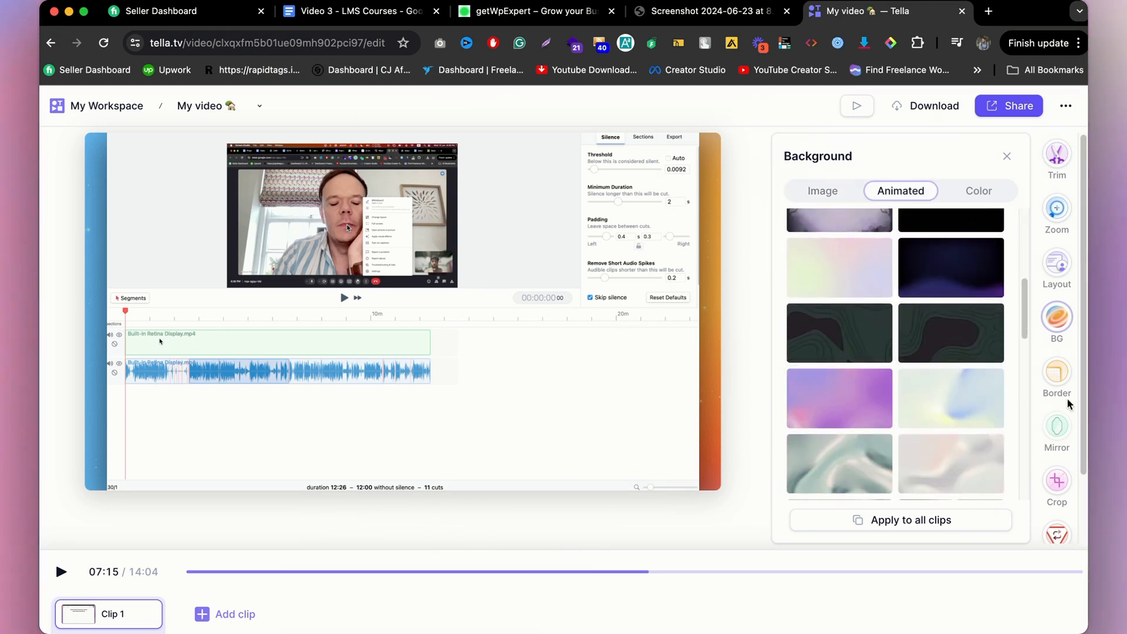
# - Examine Clip 1's border shapes and styles, the Crop tool and the re-record options
pyautogui.click(1055, 373)
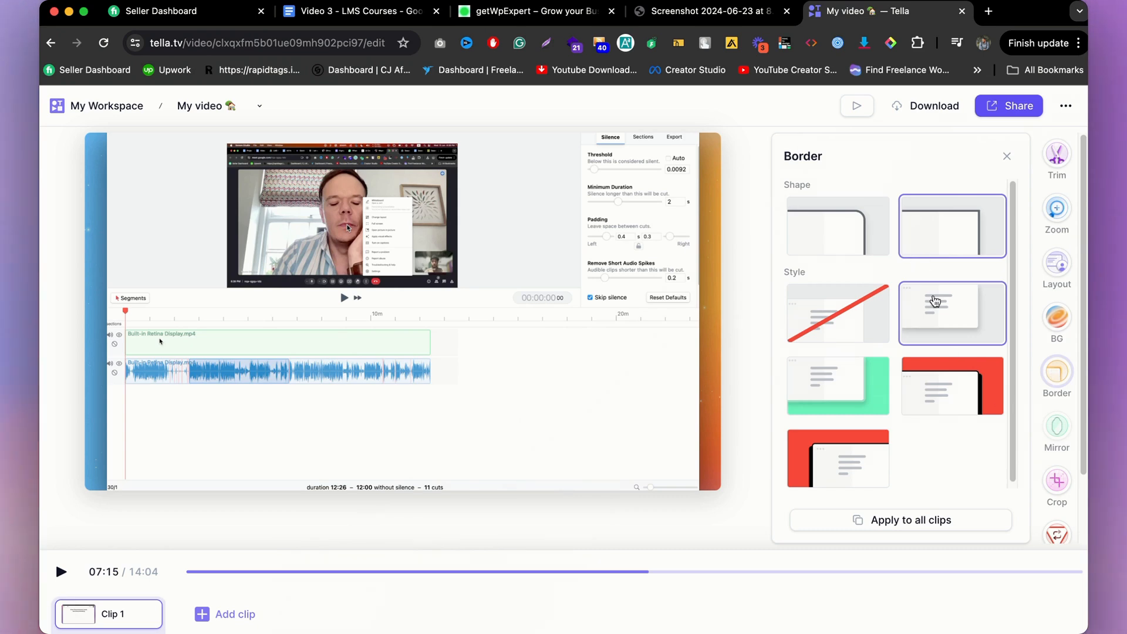
pyautogui.scroll(-1, 963, 399)
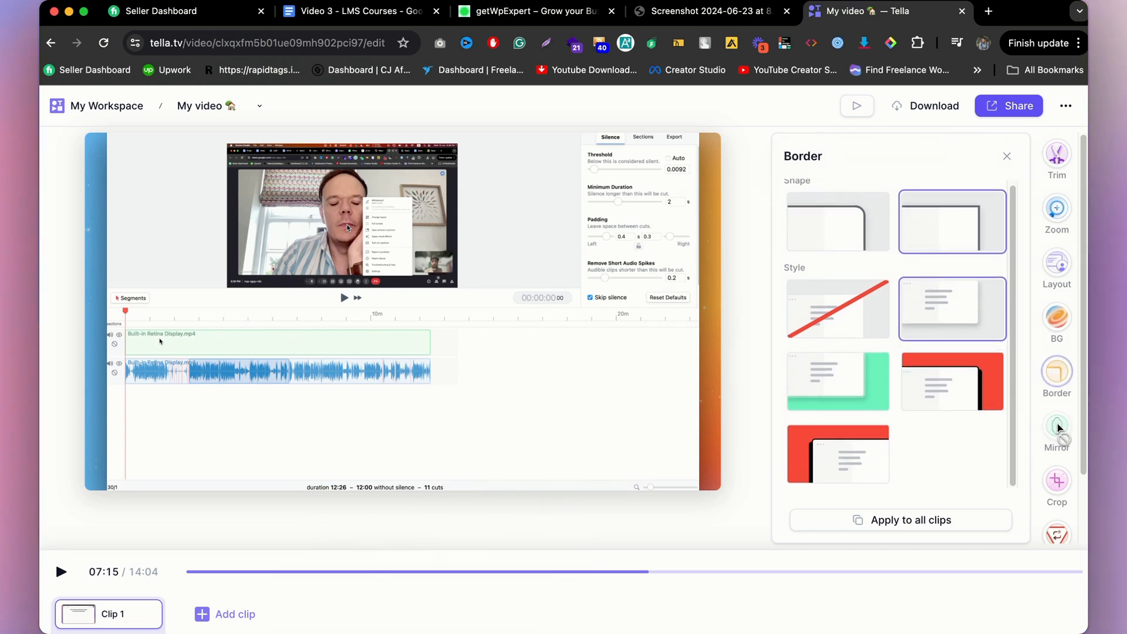
pyautogui.click(1058, 491)
pyautogui.scroll(-1, 1060, 493)
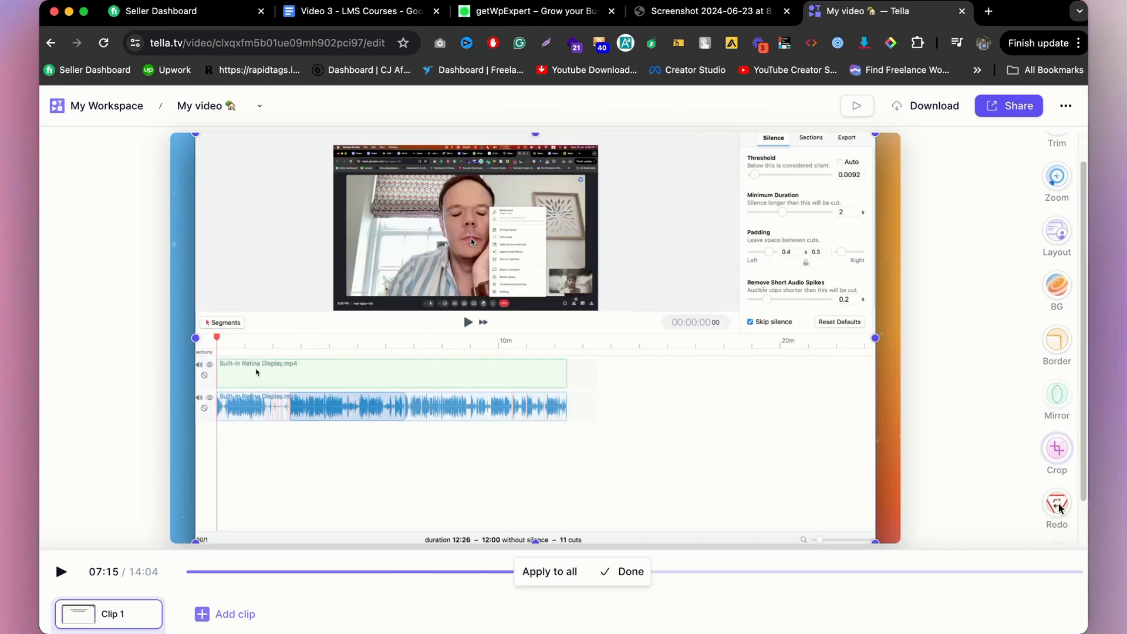
pyautogui.click(1054, 502)
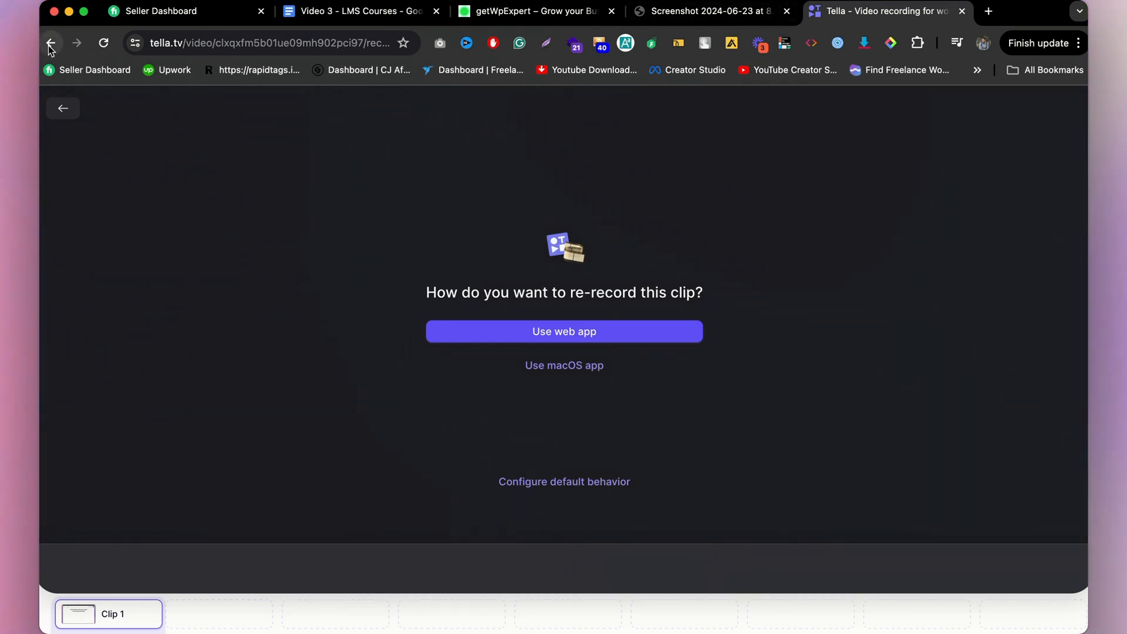
# - Load the re-record page's address in a new browser tab, and return to the video editor in the original tab
pyautogui.click(256, 51)
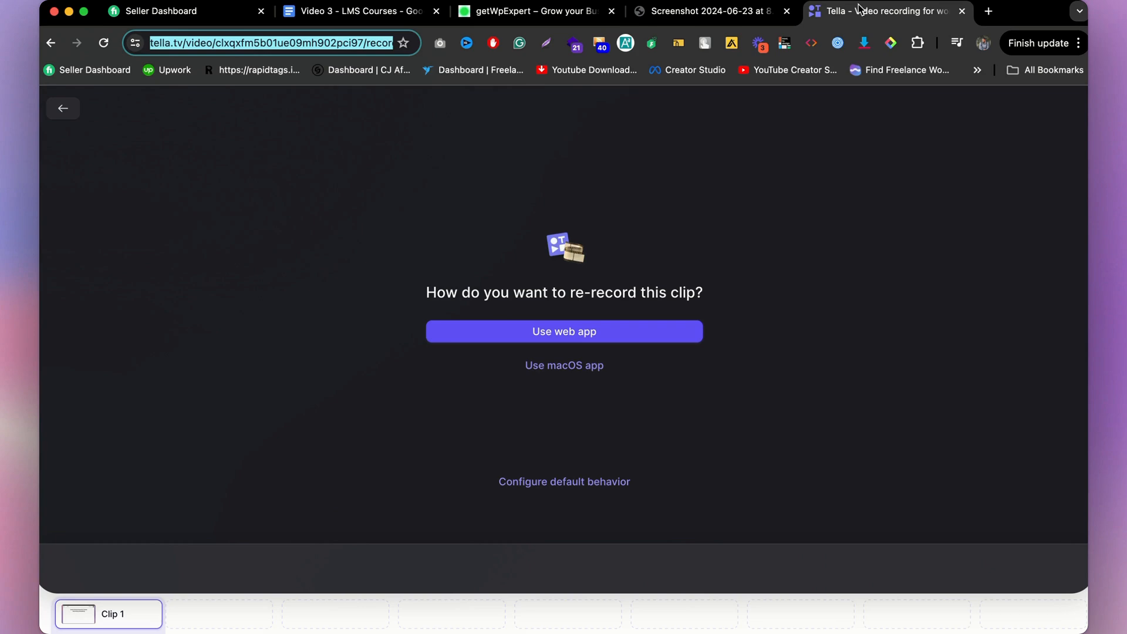
pyautogui.click(988, 11)
pyautogui.press('cmd+v')
pyautogui.press('Return')
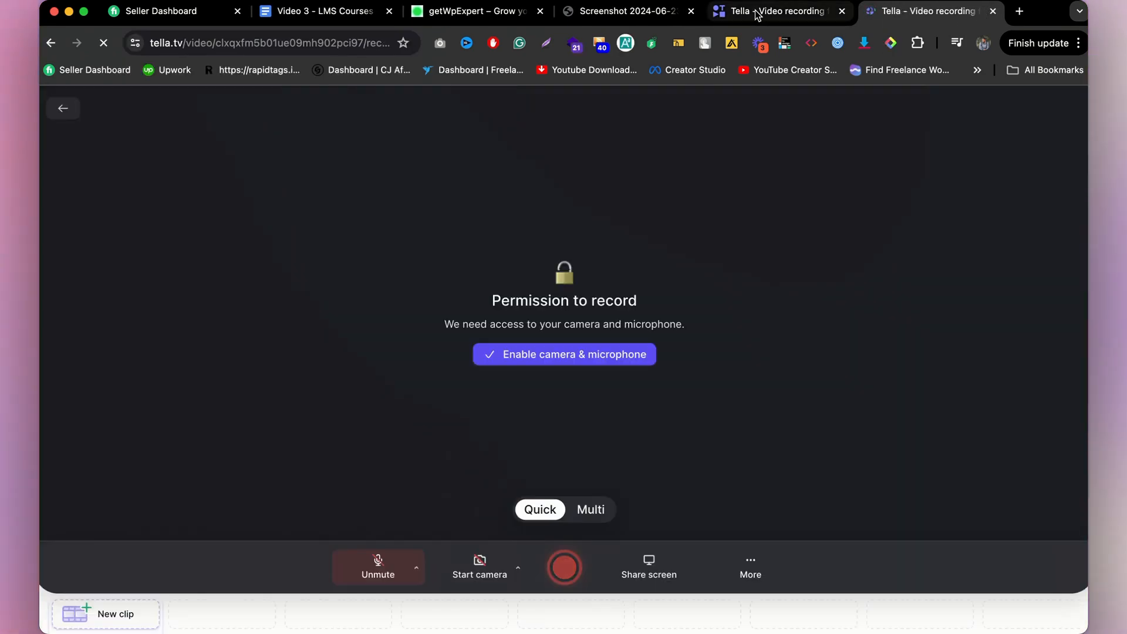
pyautogui.click(763, 13)
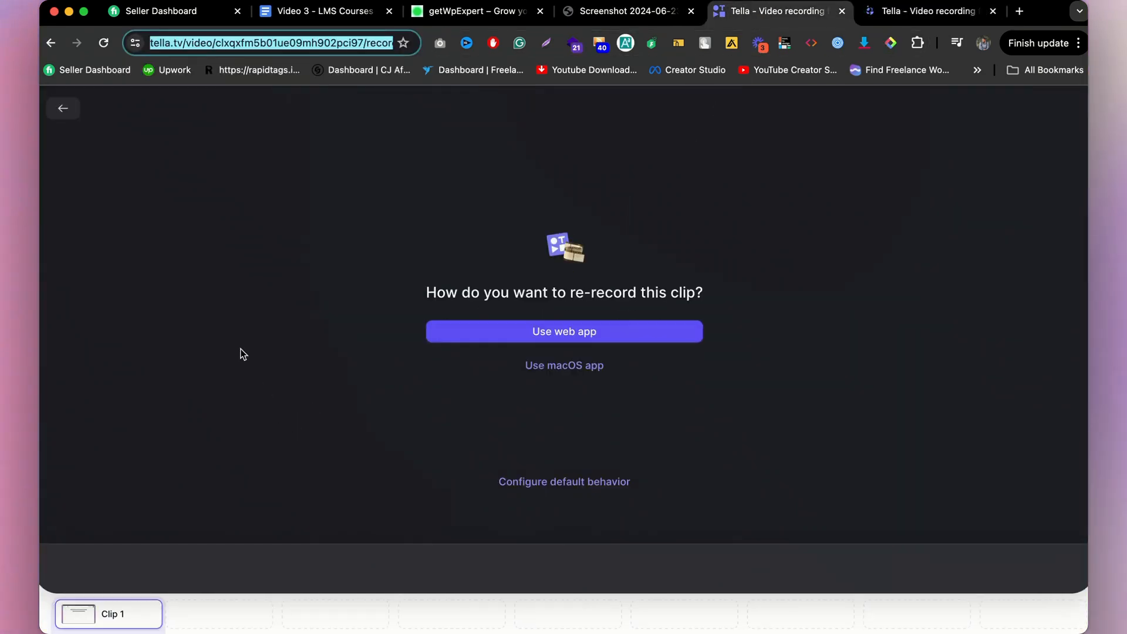
pyautogui.click(59, 110)
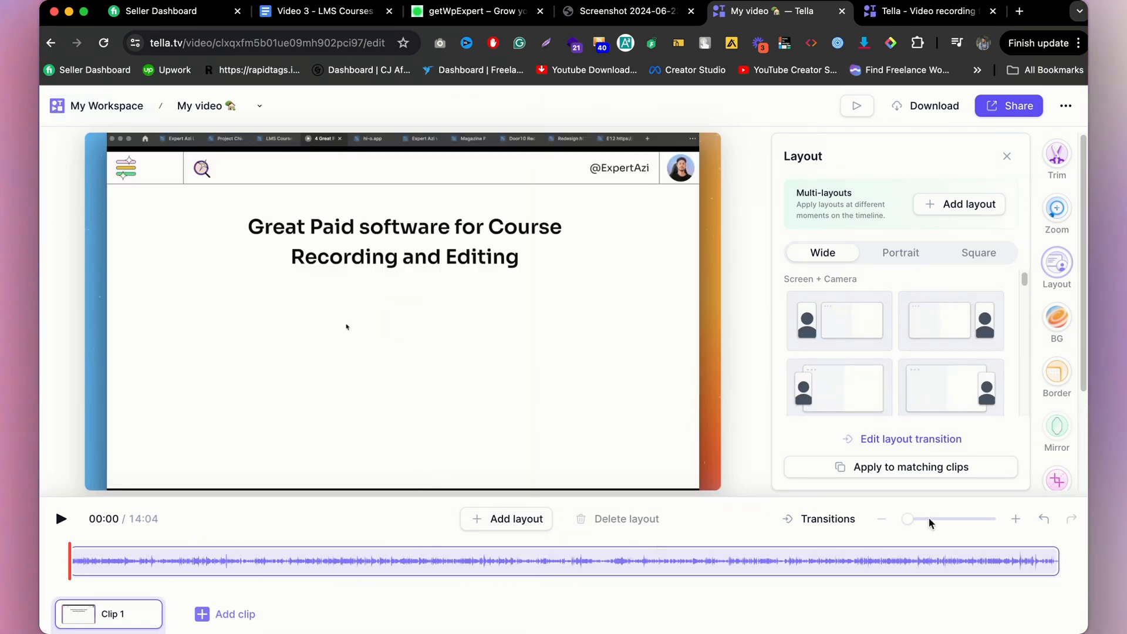
# - Preview Clip 1 from about 04:44 and look through the available editing tools
pyautogui.click(908, 520)
pyautogui.click(893, 521)
pyautogui.click(403, 564)
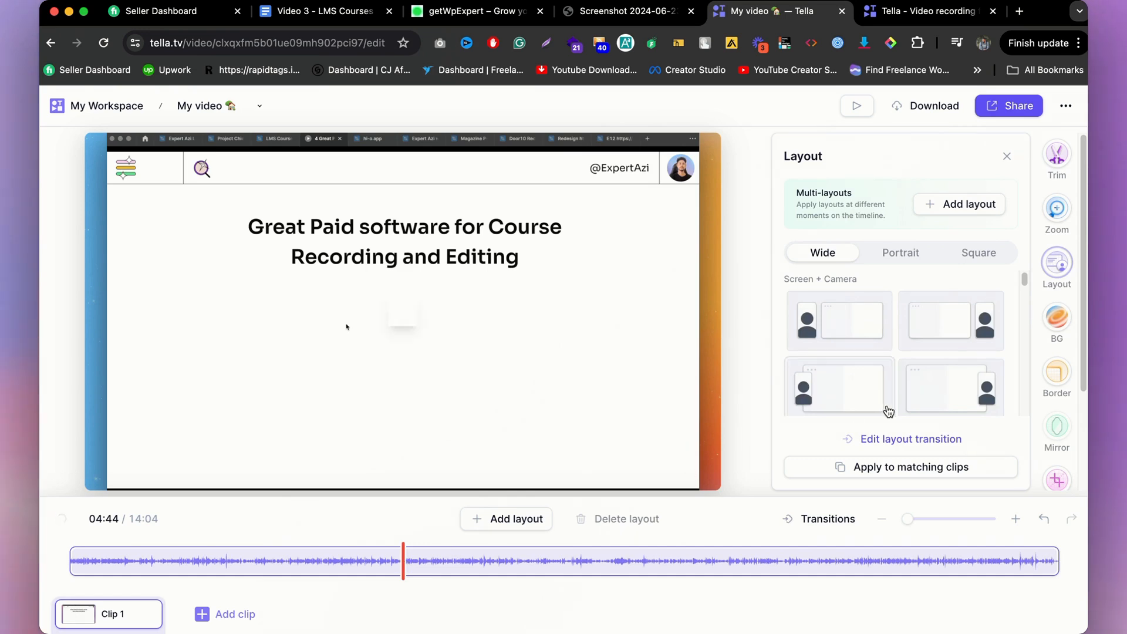
pyautogui.scroll(-3, 1059, 444)
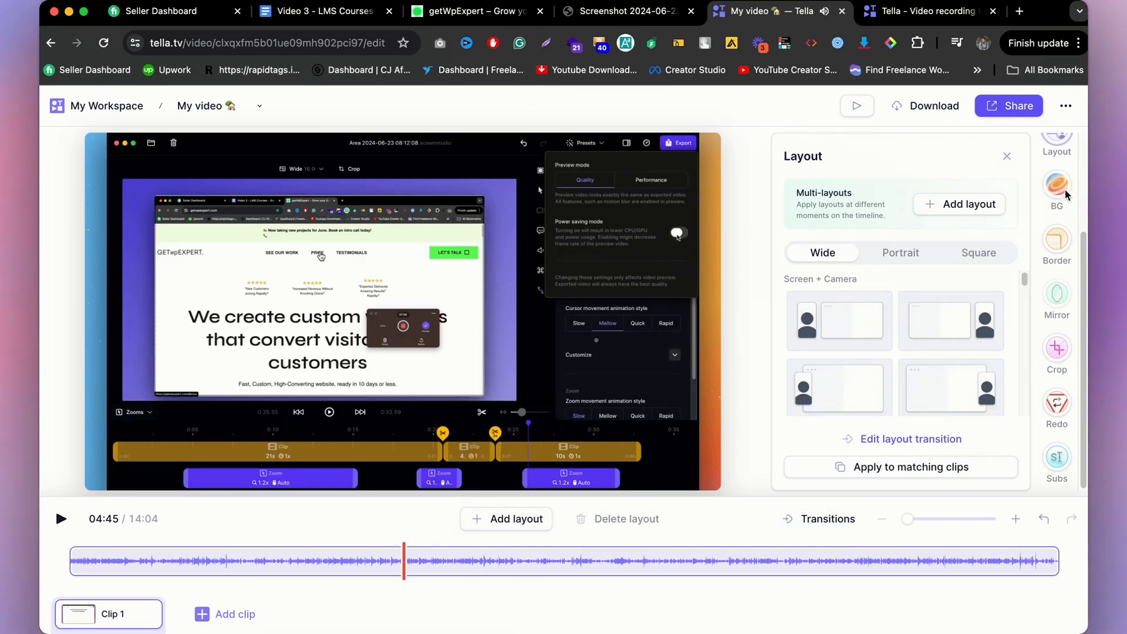
pyautogui.scroll(3, 1048, 327)
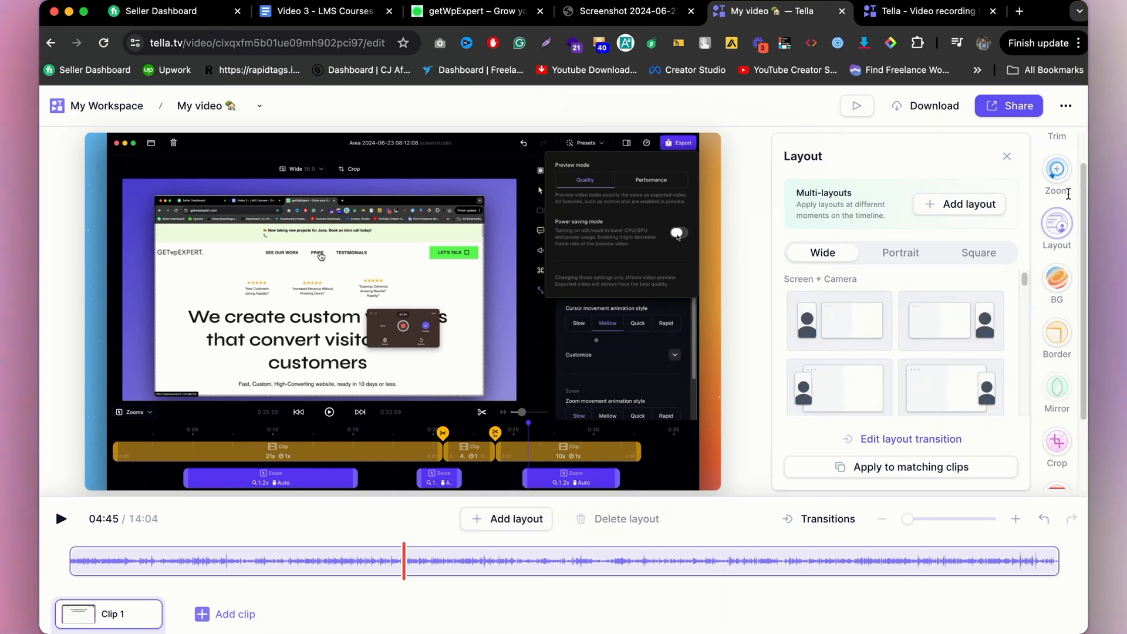
# - Open the Trim options for Clip 1 and look over the remaining editing tools
pyautogui.scroll(1, 1068, 194)
pyautogui.click(1055, 170)
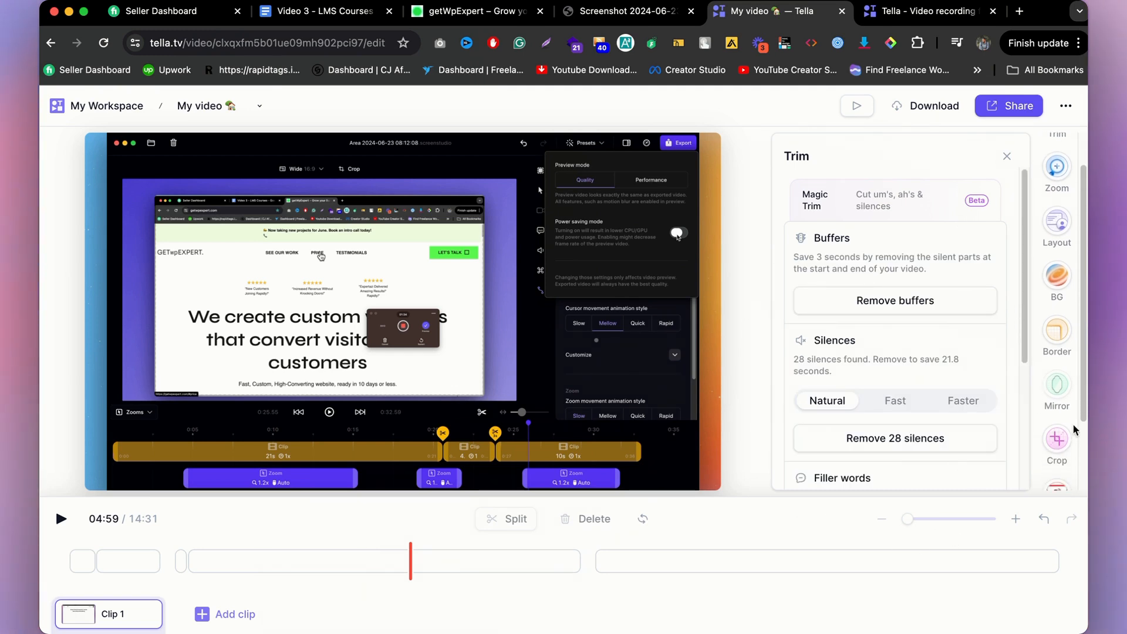
pyautogui.scroll(-2, 1053, 449)
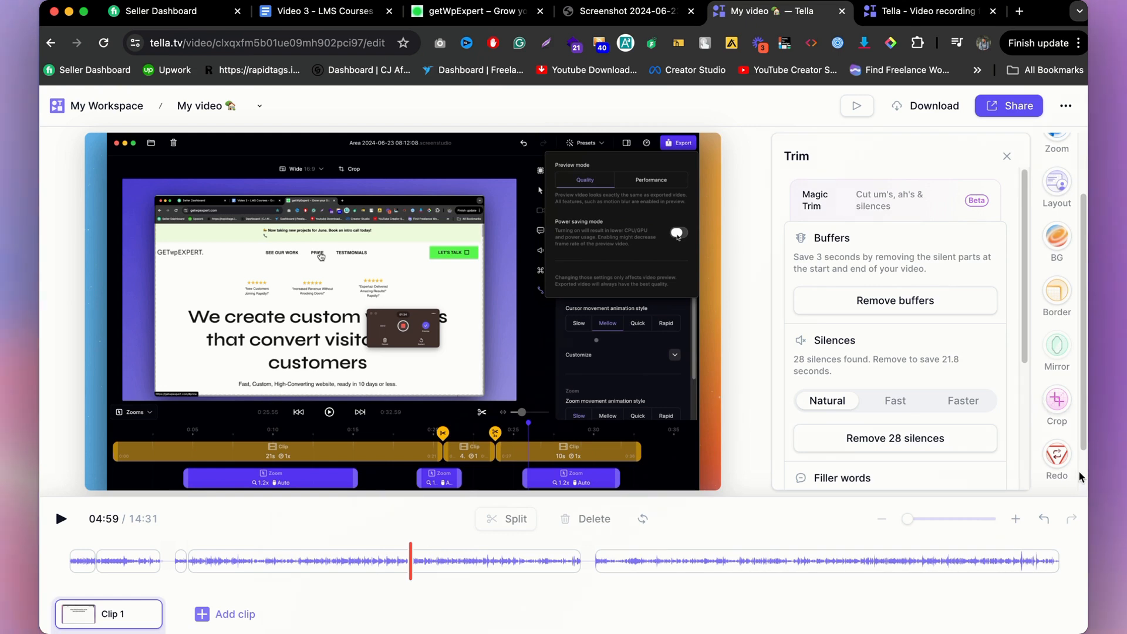
pyautogui.scroll(-1, 1056, 425)
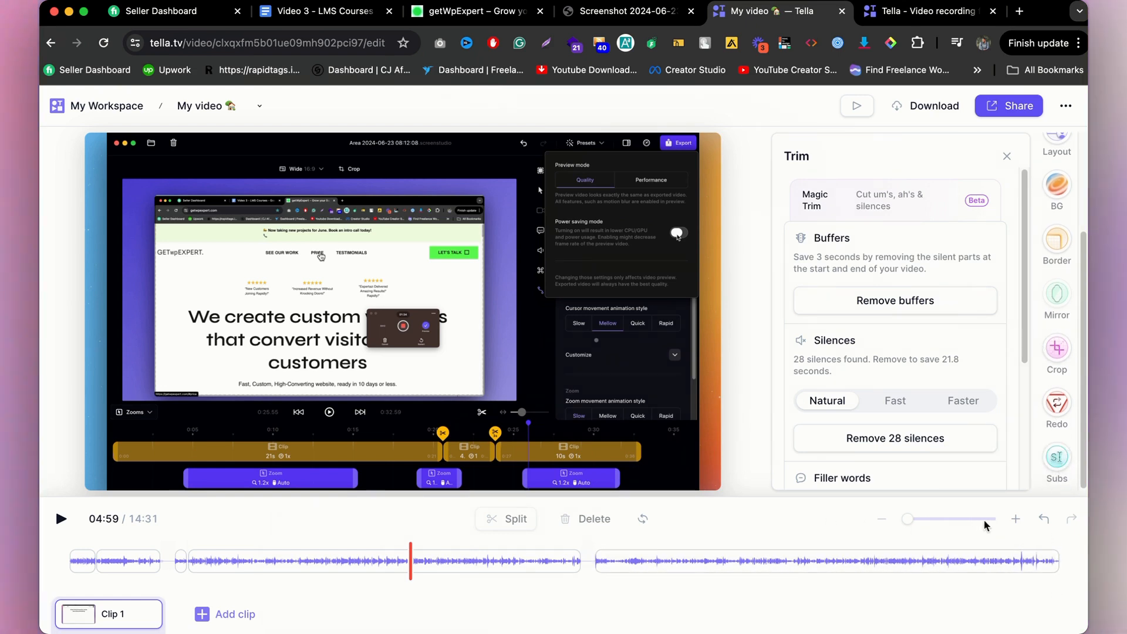
# - Split the last section of Clip 1 at 14:25.52 and delete the part after the split
pyautogui.click(1054, 562)
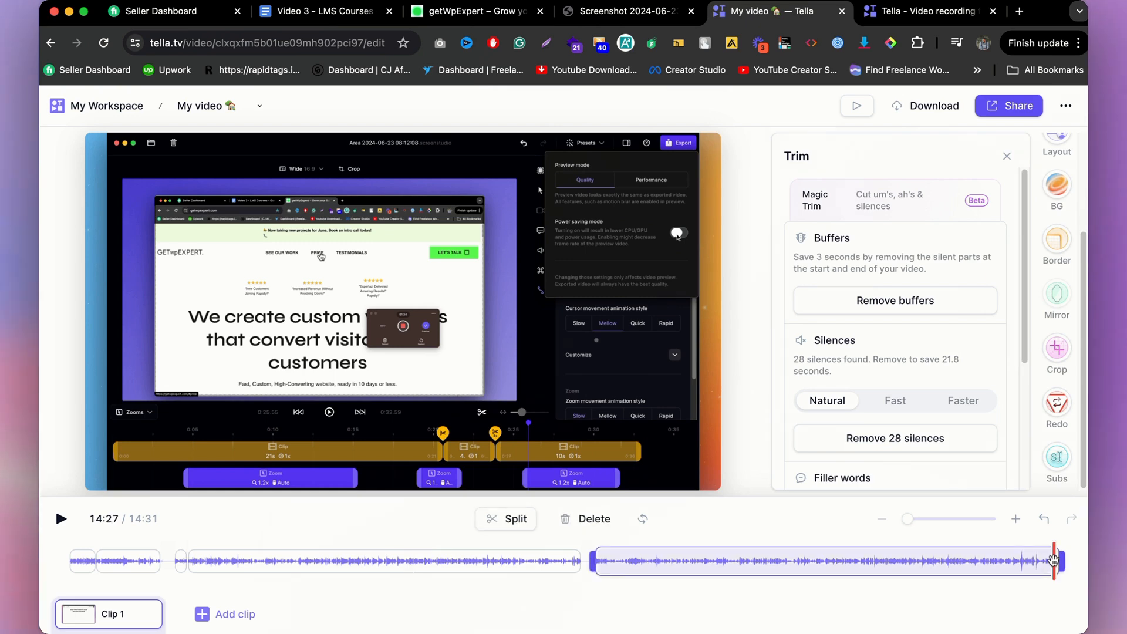
pyautogui.moveTo(907, 517); pyautogui.dragTo(961, 519)
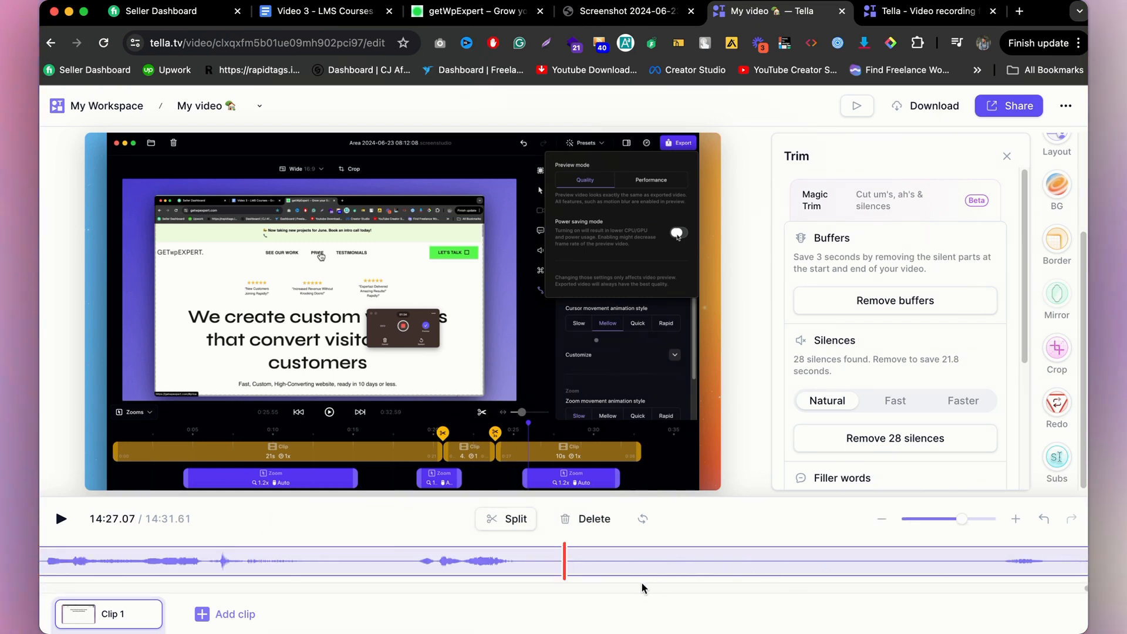
pyautogui.press('space')
pyautogui.click(340, 555)
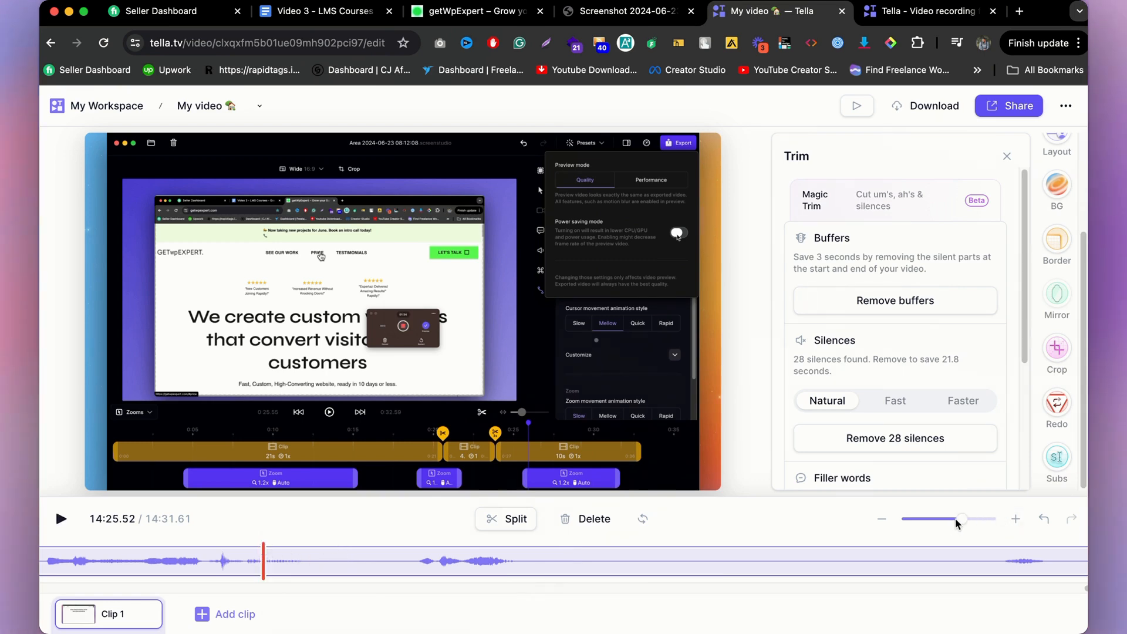
pyautogui.moveTo(956, 522); pyautogui.dragTo(926, 519)
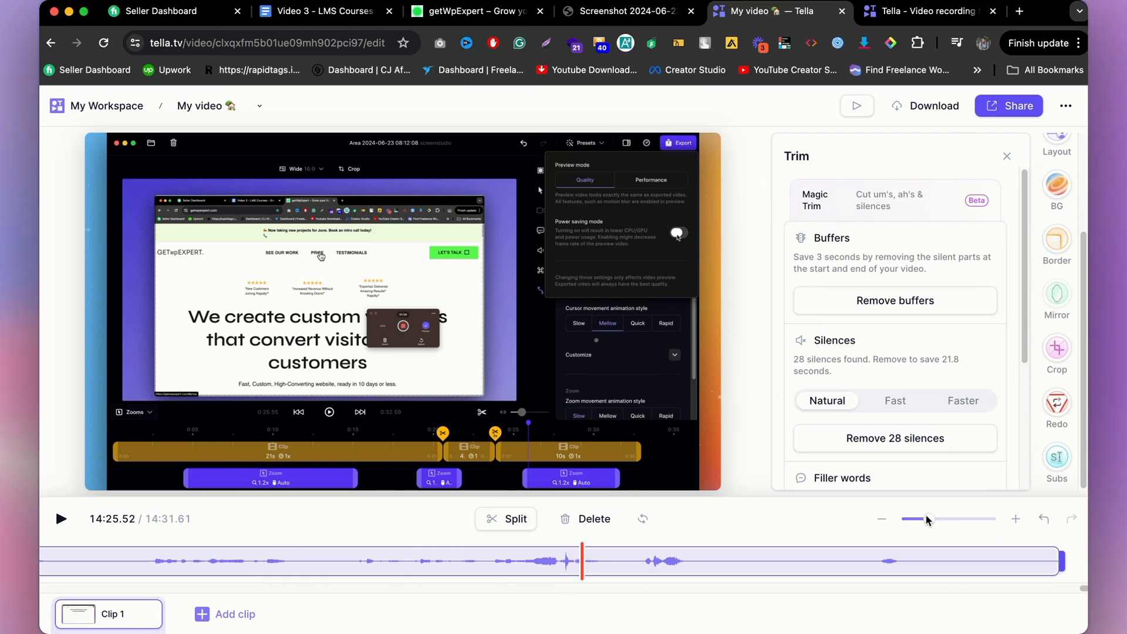
pyautogui.click(517, 525)
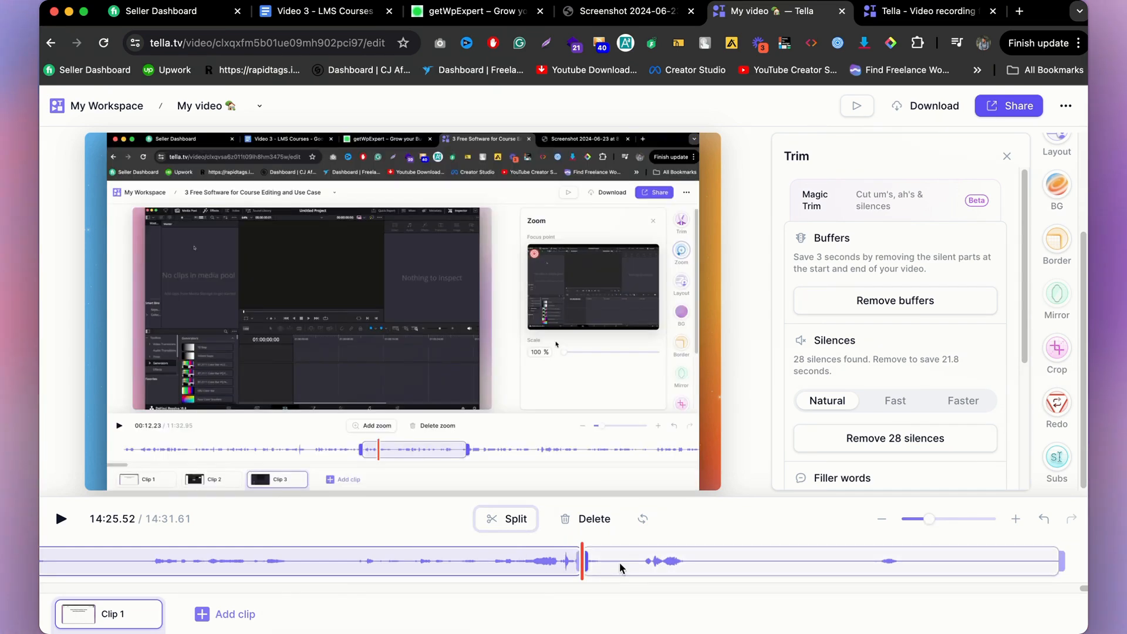
pyautogui.click(775, 566)
pyautogui.press('Delete')
# - Play back the trimmed end of Clip 1 from 14:24.90
pyautogui.click(534, 561)
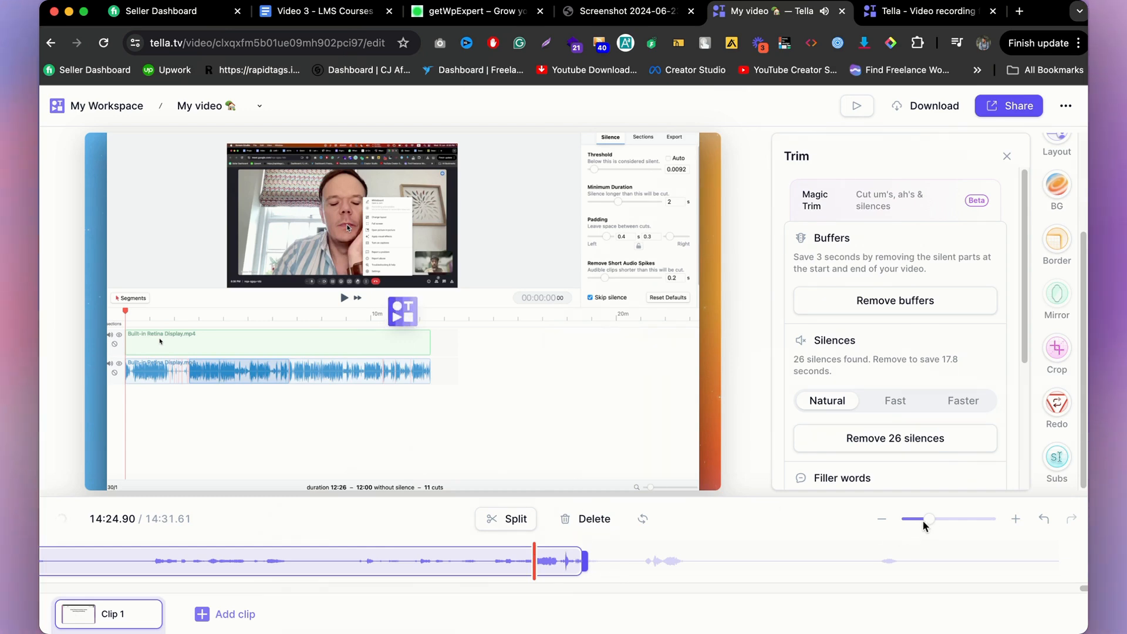
pyautogui.moveTo(923, 525); pyautogui.dragTo(901, 522)
pyautogui.press('space')
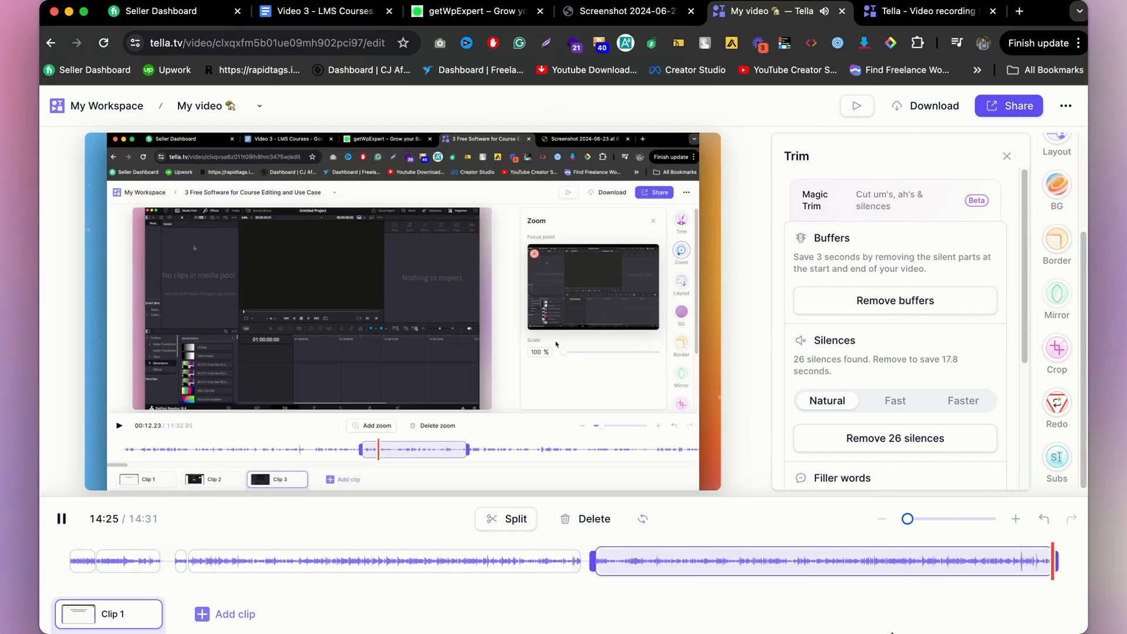
pyautogui.press('space')
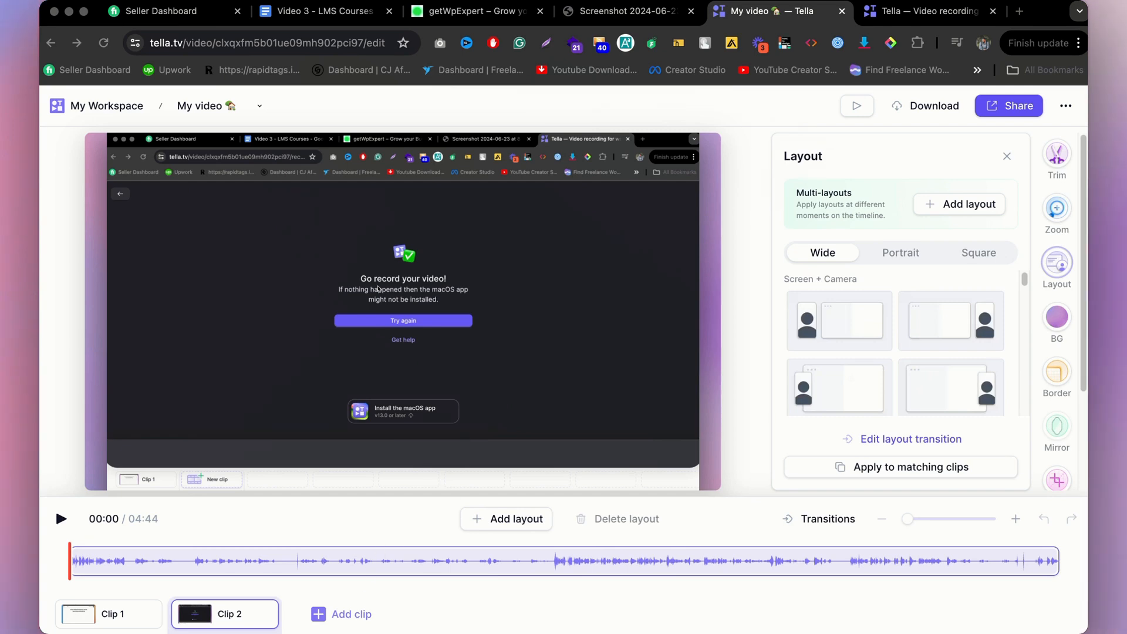
# - View the options for adding a new clip, and return to Clip 2 in the editor
pyautogui.click(335, 615)
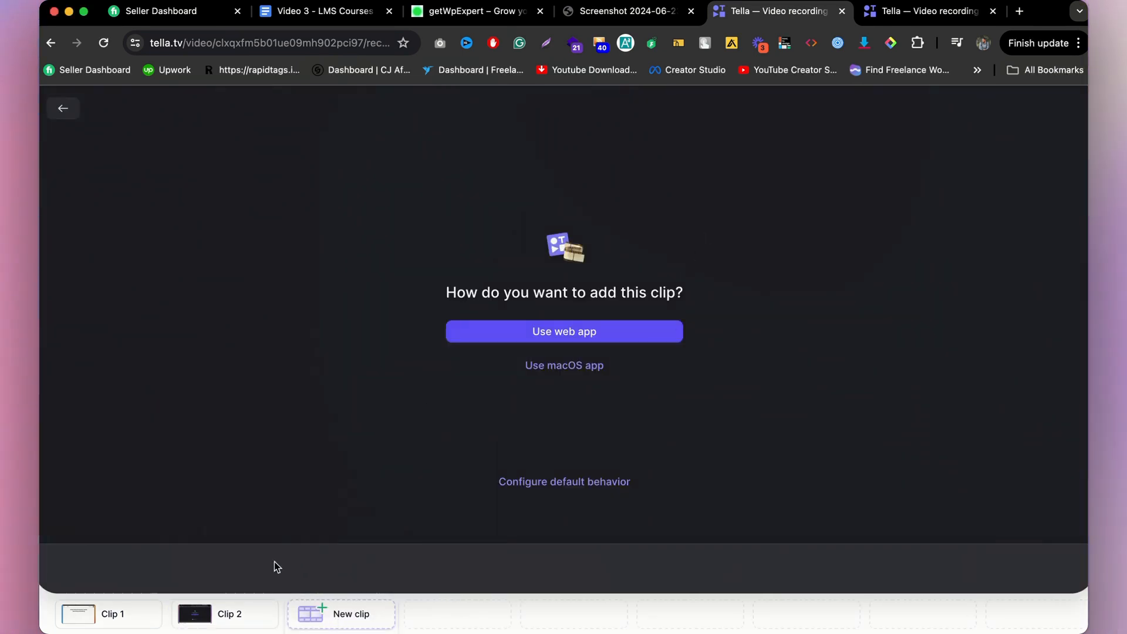
pyautogui.click(227, 614)
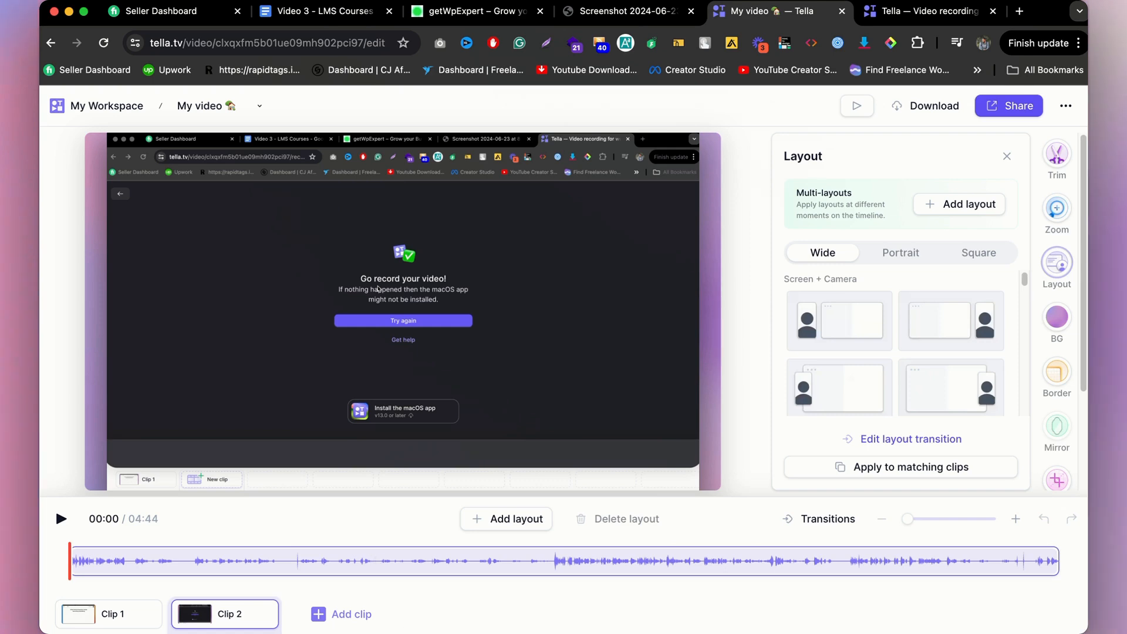
pyautogui.moveTo(525, 617)
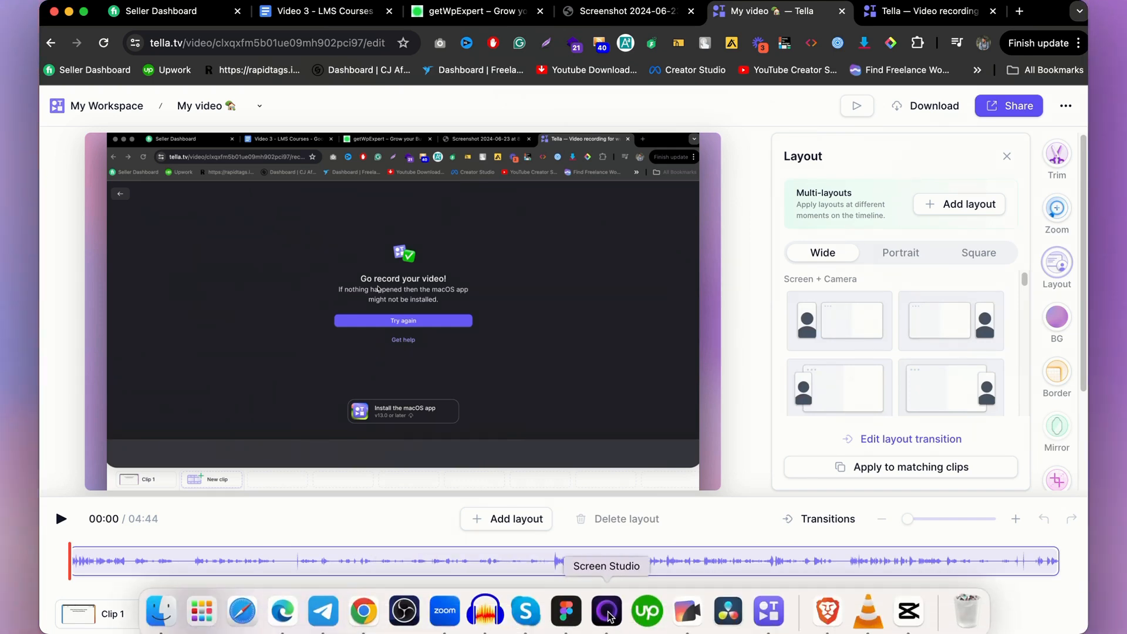